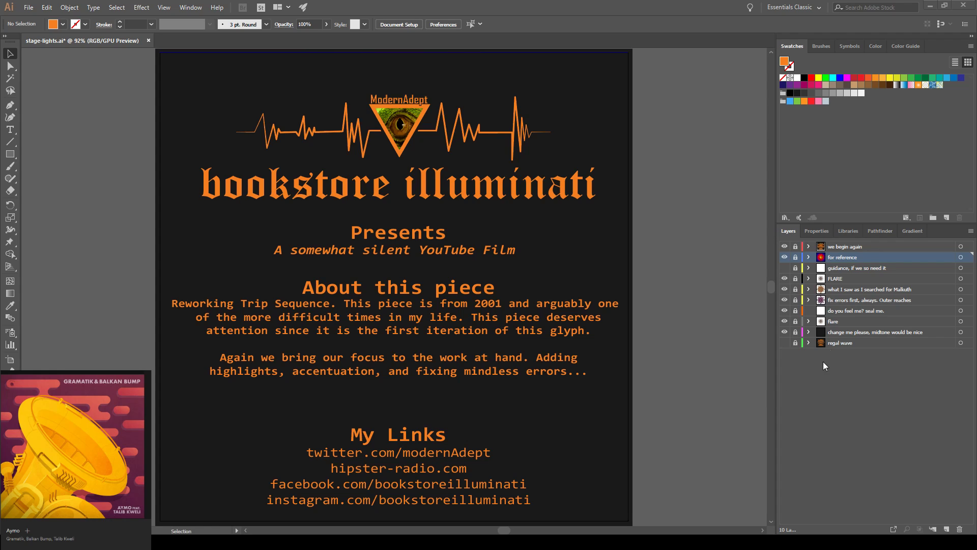
- Hide the "we begin again" and "for reference" layers to expose the star artwork on its background
{"action": "left_click", "coordinate": [784, 247]}
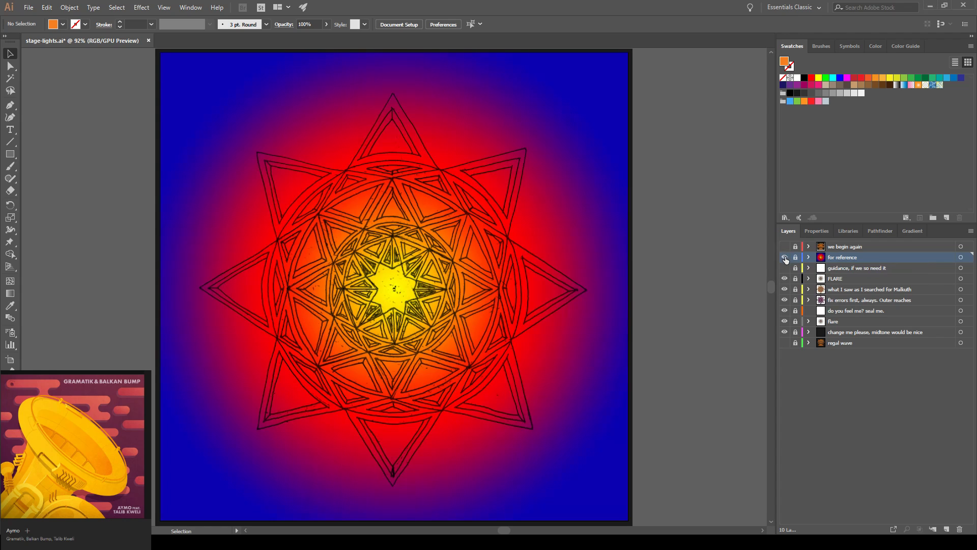
{"action": "left_click", "coordinate": [784, 257]}
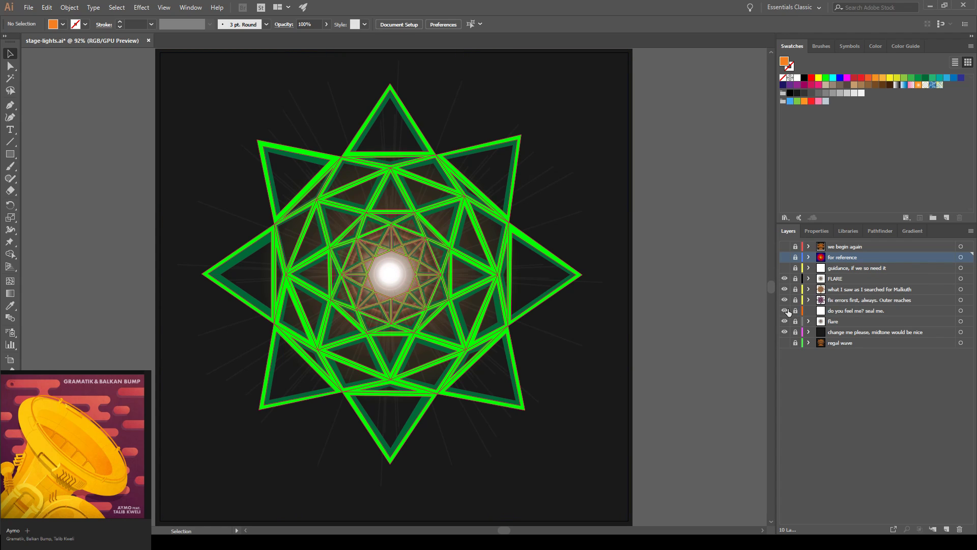
{"action": "left_click", "coordinate": [784, 332]}
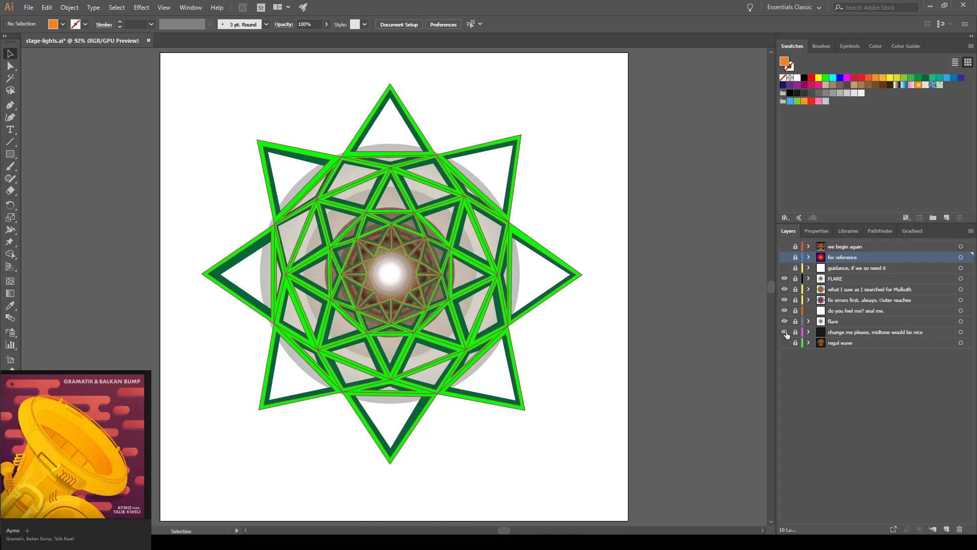
{"action": "left_click", "coordinate": [785, 333]}
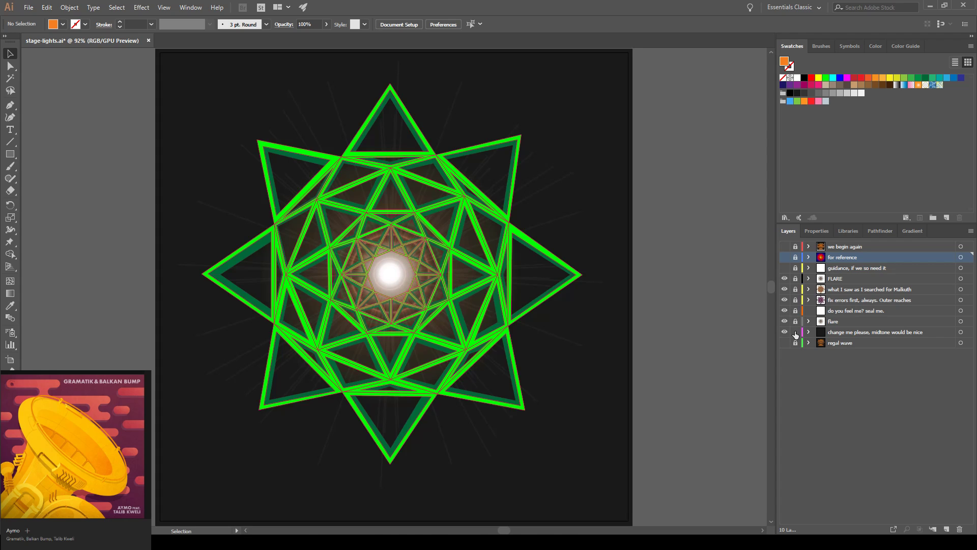
- Unlock the "change me please, midtone would be nice" layer, fill its background rectangle with grey R=128 G=128 B=128, and lock the layer again
{"action": "left_click", "coordinate": [854, 332]}
{"action": "left_click", "coordinate": [610, 246]}
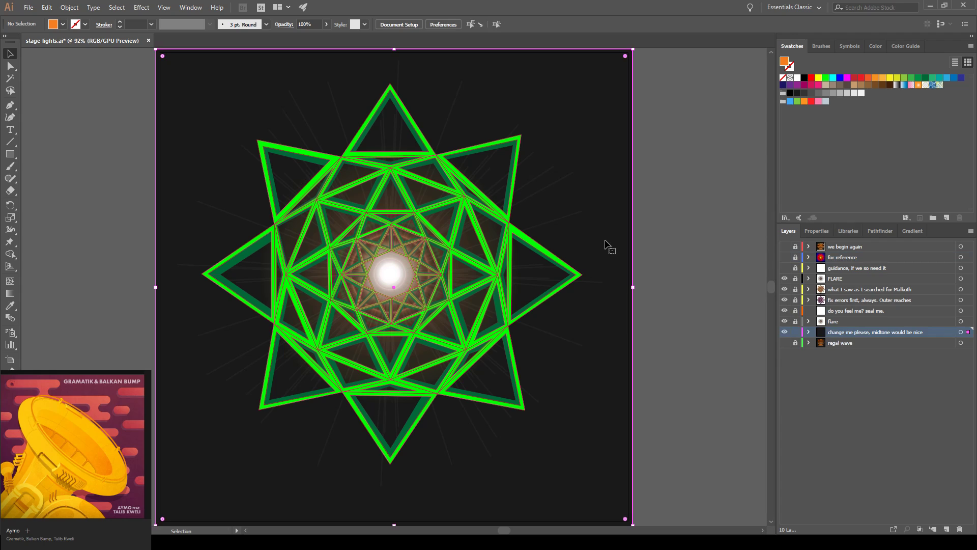
{"action": "left_click", "coordinate": [826, 93]}
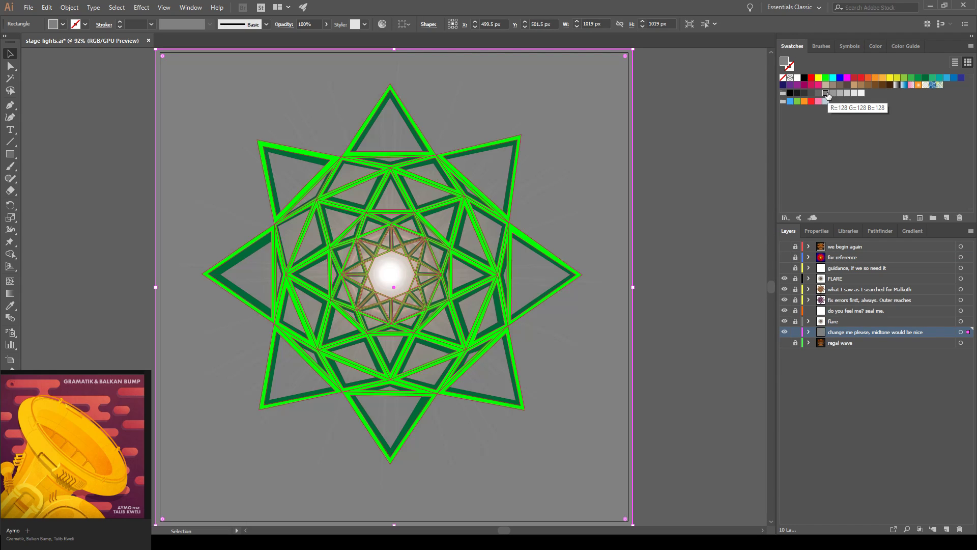
{"action": "left_click", "coordinate": [833, 94]}
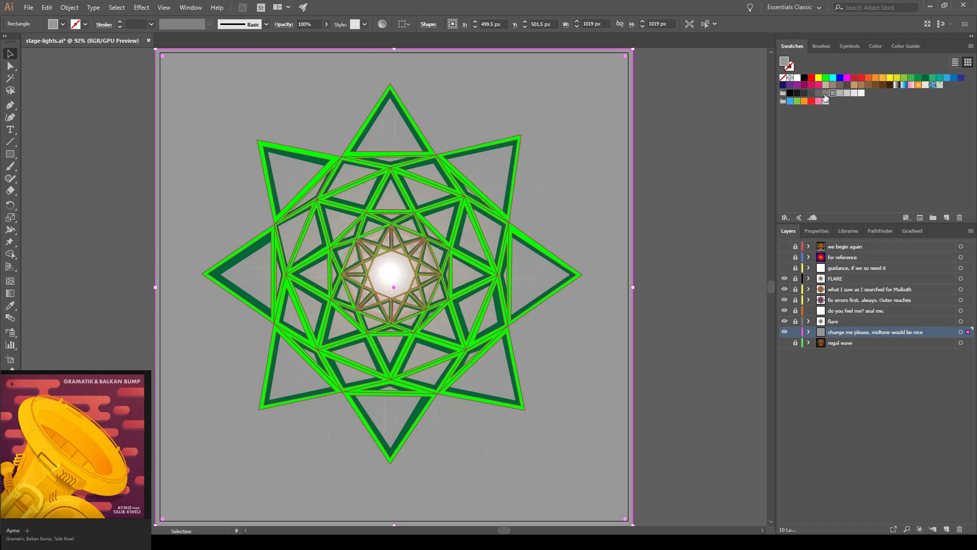
{"action": "left_click", "coordinate": [826, 93]}
{"action": "left_click", "coordinate": [796, 332]}
- Unlock the "fix errors first, always. Outer reaches" layer and narrow both dark green strips in the left star point by moving their inner anchors outward
{"action": "left_click", "coordinate": [836, 301]}
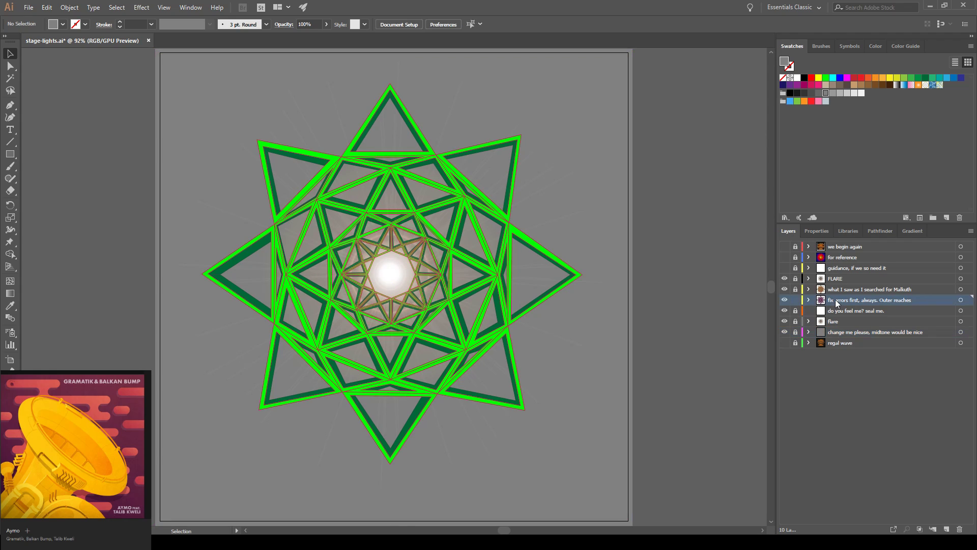
{"action": "left_click", "coordinate": [15, 68]}
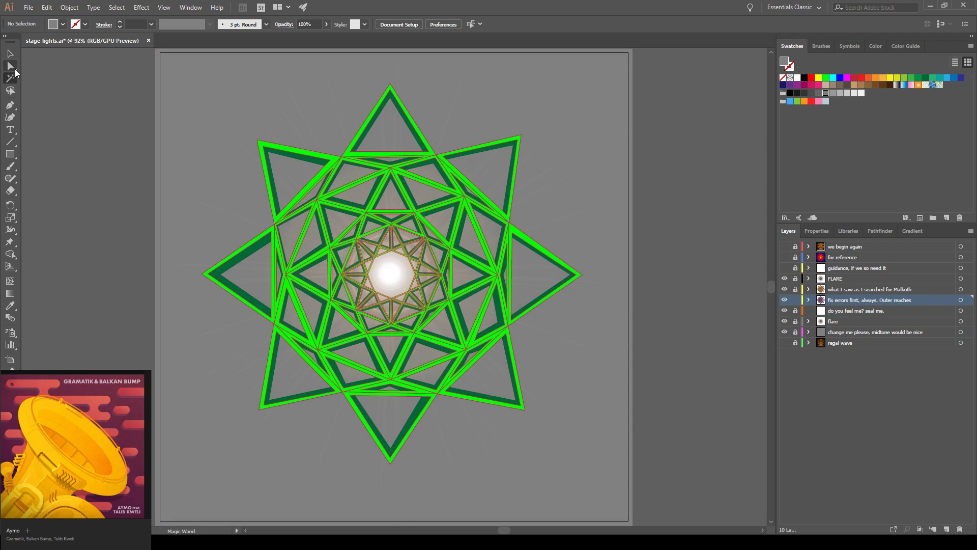
{"action": "key", "text": "ctrl+equal"}
{"action": "key", "text": "ctrl+equal"}
{"action": "key", "text": "ctrl+equal"}
{"action": "key", "text": "ctrl+equal"}
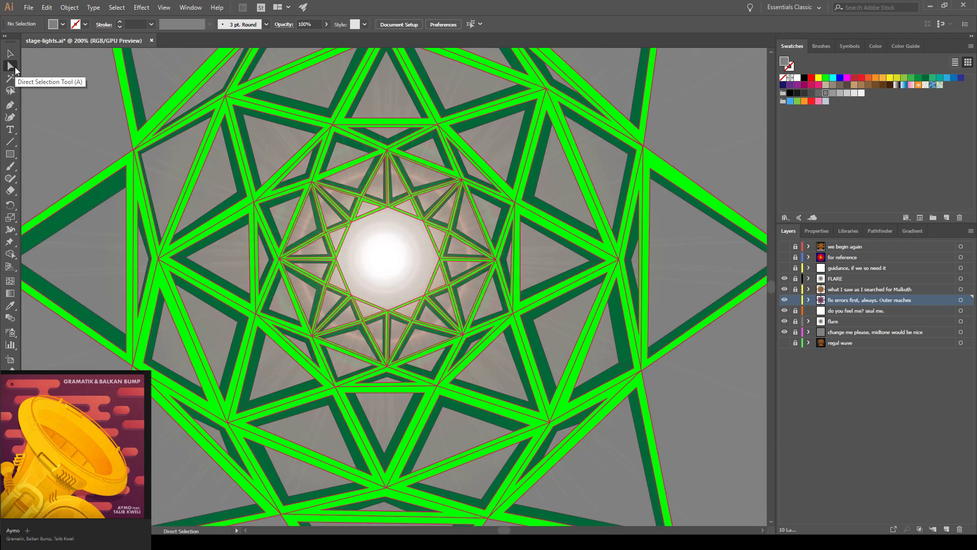
{"action": "left_click_drag", "start_coordinate": [114, 195], "coordinate": [501, 209]}
{"action": "left_click_drag", "start_coordinate": [223, 261], "coordinate": [207, 260]}
{"action": "left_click_drag", "start_coordinate": [392, 382], "coordinate": [392, 389]}
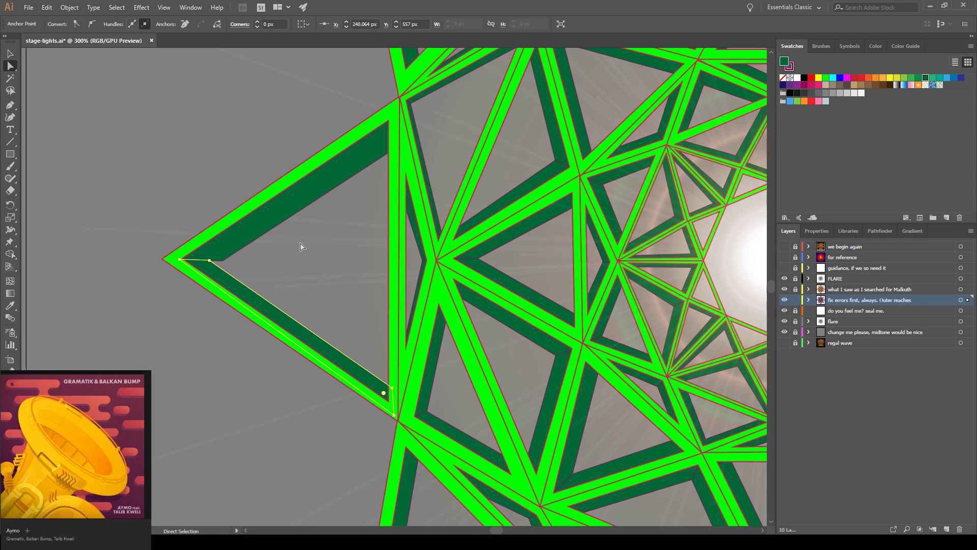
{"action": "left_click", "coordinate": [209, 260]}
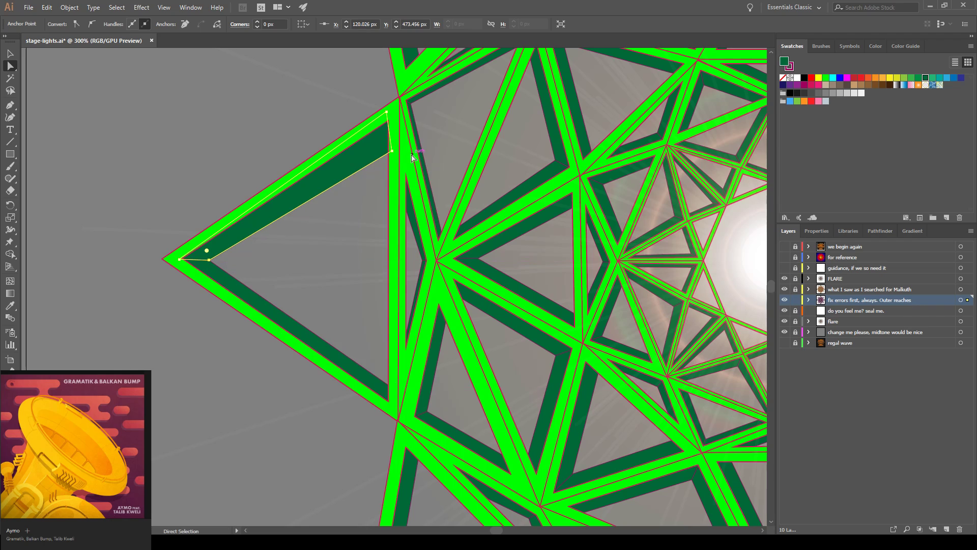
{"action": "left_click_drag", "start_coordinate": [392, 151], "coordinate": [381, 350]}
- Align the inner apex anchor of the right dark green strip with the centre seam of the top star point, at about X 492, Y 97 px
{"action": "left_click_drag", "start_coordinate": [557, 152], "coordinate": [377, 352]}
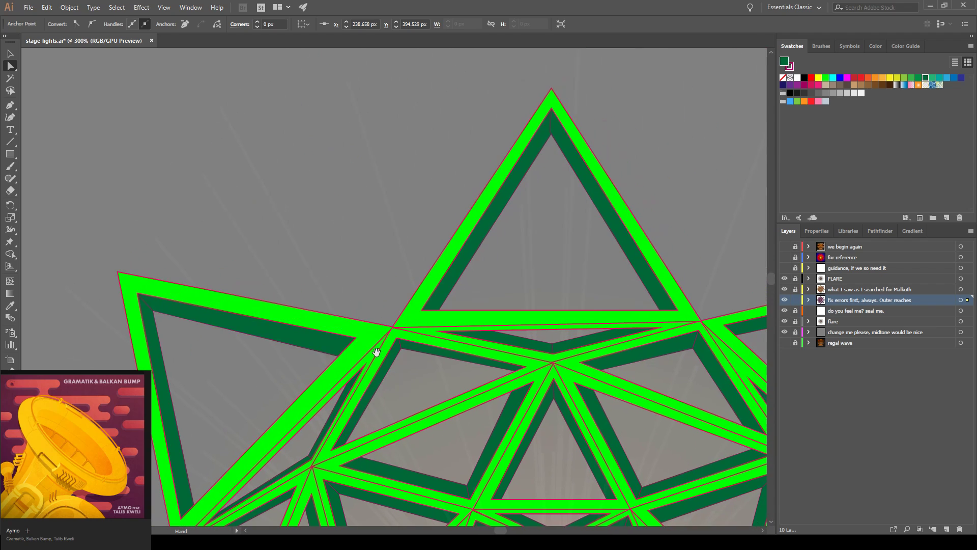
{"action": "left_click_drag", "start_coordinate": [654, 327], "coordinate": [554, 298]}
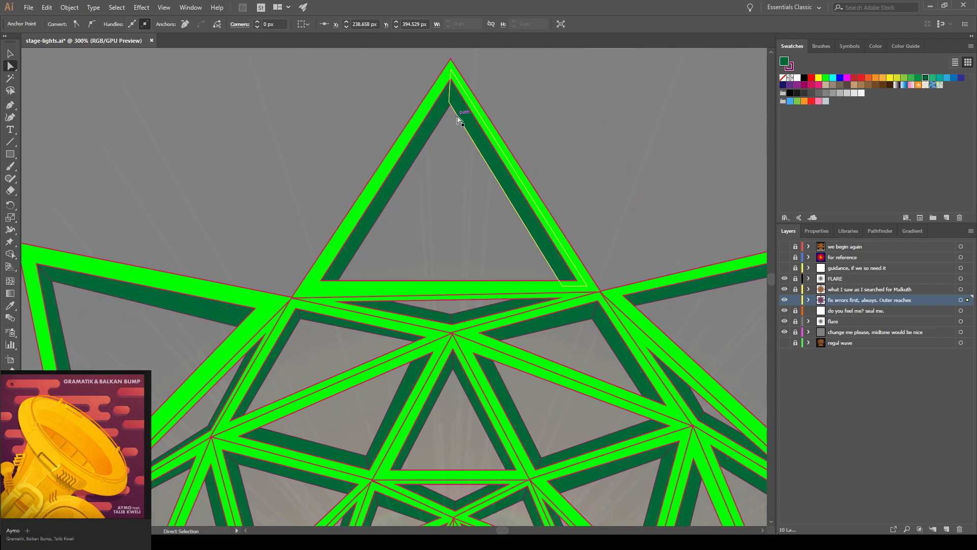
{"action": "left_click_drag", "start_coordinate": [454, 104], "coordinate": [452, 106]}
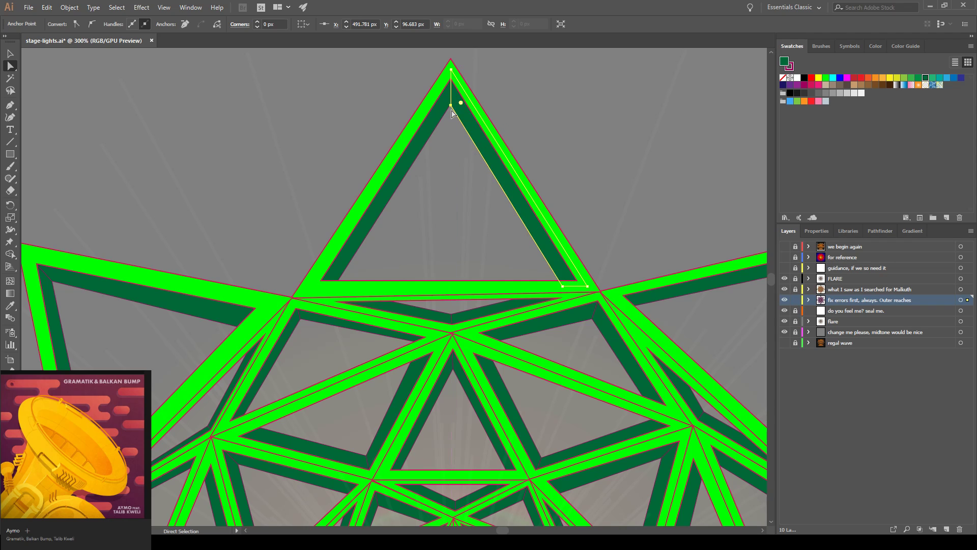
{"action": "left_click", "coordinate": [519, 111]}
- In the upper-right star point, move the lower inner anchor of the right-hand dark green strip to X 733.65, Y 345.5 px
{"action": "left_click_drag", "start_coordinate": [631, 247], "coordinate": [397, 138]}
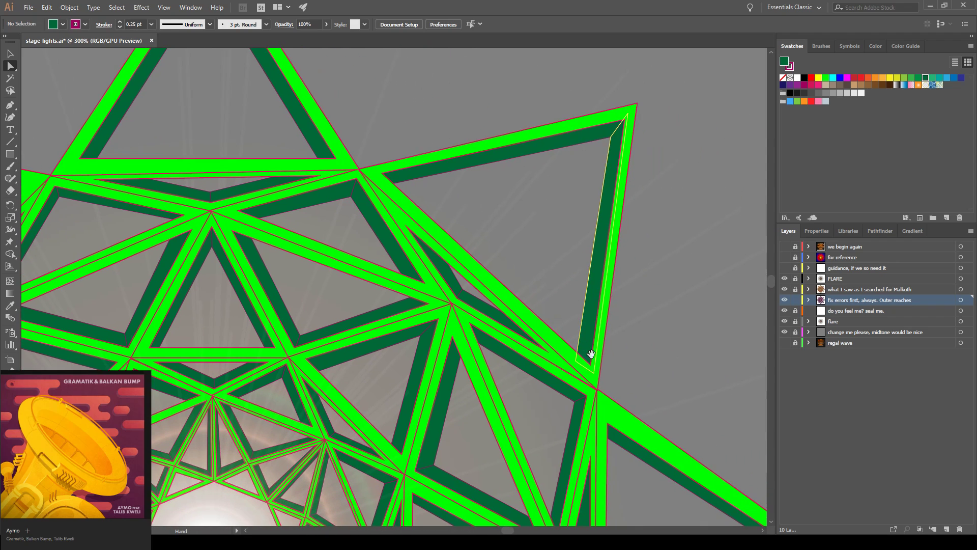
{"action": "left_click", "coordinate": [572, 361]}
{"action": "left_click_drag", "start_coordinate": [576, 361], "coordinate": [578, 363]}
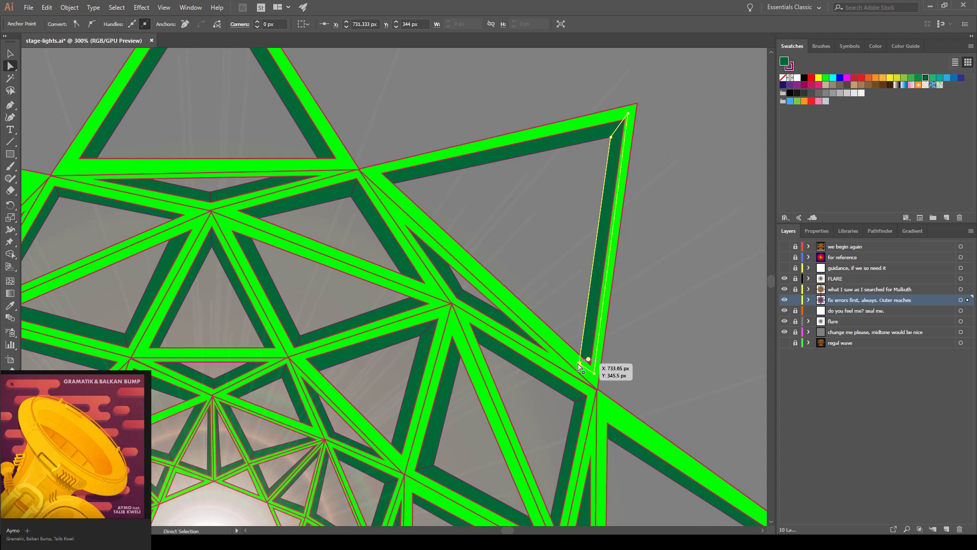
- In the bottom star point, move the right strip's upper inner anchor to about X 565, Y 732 px and delete the stray anchor beside it
{"action": "left_click_drag", "start_coordinate": [650, 443], "coordinate": [582, 188]}
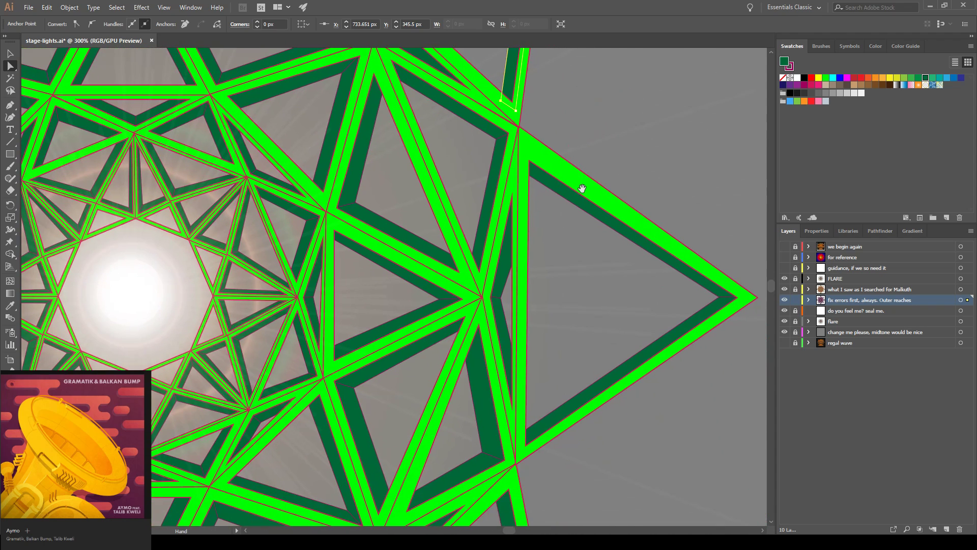
{"action": "left_click_drag", "start_coordinate": [628, 429], "coordinate": [662, 144]}
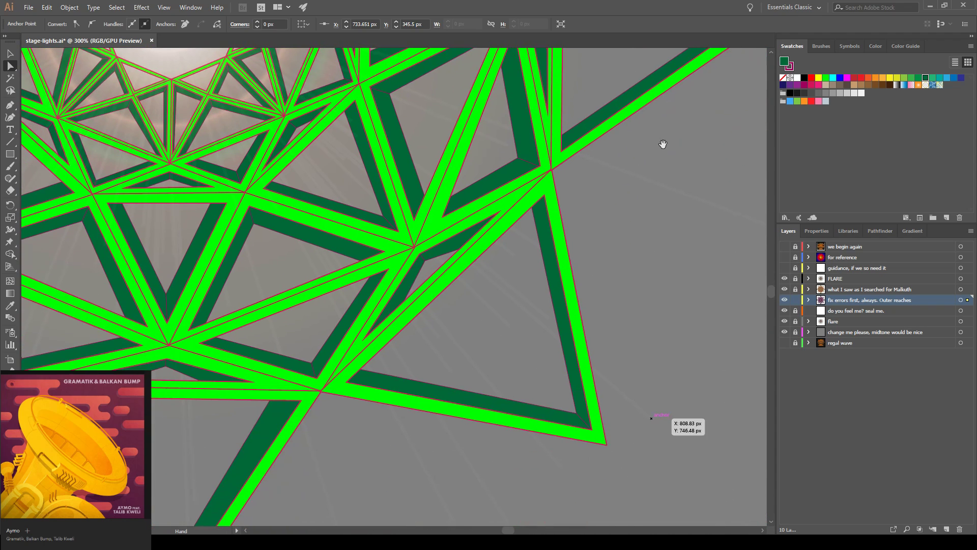
{"action": "left_click_drag", "start_coordinate": [428, 395], "coordinate": [593, 231]}
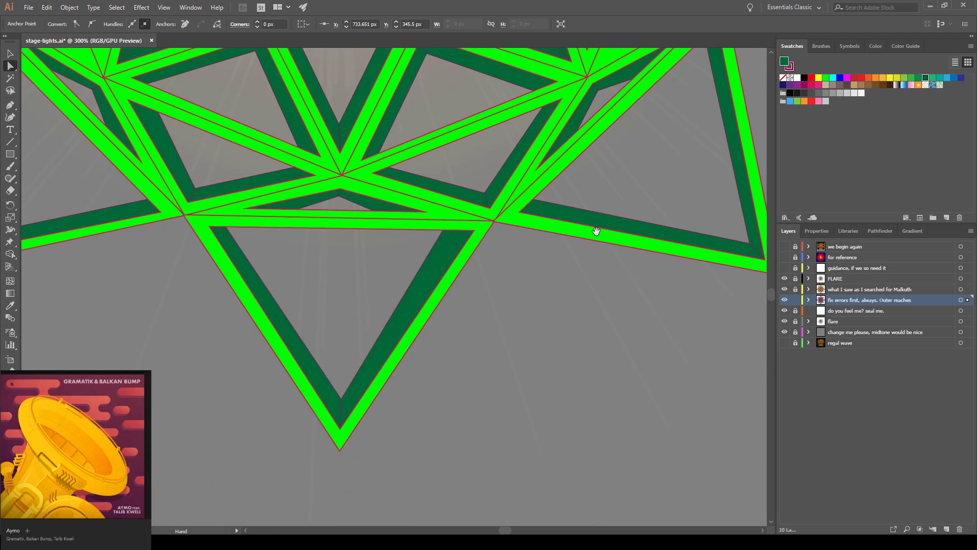
{"action": "left_click", "coordinate": [463, 248]}
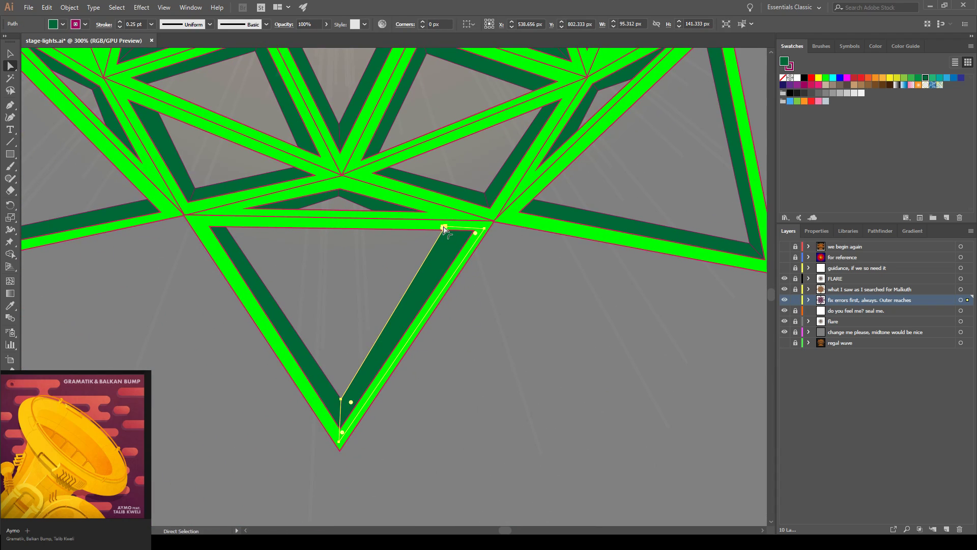
{"action": "key", "text": "ctrl"}
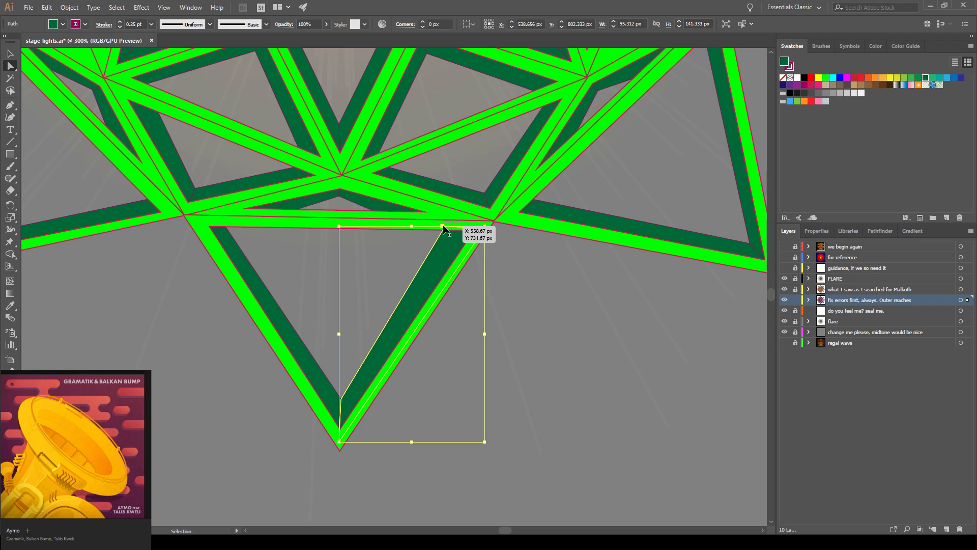
{"action": "key", "text": "ctrl+equal"}
{"action": "key", "text": "ctrl+equal"}
{"action": "key", "text": "ctrl+equal"}
{"action": "key", "text": "ctrl+equal"}
{"action": "key", "text": "space"}
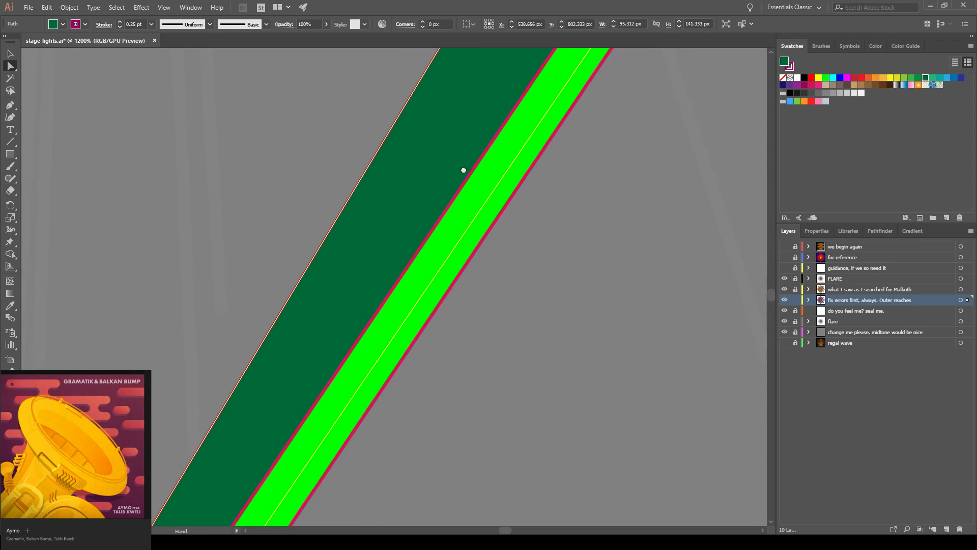
{"action": "left_click_drag", "start_coordinate": [463, 149], "coordinate": [439, 484]}
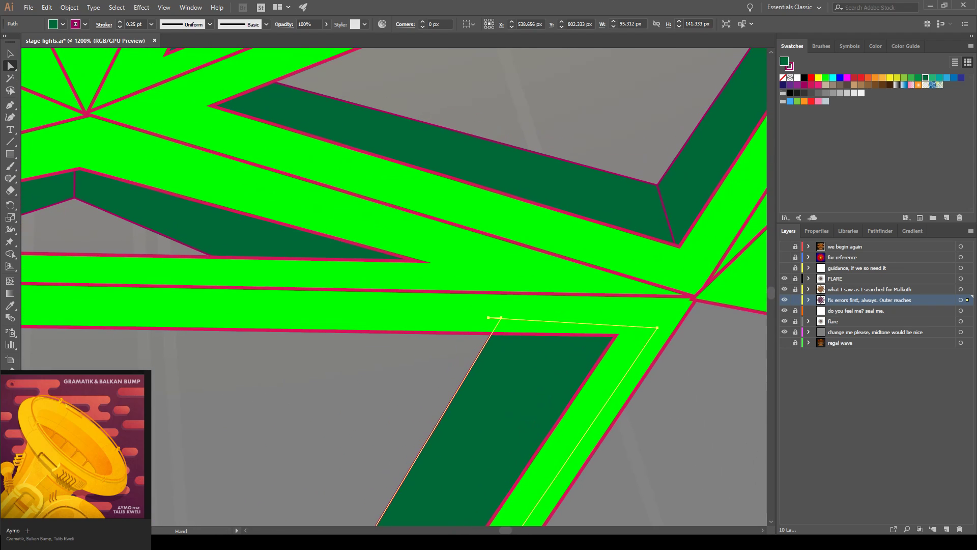
{"action": "left_click", "coordinate": [487, 318]}
{"action": "left_click_drag", "start_coordinate": [495, 317], "coordinate": [529, 320]}
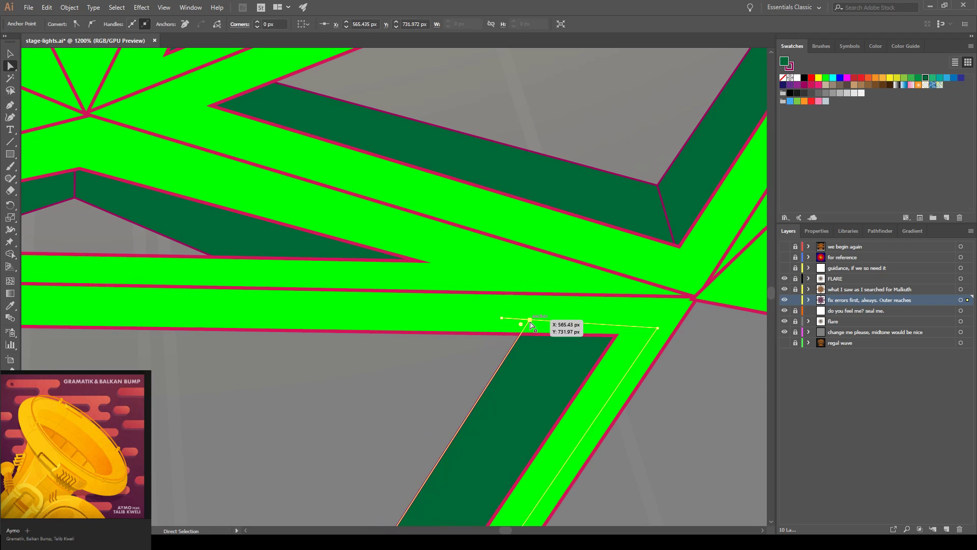
{"action": "left_click", "coordinate": [501, 319]}
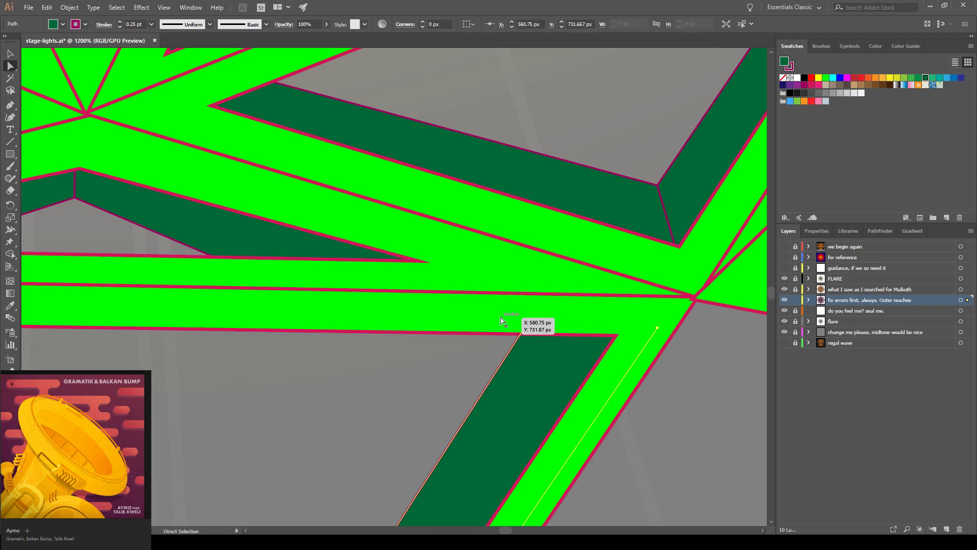
- Narrow the bottom star point's dark green strips by moving the right strip's upper inner anchor outward and both inner tip anchors closer to the tip
{"action": "key", "text": "ctrl+0"}
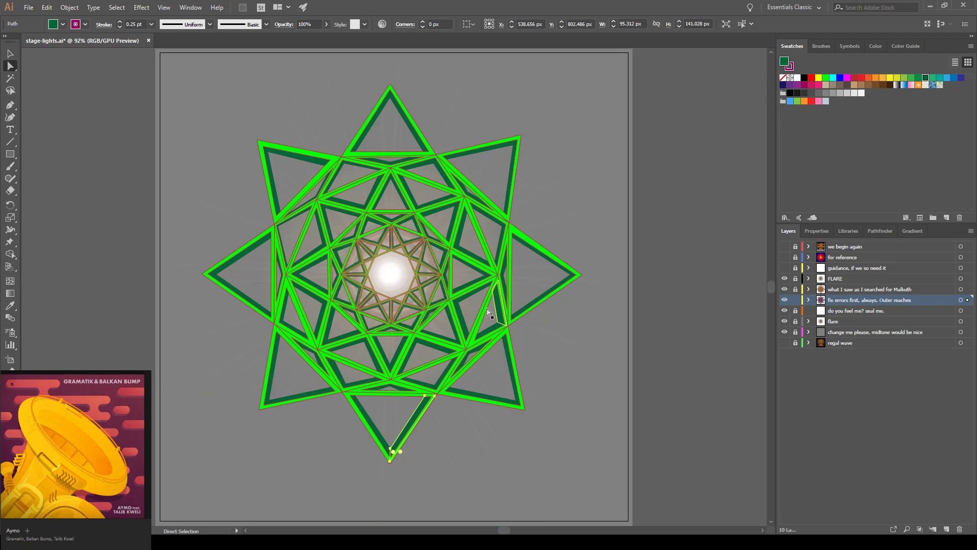
{"action": "key", "text": "ctrl+equal"}
{"action": "key", "text": "ctrl+equal"}
{"action": "key", "text": "ctrl+equal"}
{"action": "key", "text": "ctrl+equal"}
{"action": "key", "text": "ctrl+equal"}
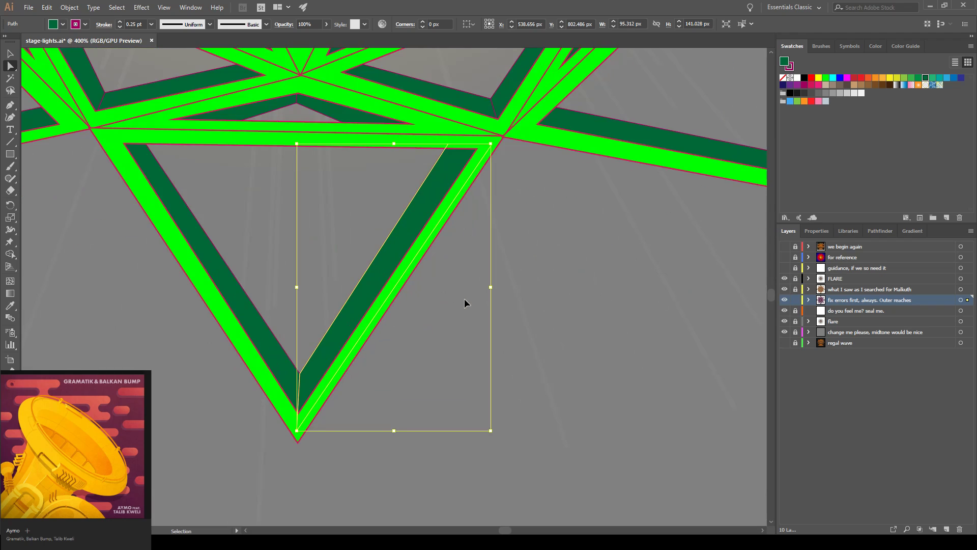
{"action": "left_click_drag", "start_coordinate": [448, 143], "coordinate": [462, 144]}
{"action": "key", "text": "shift+ctrl+a"}
{"action": "left_click_drag", "start_coordinate": [300, 374], "coordinate": [300, 388]}
{"action": "left_click", "coordinate": [300, 377]}
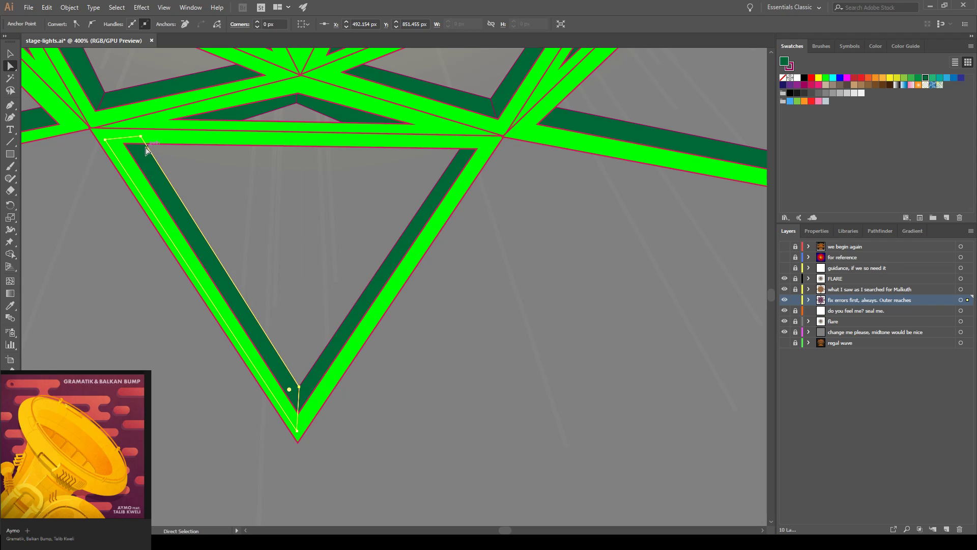
- Move the lower inner anchor of the thin dark green strip beside the left star point to about X 246, Y 528 px
{"action": "left_click_drag", "start_coordinate": [137, 178], "coordinate": [554, 399]}
{"action": "left_click_drag", "start_coordinate": [334, 157], "coordinate": [431, 428]}
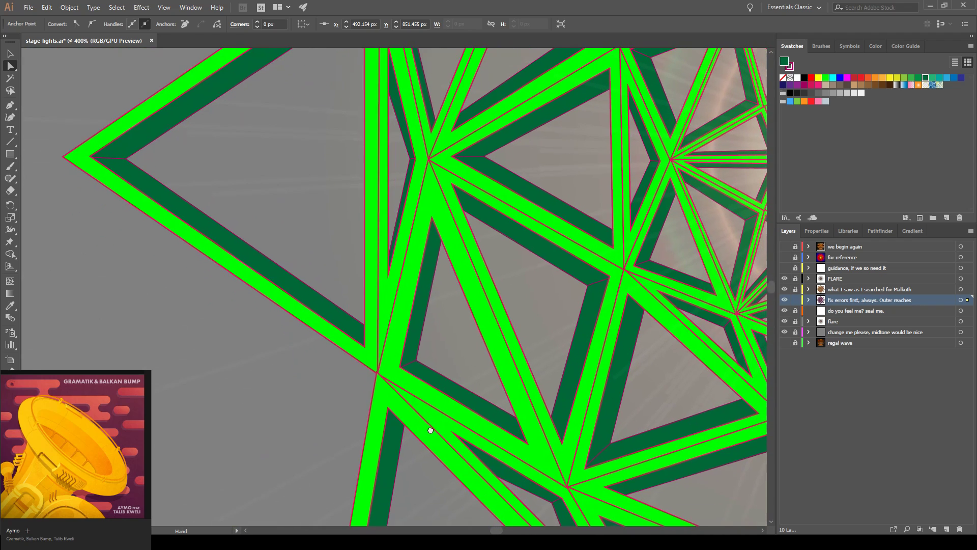
{"action": "left_click", "coordinate": [405, 198]}
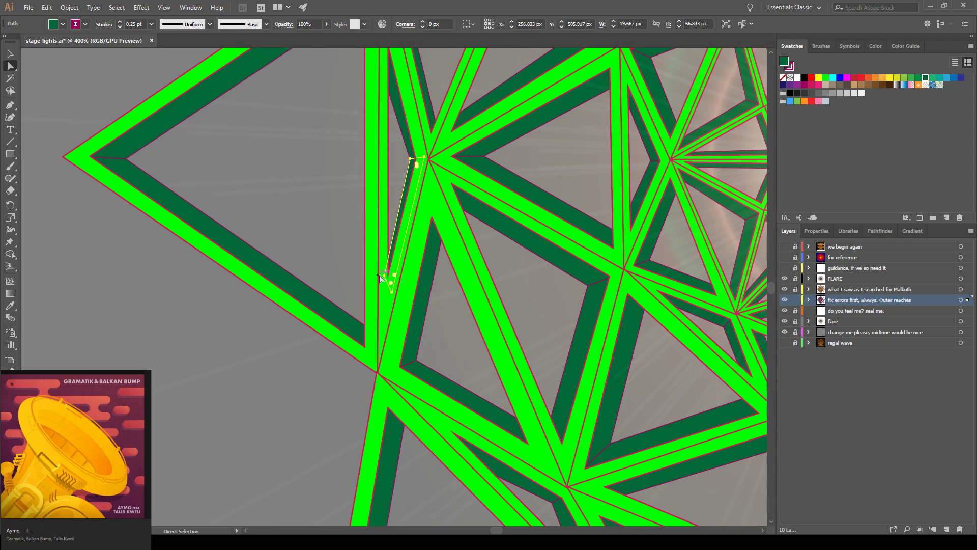
{"action": "left_click_drag", "start_coordinate": [389, 279], "coordinate": [381, 269]}
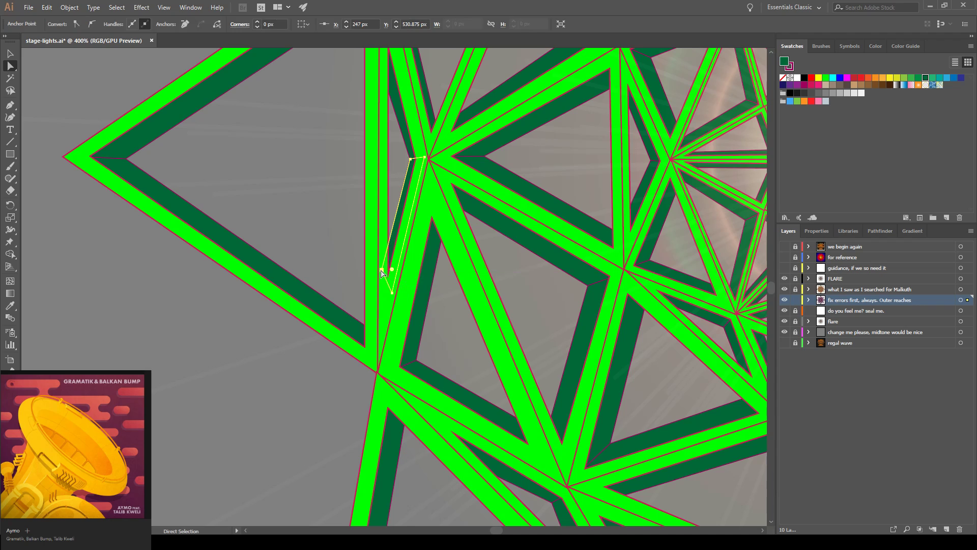
- Narrow the facing side strips in the two adjoining lower-right outer triangles, moving their lower inner anchors to about X 726.7, Y 577.7 and X 662.1, Y 614.4
{"action": "left_click_drag", "start_coordinate": [519, 382], "coordinate": [464, 145]}
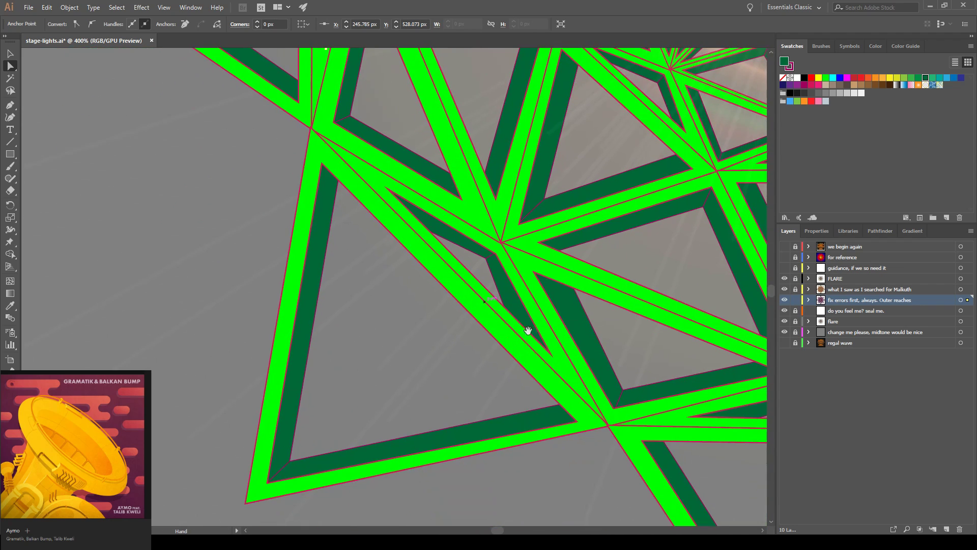
{"action": "left_click_drag", "start_coordinate": [647, 394], "coordinate": [392, 258]}
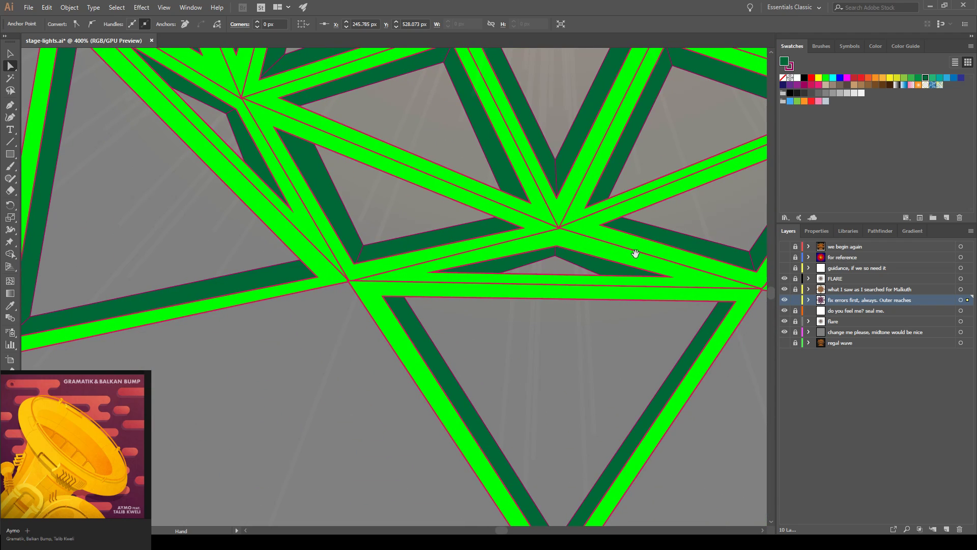
{"action": "left_click_drag", "start_coordinate": [633, 251], "coordinate": [249, 271]}
{"action": "left_click_drag", "start_coordinate": [537, 119], "coordinate": [386, 434]}
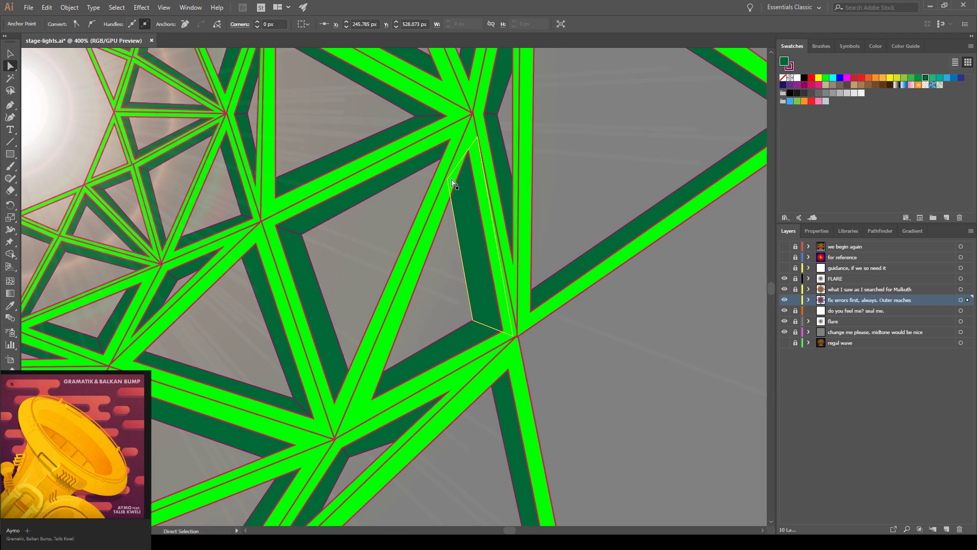
{"action": "left_click_drag", "start_coordinate": [449, 182], "coordinate": [455, 166]}
{"action": "left_click_drag", "start_coordinate": [473, 322], "coordinate": [485, 326]}
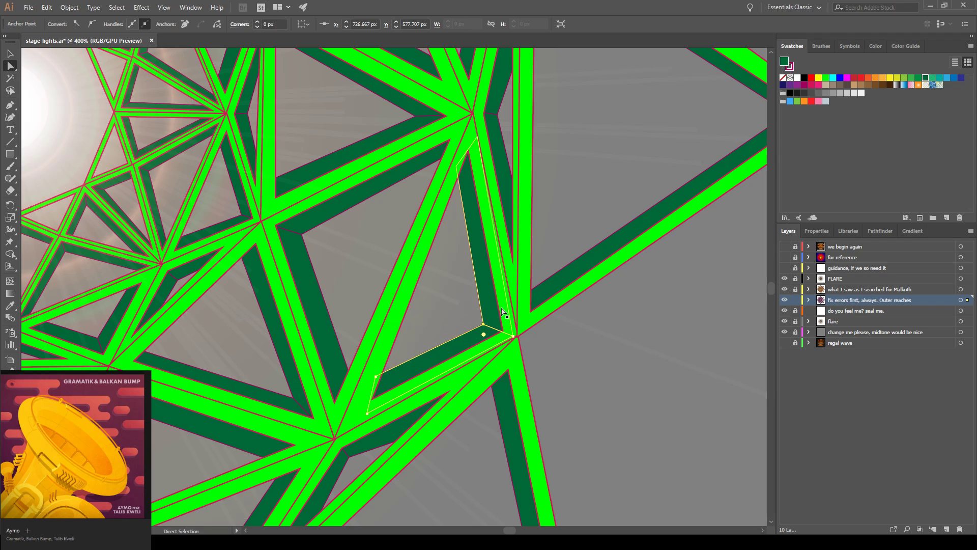
{"action": "left_click_drag", "start_coordinate": [303, 237], "coordinate": [296, 233]}
{"action": "left_click_drag", "start_coordinate": [360, 391], "coordinate": [352, 399]}
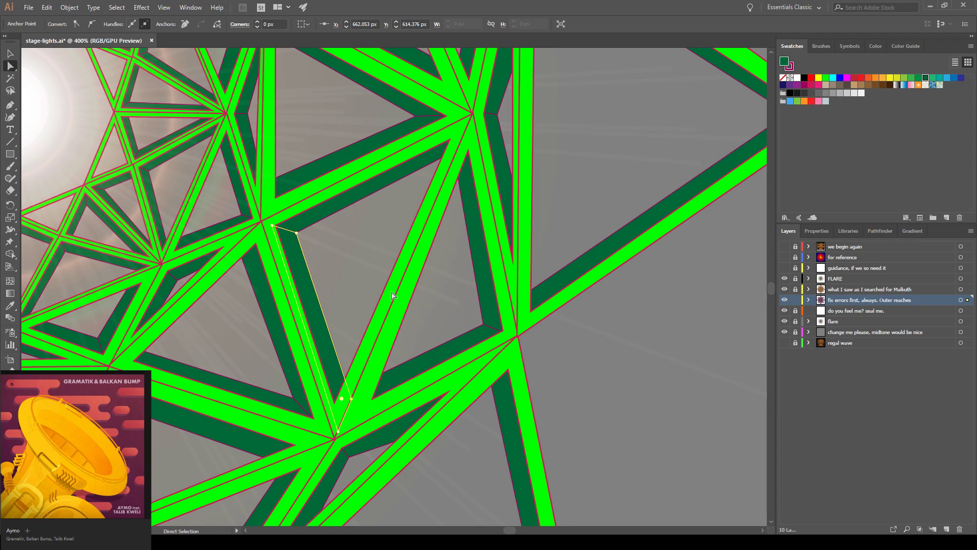
- In the outer triangle just upper-right of the top vertex, move the right strip's inner anchors to about X 585.1, Y 233.3 and X 622.7, Y 291.6
{"action": "left_click_drag", "start_coordinate": [468, 117], "coordinate": [426, 366]}
{"action": "left_click_drag", "start_coordinate": [442, 151], "coordinate": [488, 408]}
{"action": "left_click_drag", "start_coordinate": [324, 230], "coordinate": [515, 293]}
{"action": "left_click", "coordinate": [424, 265]}
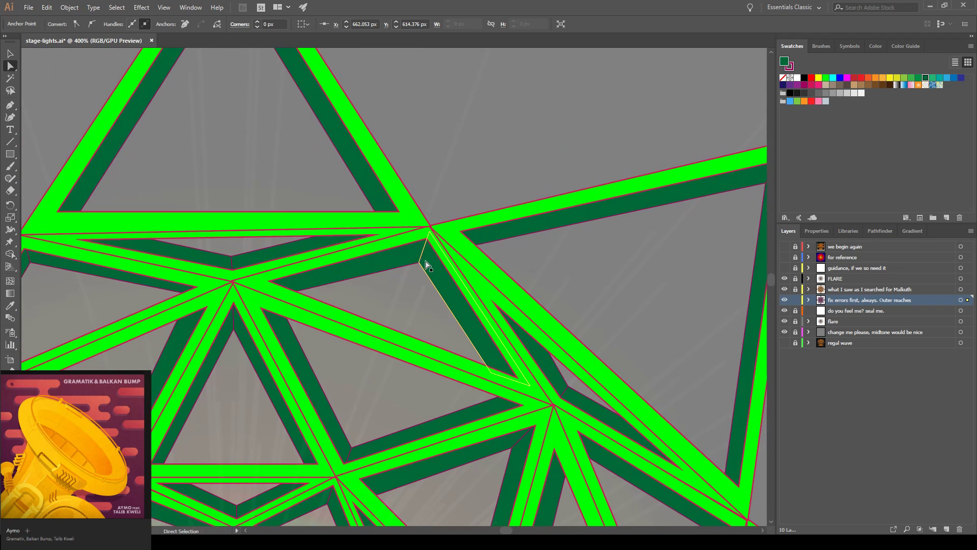
{"action": "left_click_drag", "start_coordinate": [419, 261], "coordinate": [421, 255]}
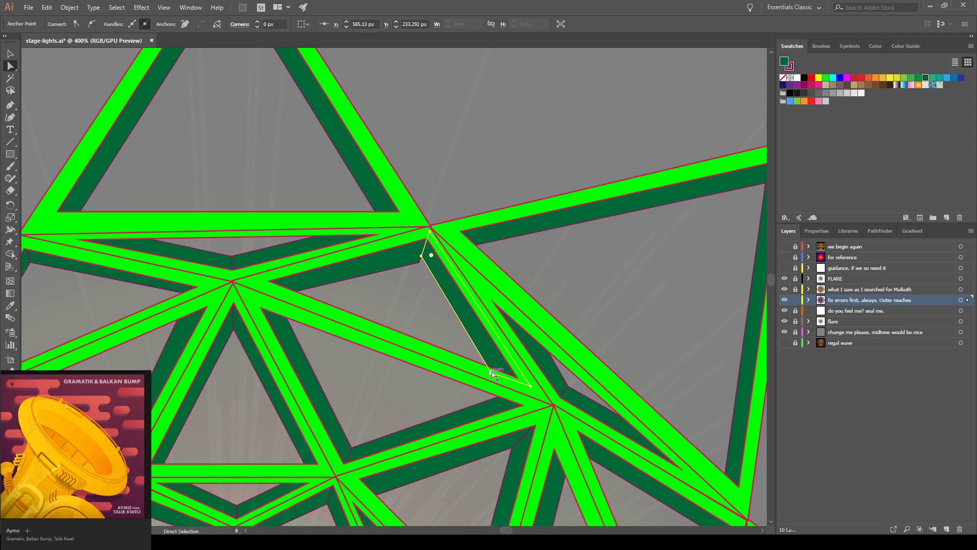
{"action": "left_click_drag", "start_coordinate": [490, 372], "coordinate": [497, 375]}
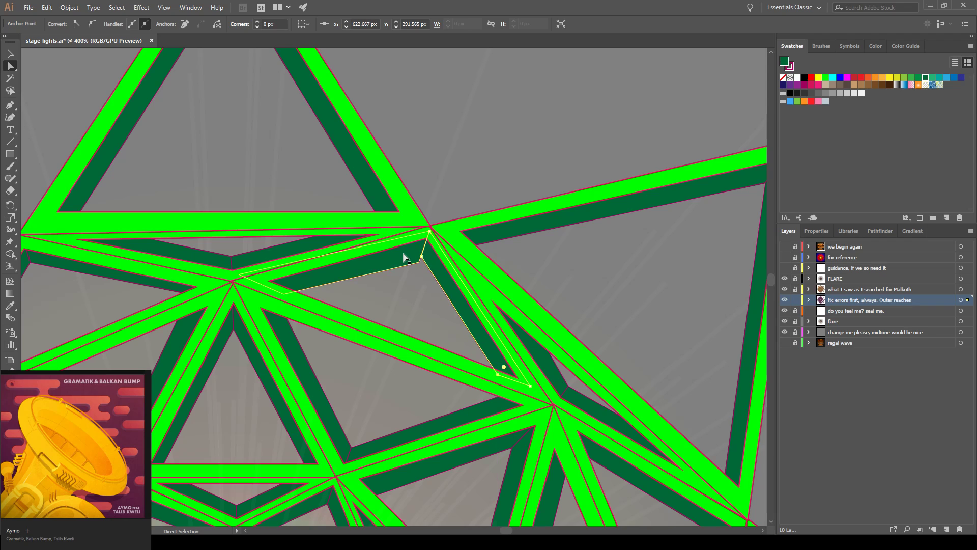
- Match the same triangle's upper strip to the shared corner anchor and move its left inner anchor to about X 515.75, Y 251.2
{"action": "left_click_drag", "start_coordinate": [422, 258], "coordinate": [422, 255]}
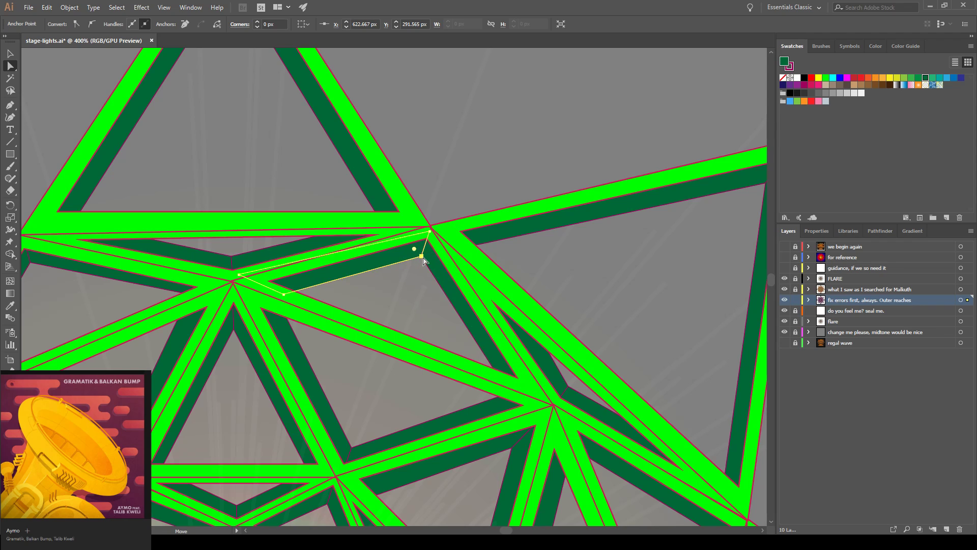
{"action": "left_click", "coordinate": [285, 294]}
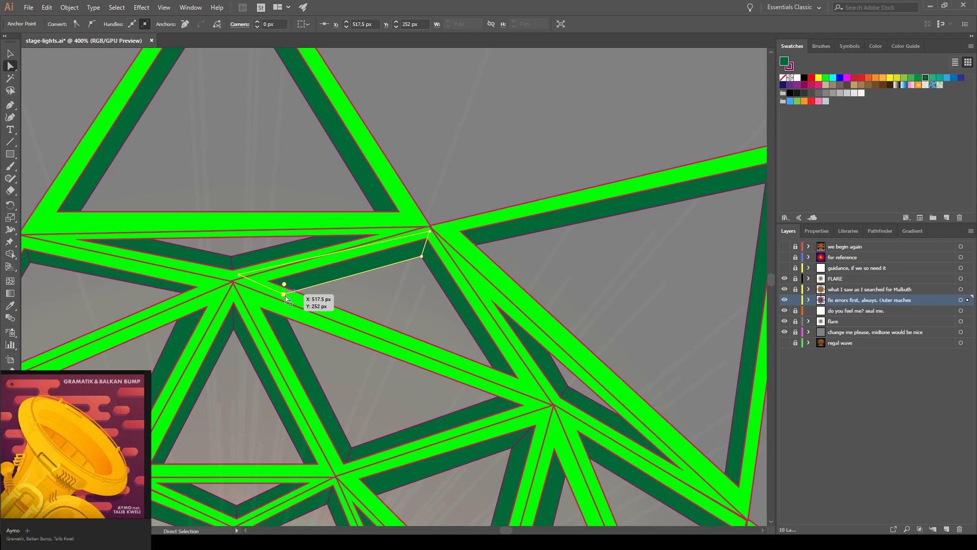
{"action": "left_click_drag", "start_coordinate": [285, 294], "coordinate": [279, 292]}
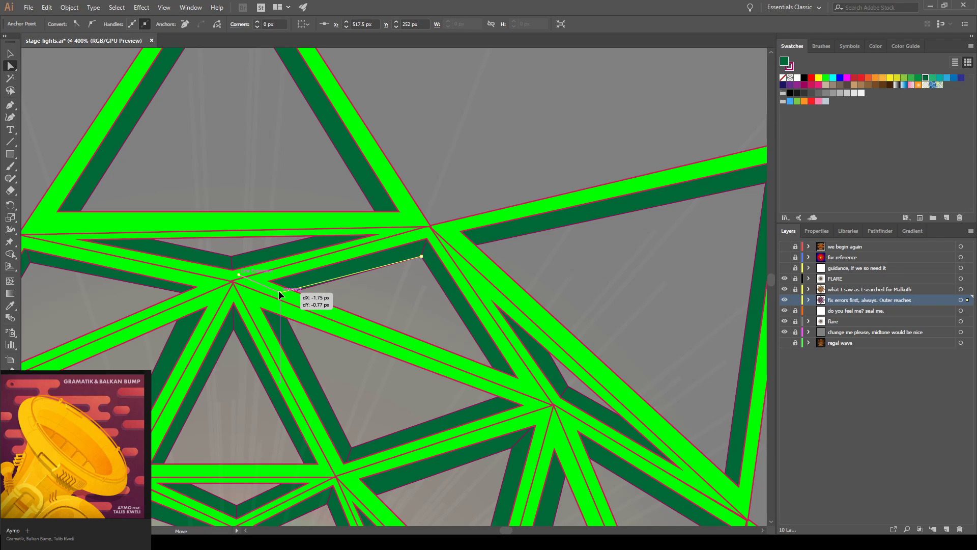
- In the mirrored upper-left triangle, move the upper strip's right inner anchor to about X 470.9, Y 255.6
{"action": "scroll", "coordinate": [280, 294], "scroll_direction": "left", "scroll_amount": 5}
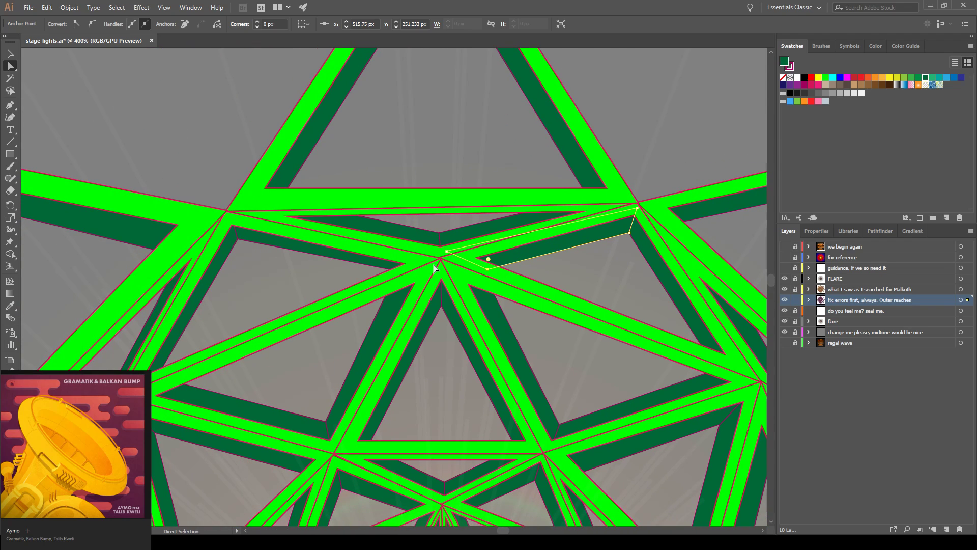
{"action": "left_click", "coordinate": [378, 270]}
{"action": "mouse_move", "coordinate": [398, 270]}
{"action": "left_mouse_down"}
{"action": "mouse_move", "coordinate": [388, 272]}
{"action": "mouse_move", "coordinate": [397, 279]}
{"action": "left_mouse_up"}
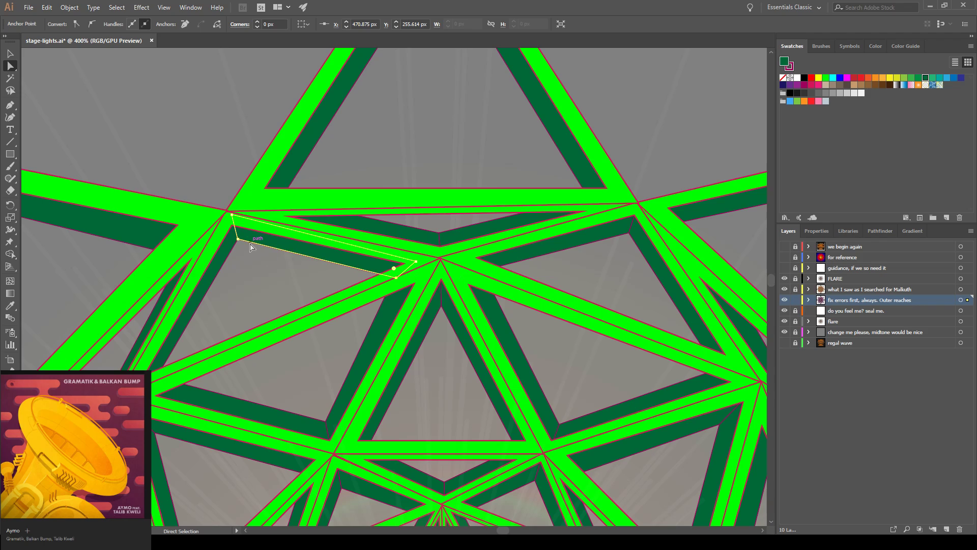
- Shift the lower inner anchor of that triangle's left strip slightly inward and adjust the thin strip's far inner anchor beside the upper-left star point
{"action": "left_click", "coordinate": [251, 262]}
{"action": "left_click", "coordinate": [184, 349]}
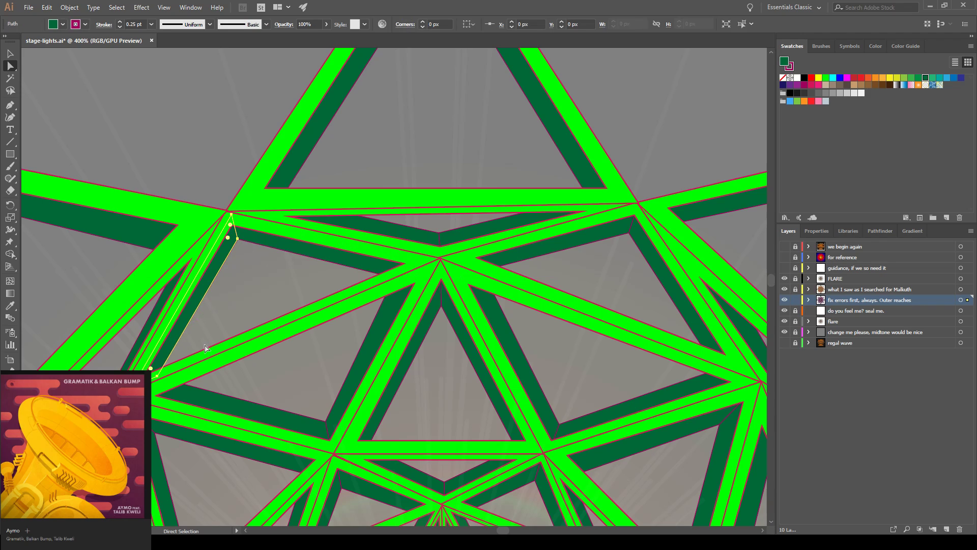
{"action": "left_click_drag", "start_coordinate": [156, 376], "coordinate": [163, 380]}
{"action": "left_click_drag", "start_coordinate": [25, 450], "coordinate": [256, 359]}
{"action": "left_click", "coordinate": [294, 347]}
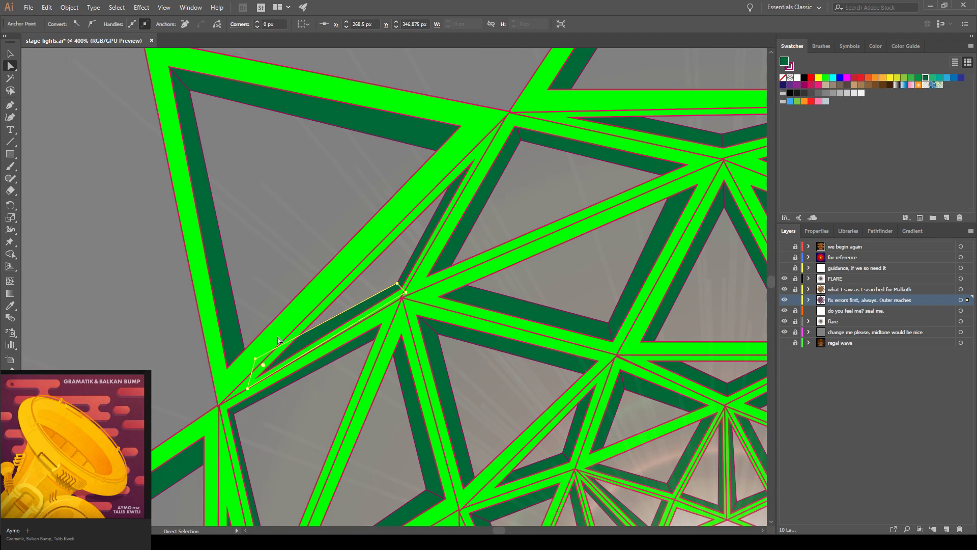
- Widen the two strips in the triangle above the left star point's inner vertex, placing inner anchors near X 327.3, Y 334.8; X 257.8, Y 372.4; and X 276.4, Y 454.4
{"action": "left_click_drag", "start_coordinate": [428, 367], "coordinate": [523, 180]}
{"action": "left_click_drag", "start_coordinate": [329, 228], "coordinate": [338, 231]}
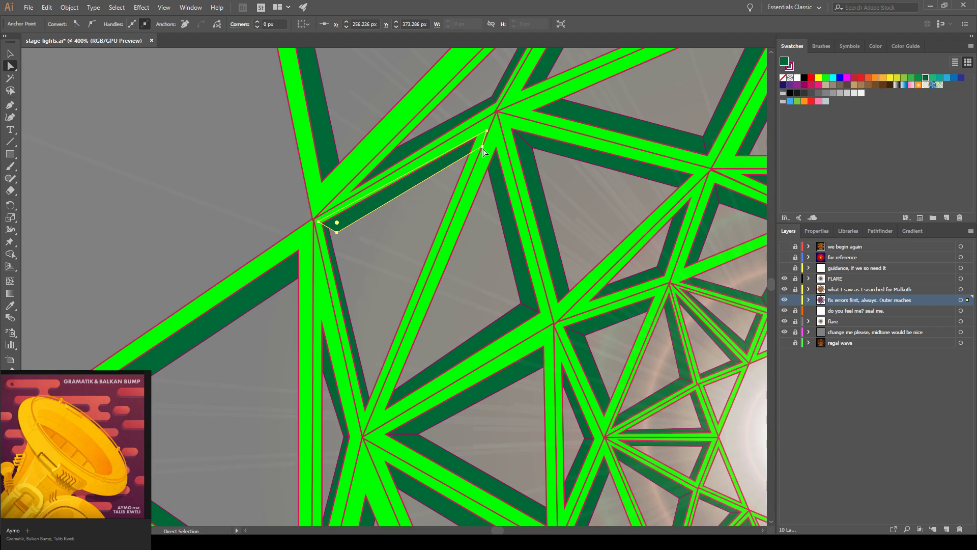
{"action": "left_click_drag", "start_coordinate": [485, 147], "coordinate": [481, 153]}
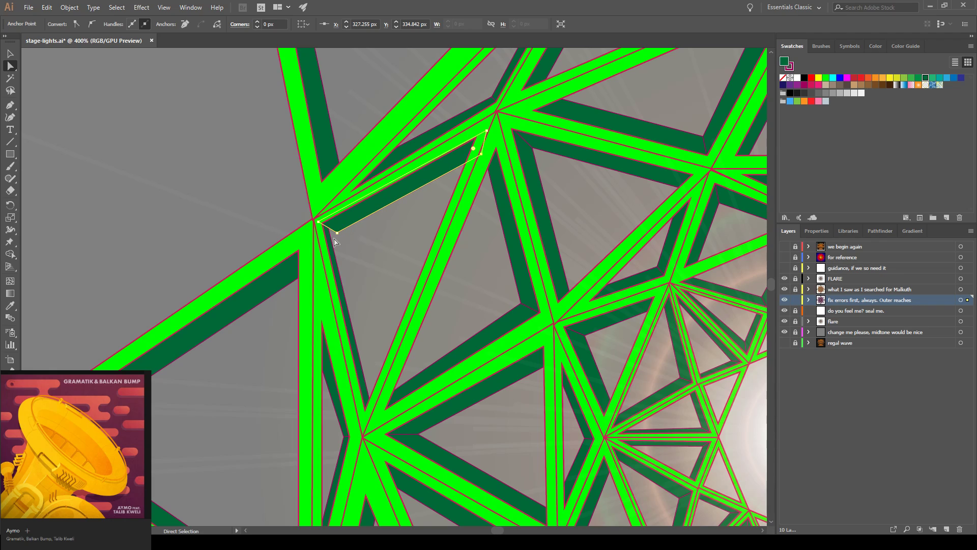
{"action": "mouse_move", "coordinate": [338, 234]}
{"action": "left_mouse_down"}
{"action": "mouse_move", "coordinate": [329, 232]}
{"action": "mouse_move", "coordinate": [340, 231]}
{"action": "left_mouse_up"}
{"action": "left_click", "coordinate": [333, 250]}
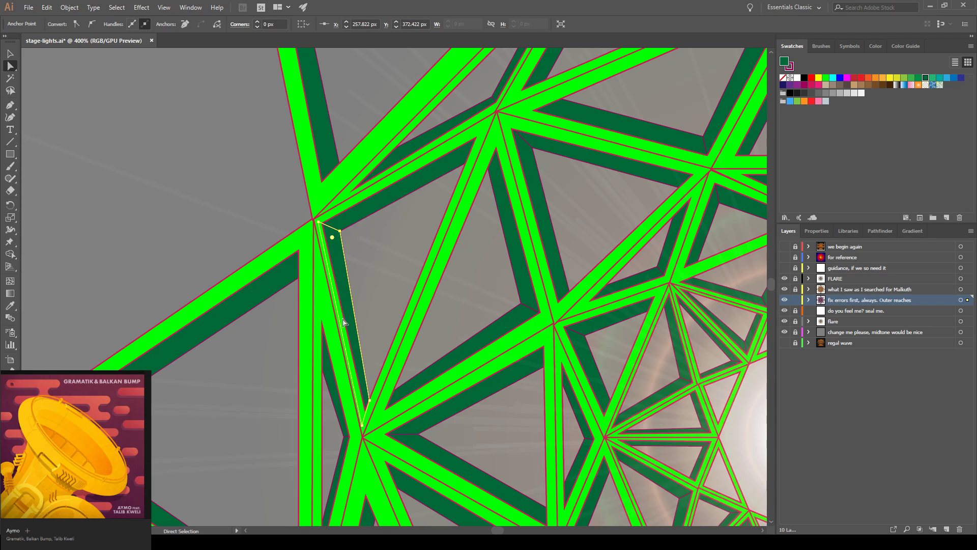
{"action": "left_click_drag", "start_coordinate": [371, 399], "coordinate": [379, 398]}
- Adjust the lower inner anchor of the thin dark green strip beside the left star point slightly upward
{"action": "key", "text": "space"}
{"action": "left_click_drag", "start_coordinate": [374, 433], "coordinate": [439, 275]}
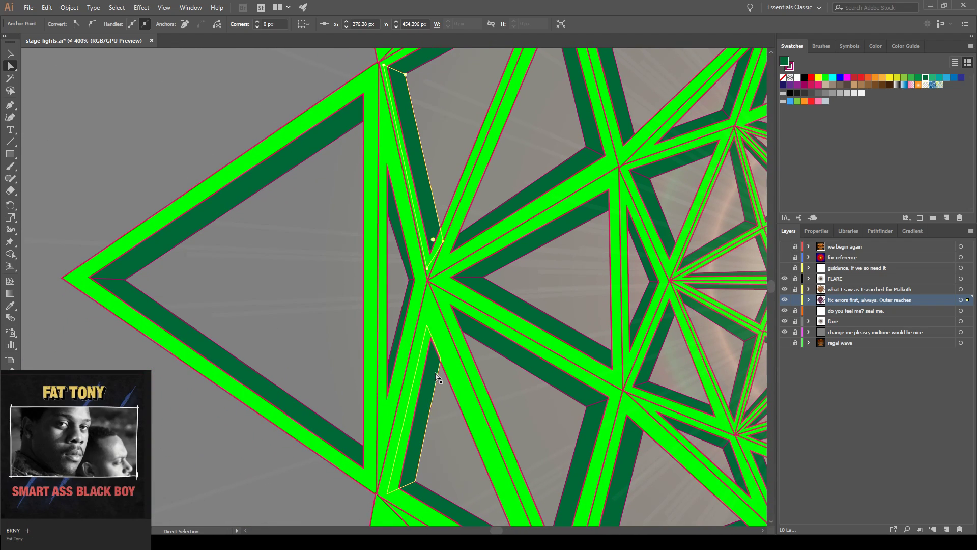
{"action": "key", "text": "space"}
{"action": "mouse_move", "coordinate": [469, 419]}
{"action": "left_mouse_down"}
{"action": "mouse_move", "coordinate": [412, 243]}
{"action": "mouse_move", "coordinate": [452, 427]}
{"action": "left_mouse_up"}
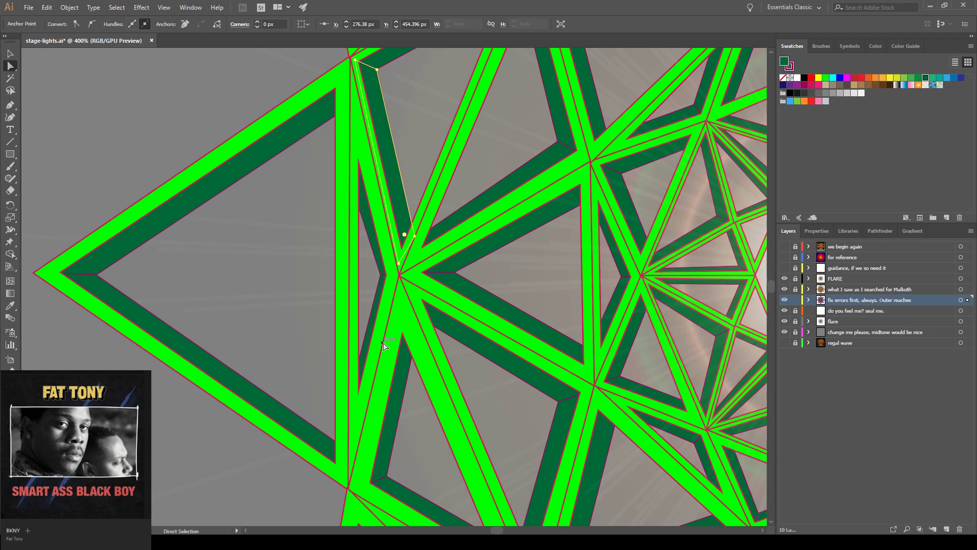
{"action": "left_click", "coordinate": [360, 382]}
{"action": "left_click", "coordinate": [352, 389]}
{"action": "left_click_drag", "start_coordinate": [352, 390], "coordinate": [348, 376]}
{"action": "left_click", "coordinate": [351, 390]}
{"action": "left_click", "coordinate": [389, 209]}
- Lock the "fix errors first, always. Outer reaches" layer and unlock the "do you feel me? seal me." layer
{"action": "key", "text": "space"}
{"action": "left_click_drag", "start_coordinate": [603, 218], "coordinate": [184, 317]}
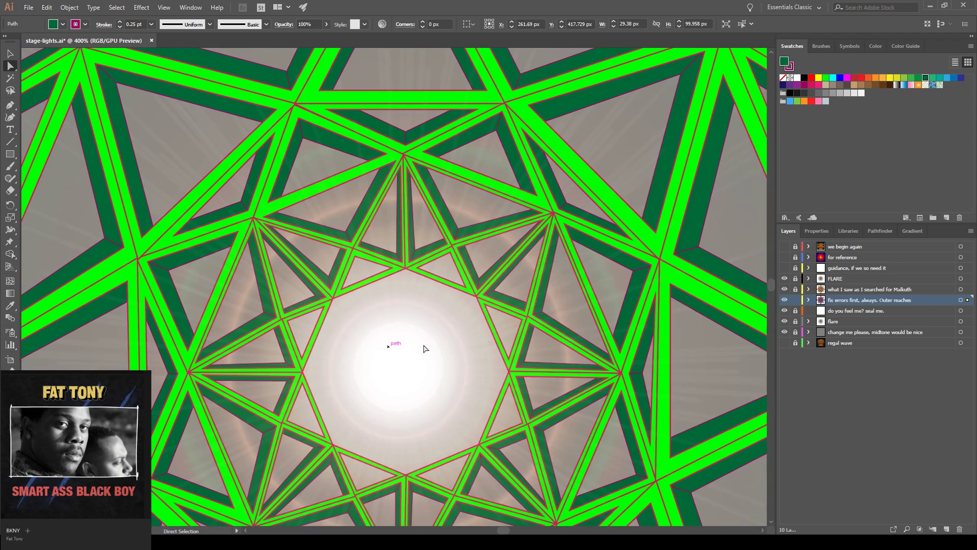
{"action": "left_click", "coordinate": [796, 302]}
- Draw a circle about 84.5 px wide around the bright centre on the "do you feel me? seal me." layer, with no fill and a 4 pt orange stroke
{"action": "left_click", "coordinate": [805, 101]}
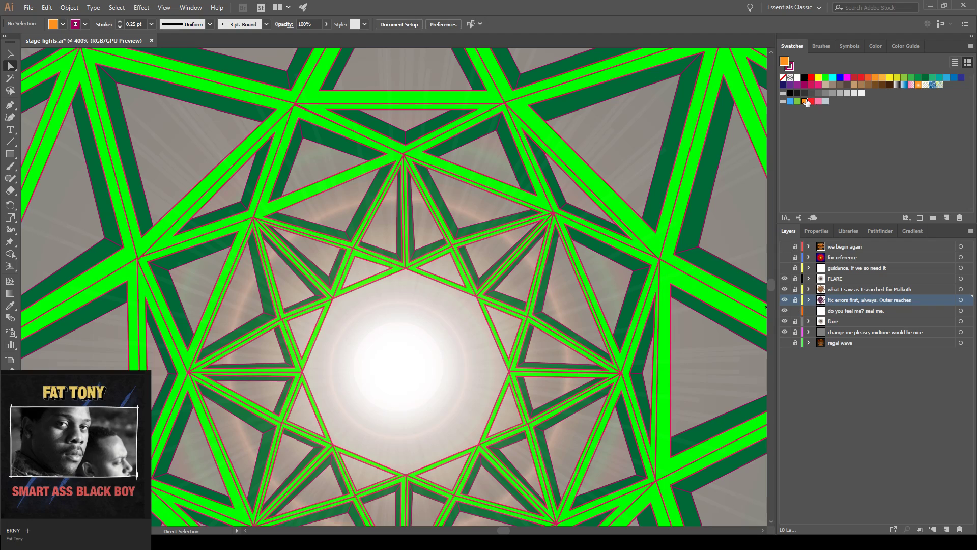
{"action": "left_click", "coordinate": [9, 153]}
{"action": "left_click", "coordinate": [34, 178]}
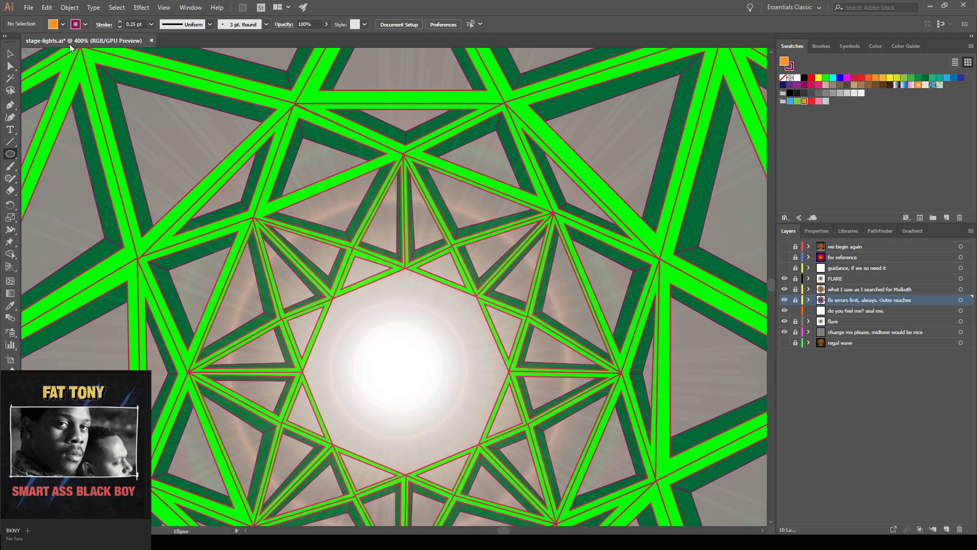
{"action": "key", "text": "shift+x"}
{"action": "left_click", "coordinate": [839, 311]}
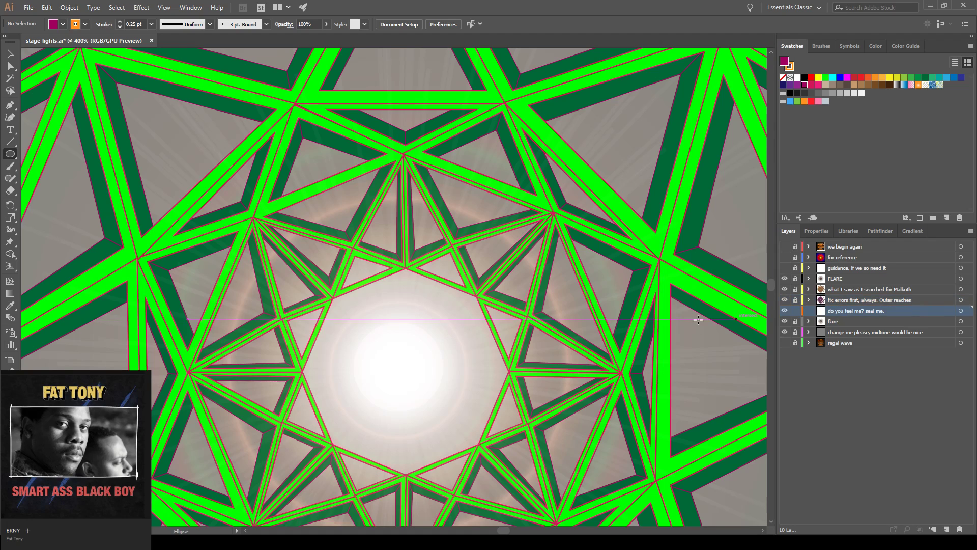
{"action": "key", "text": "slash"}
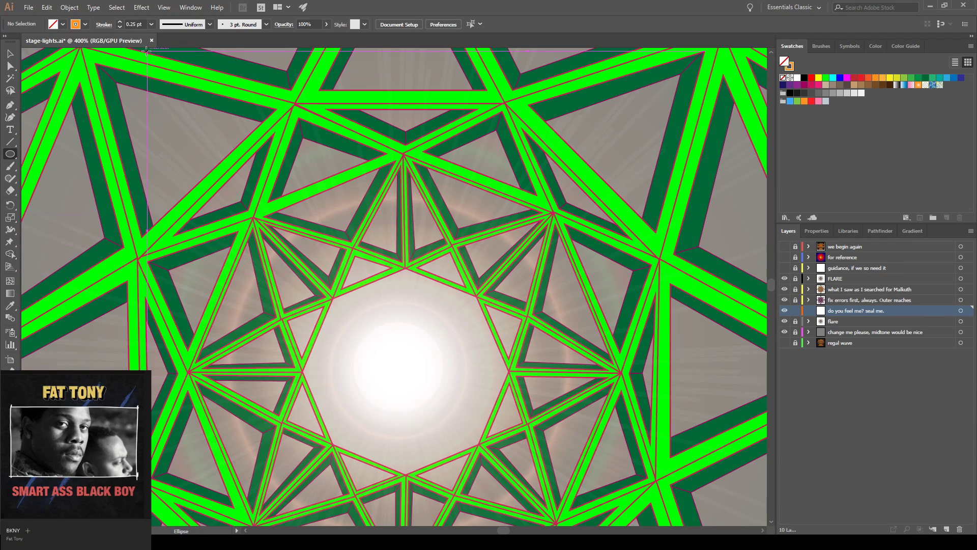
{"action": "left_click", "coordinate": [151, 24]}
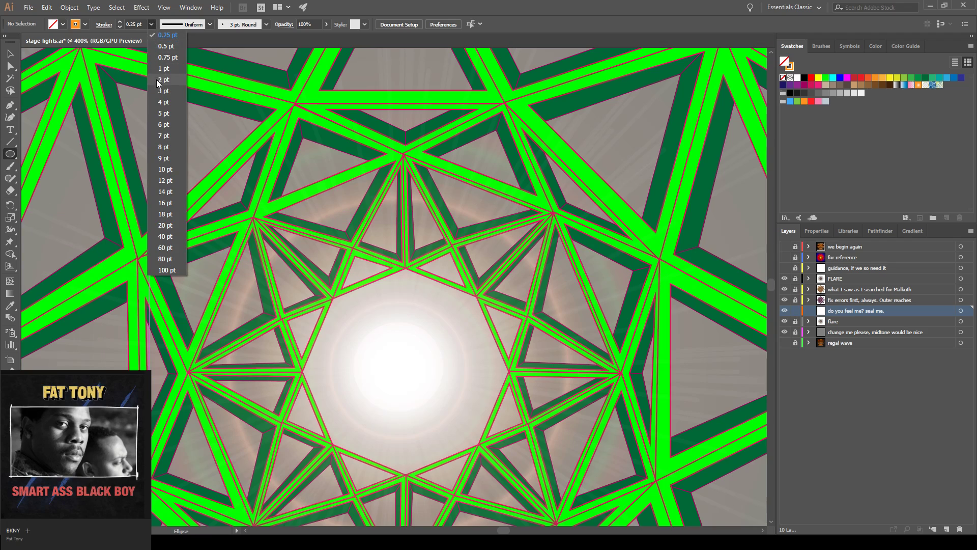
{"action": "left_click", "coordinate": [163, 105]}
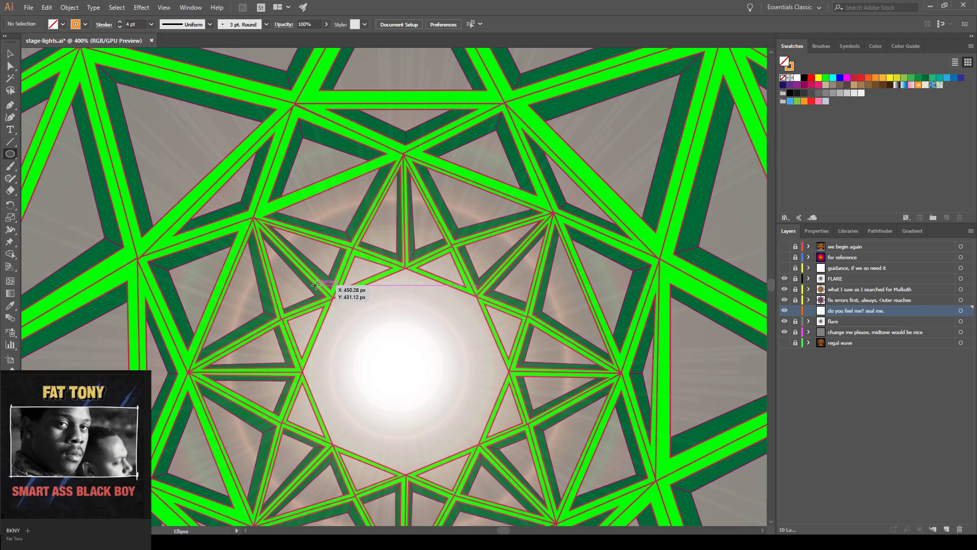
{"action": "mouse_move", "coordinate": [318, 281]}
{"action": "left_mouse_down"}
{"action": "mouse_move", "coordinate": [392, 313]}
{"action": "mouse_move", "coordinate": [498, 397]}
{"action": "mouse_move", "coordinate": [490, 392]}
{"action": "left_mouse_up"}
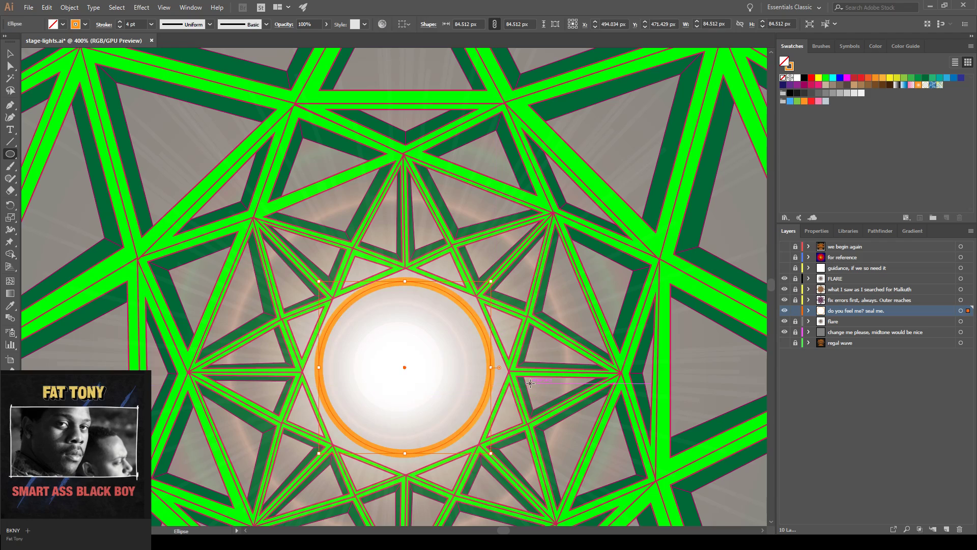
- Try nudging the orange circle 5 px to the right
{"action": "key", "text": "Right"}
{"action": "key", "text": "Right"}
{"action": "key", "text": "Right"}
{"action": "key", "text": "Right"}
{"action": "key", "text": "Right"}
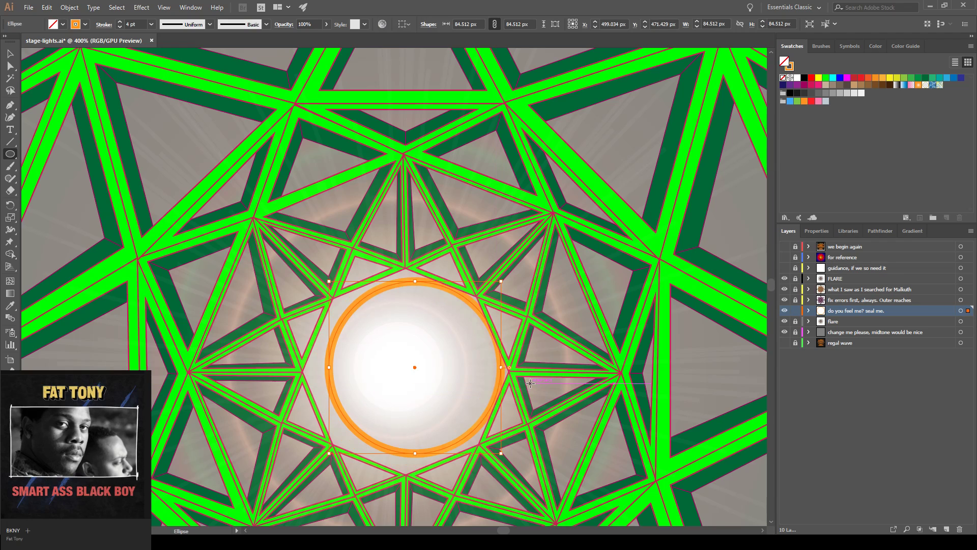
- Centre the orange circle within the inner star at about X 494, Y 474.4 px
{"action": "left_click", "coordinate": [10, 53]}
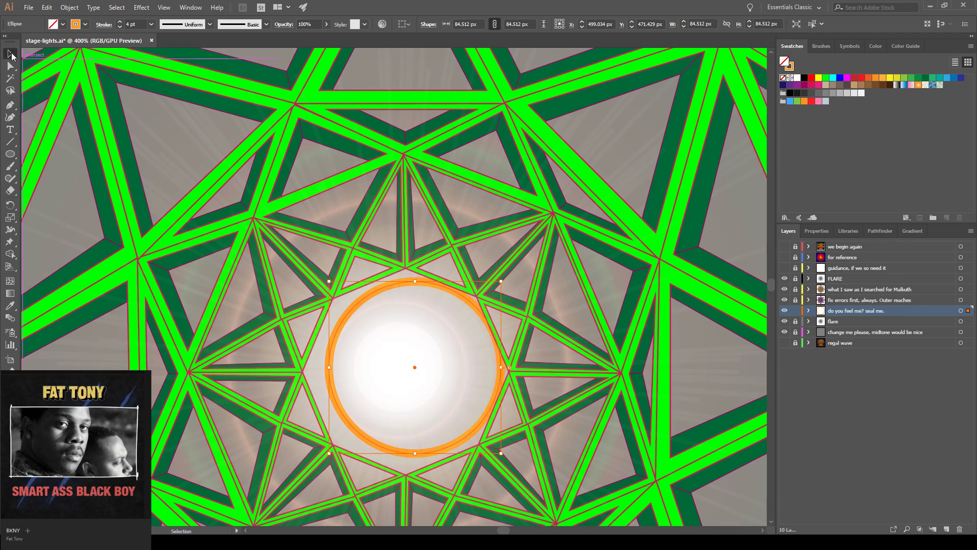
{"action": "left_click", "coordinate": [164, 7]}
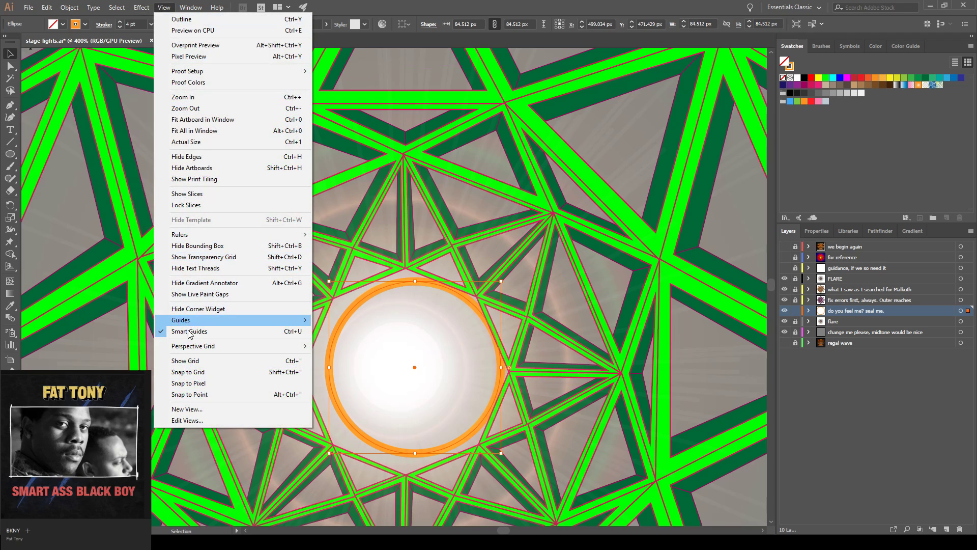
{"action": "left_click", "coordinate": [379, 442]}
{"action": "key", "text": "ctrl+h"}
{"action": "mouse_move", "coordinate": [380, 445]}
{"action": "left_mouse_down"}
{"action": "mouse_move", "coordinate": [374, 458]}
{"action": "mouse_move", "coordinate": [371, 451]}
{"action": "left_mouse_up"}
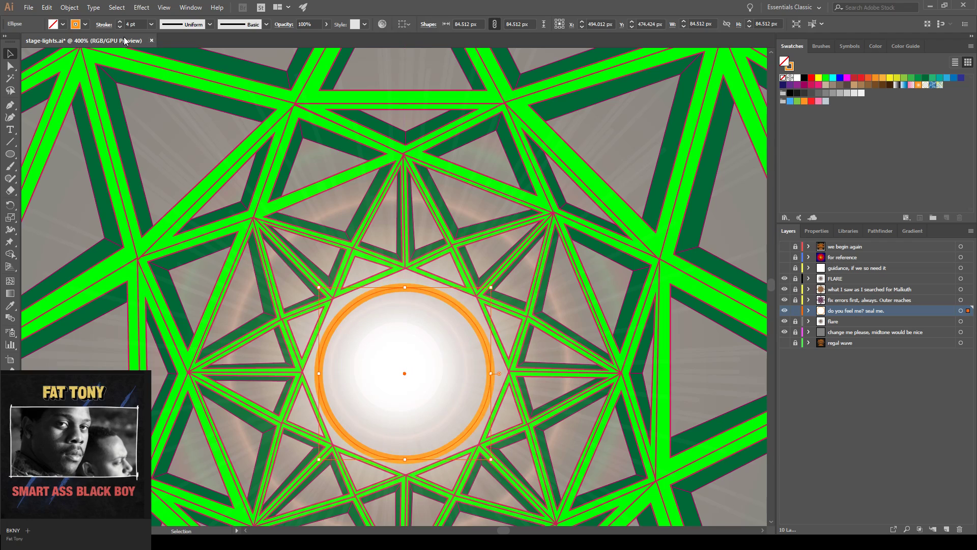
- Convert the orange circle's stroke into a filled ring with Outline Stroke
{"action": "left_click", "coordinate": [69, 8]}
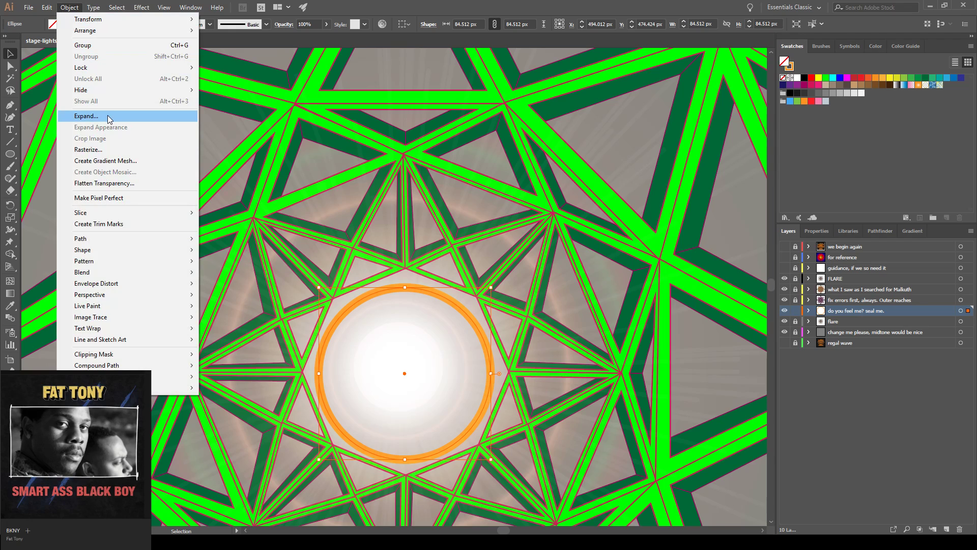
{"action": "mouse_move", "coordinate": [105, 239]}
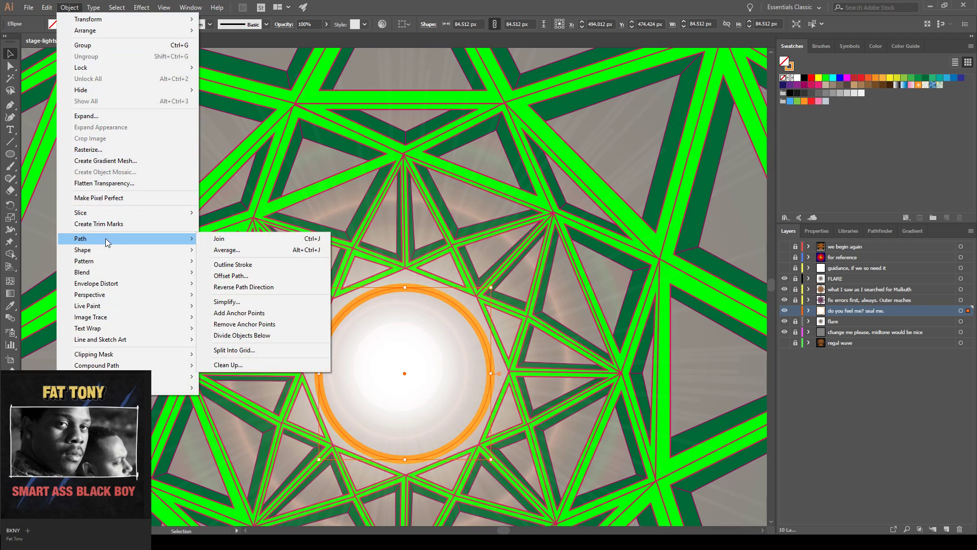
{"action": "left_click", "coordinate": [239, 268]}
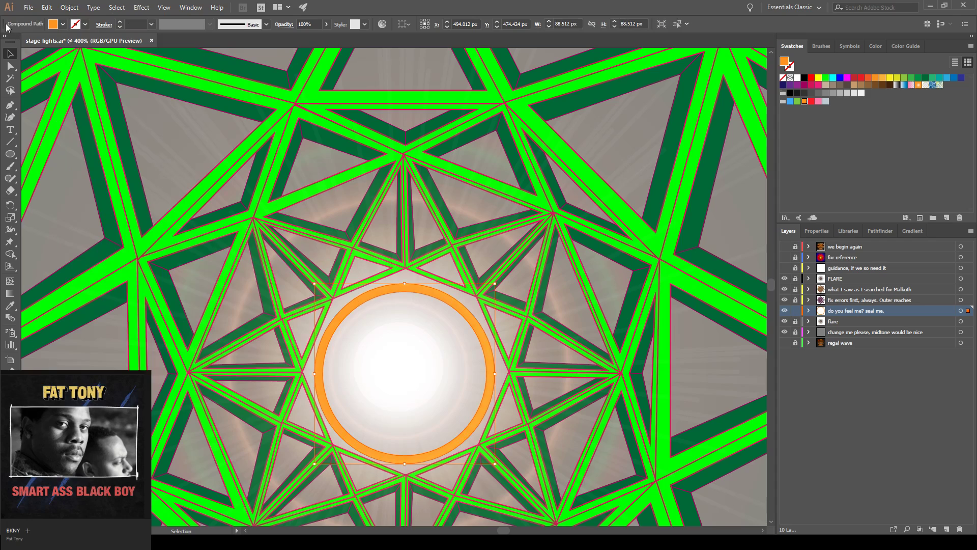
- Add a black 0.5 pt stroke to the orange centre ring and deselect it
{"action": "left_click", "coordinate": [85, 24]}
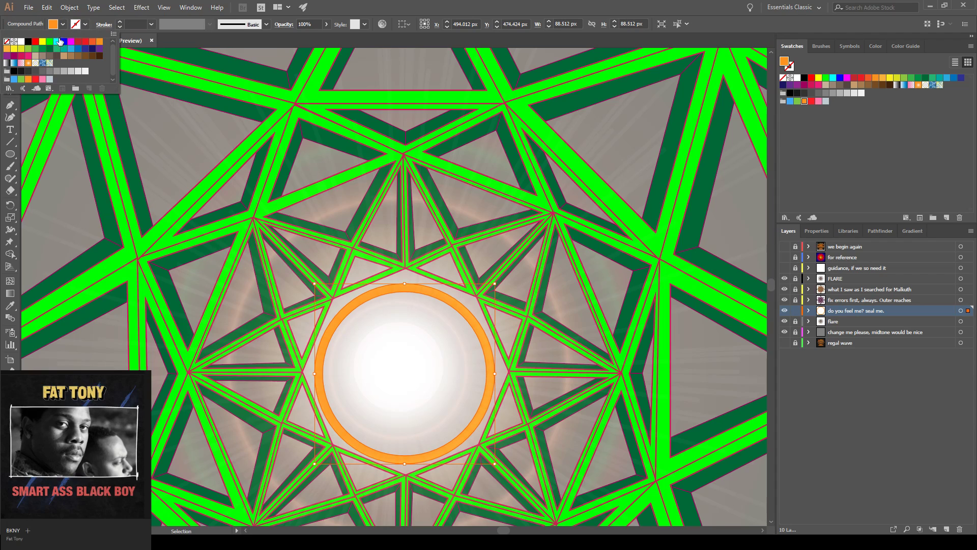
{"action": "left_click", "coordinate": [27, 43]}
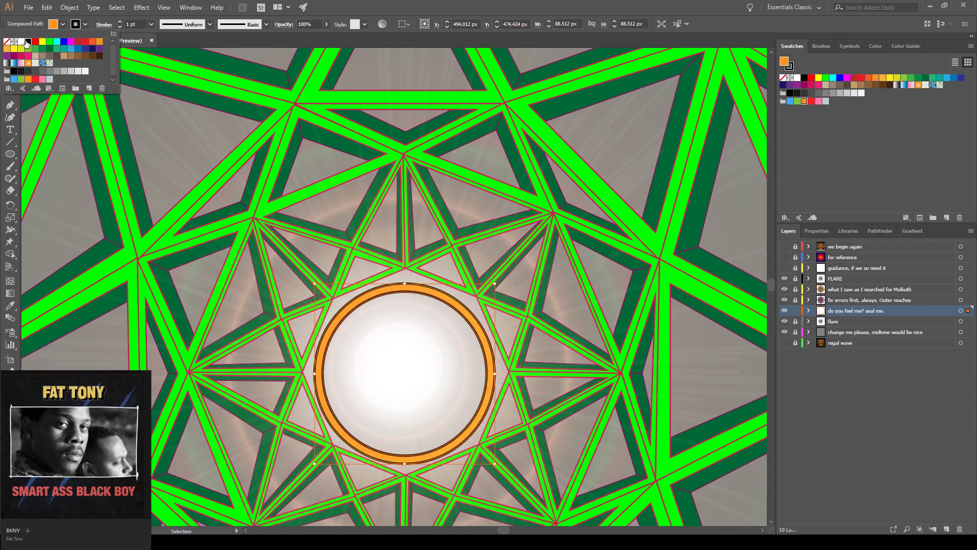
{"action": "left_click", "coordinate": [153, 23]}
{"action": "left_click", "coordinate": [151, 24]}
{"action": "left_click", "coordinate": [157, 44]}
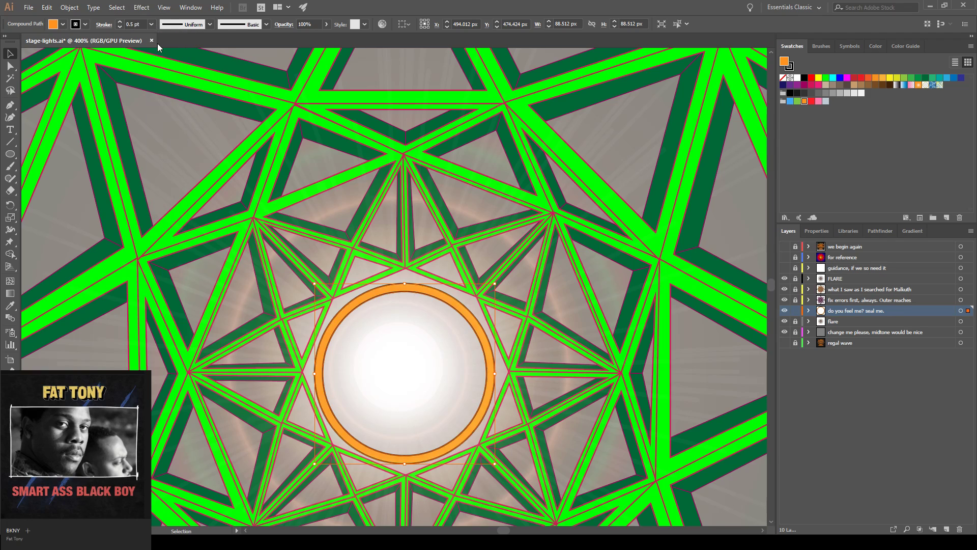
{"action": "key", "text": "ctrl+shift+a"}
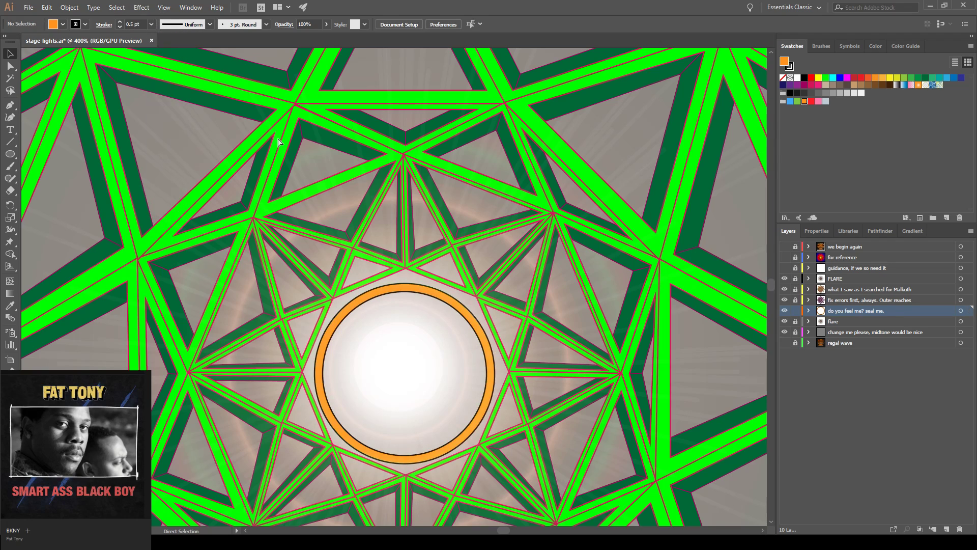
{"action": "key", "text": "ctrl+0"}
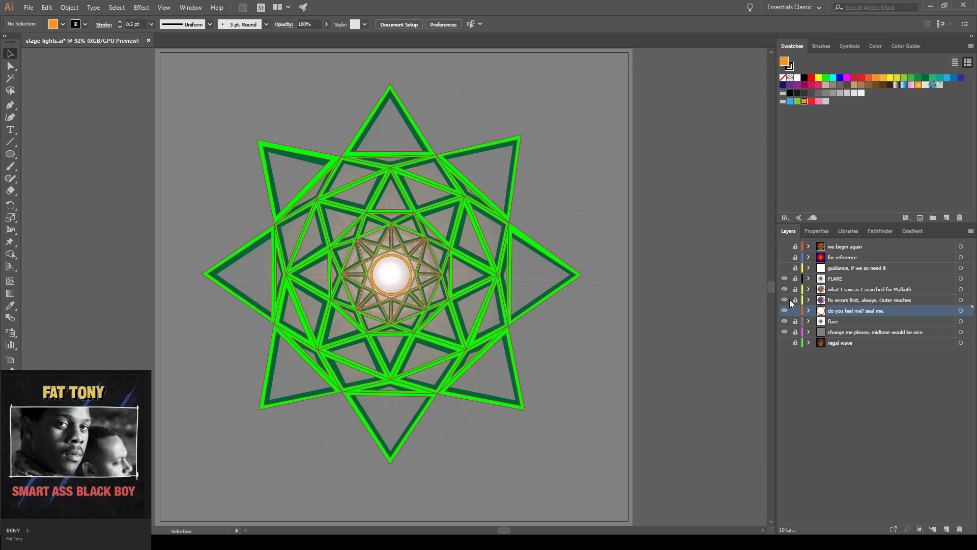
- Rename the "fix errors first, always. Outer reaches" layer to "the mindless has been fixed"
{"action": "double_click", "coordinate": [836, 299]}
{"action": "left_click", "coordinate": [836, 300]}
{"action": "left_click_drag", "start_coordinate": [915, 301], "coordinate": [683, 298]}
{"action": "type", "text": "the mindless has be"}
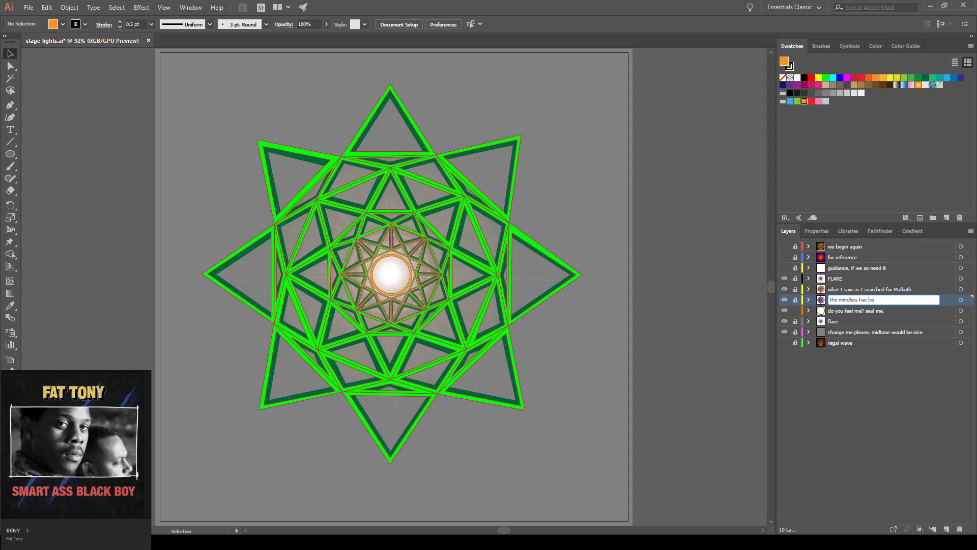
{"action": "type", "text": "en fixed"}
{"action": "key", "text": "Return"}
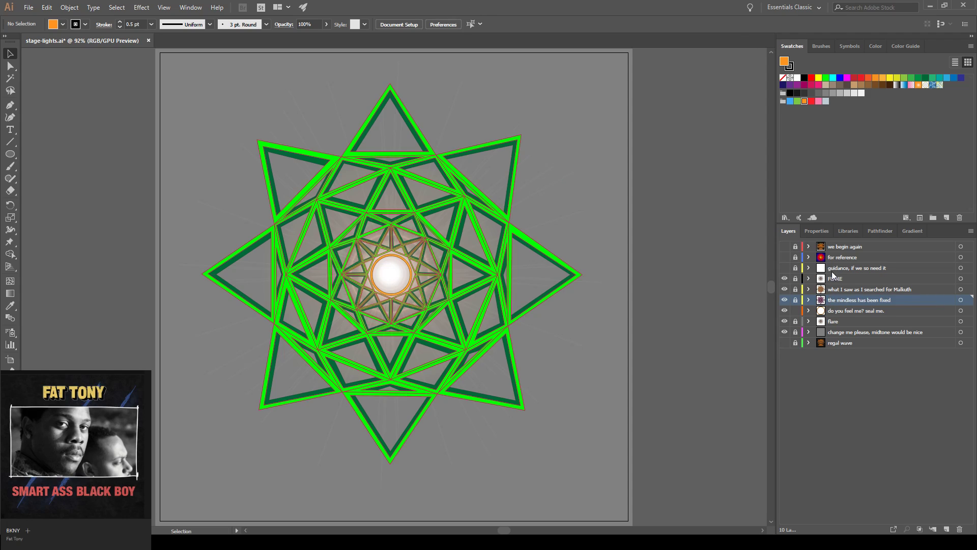
- Rename the "what I saw as I searched for Malkuth" layer to "whelp that was fun"
{"action": "double_click", "coordinate": [879, 290]}
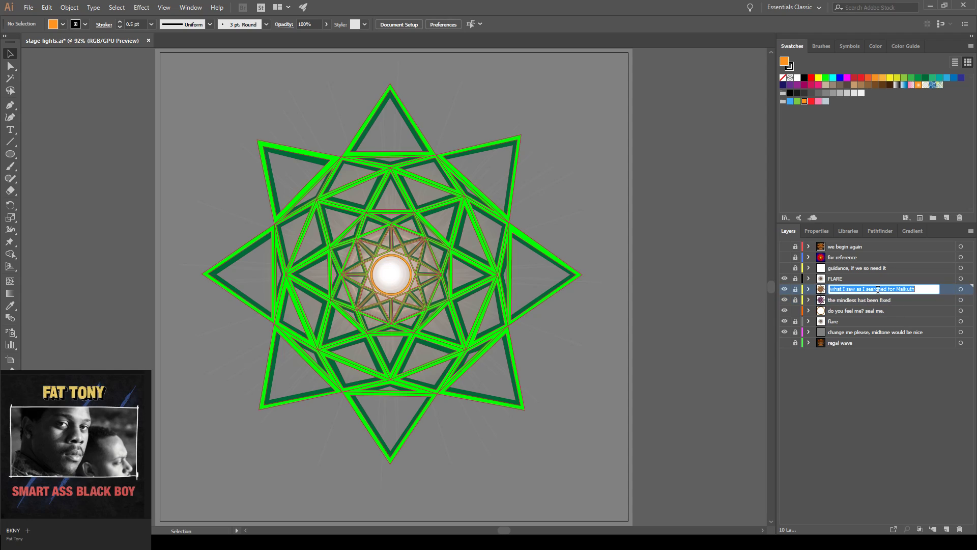
{"action": "type", "text": "we"}
{"action": "type", "text": "elp that was fun"}
{"action": "key", "text": "Return"}
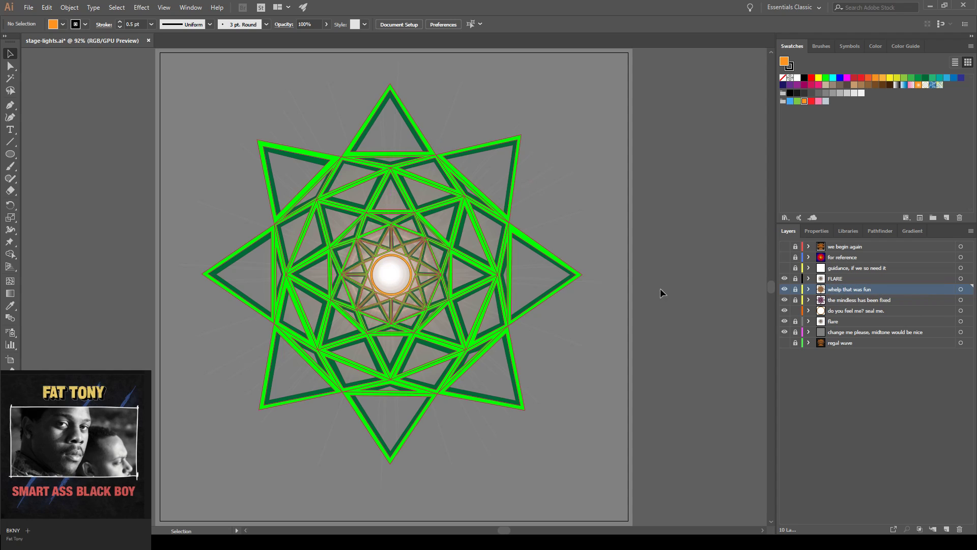
- With only the "whelp that was fun" layer unlocked among the artwork, recolour its star strips with a crimson fill and bright green stroke
{"action": "left_click", "coordinate": [796, 311]}
{"action": "left_click", "coordinate": [795, 290]}
{"action": "key", "text": "ctrl+a"}
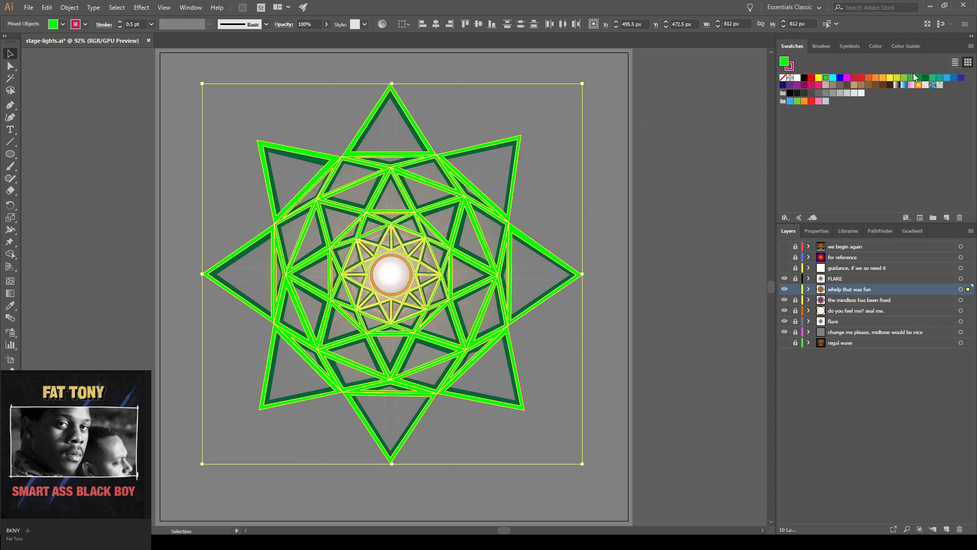
{"action": "left_click", "coordinate": [810, 86]}
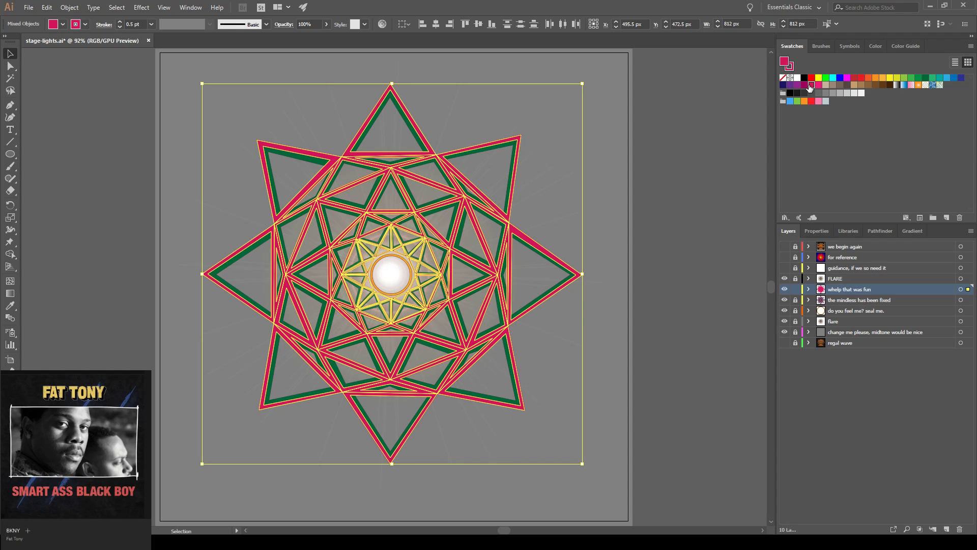
{"action": "left_click", "coordinate": [66, 75]}
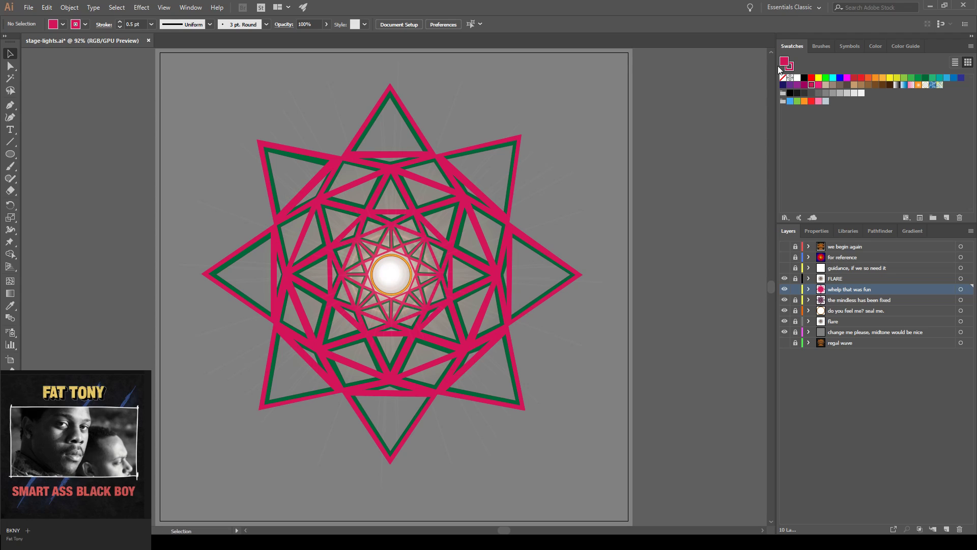
{"action": "key", "text": "ctrl+a"}
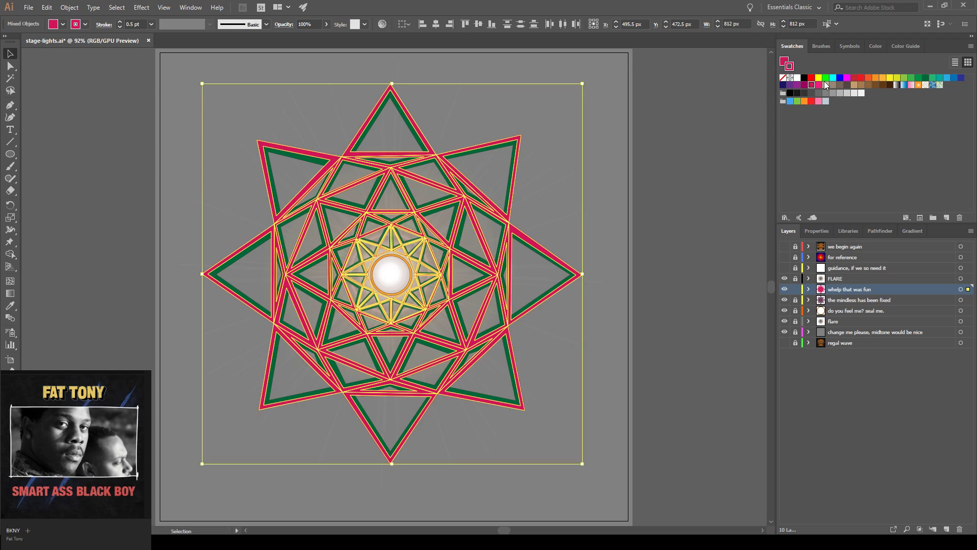
{"action": "left_click", "coordinate": [694, 106]}
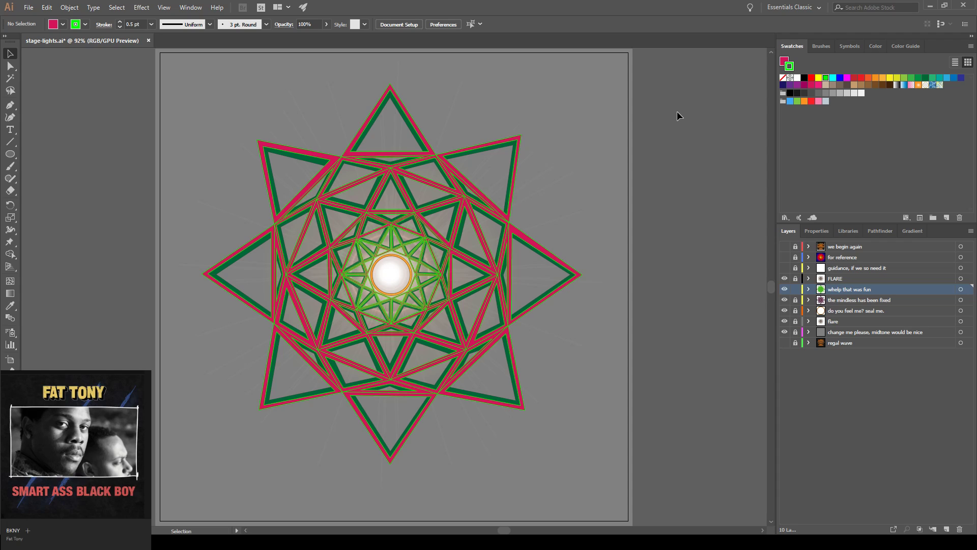
- Lock "whelp that was fun", unlock "the mindless has been fixed", and give all its shadow strips a purple fill and red stroke
{"action": "left_click", "coordinate": [796, 290]}
{"action": "left_click", "coordinate": [795, 300]}
{"action": "key", "text": "ctrl+a"}
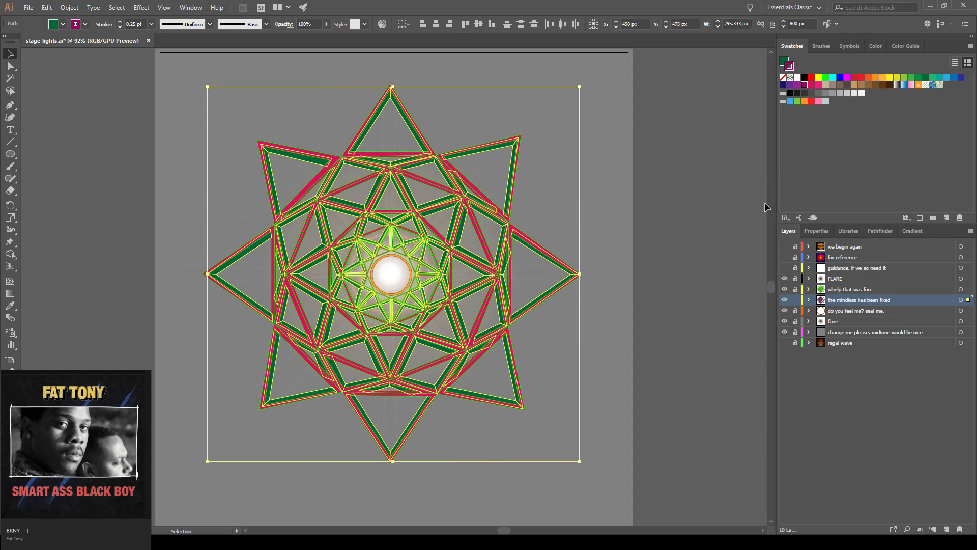
{"action": "left_click", "coordinate": [784, 60]}
{"action": "left_click", "coordinate": [790, 86]}
{"action": "left_click", "coordinate": [789, 66]}
{"action": "left_click", "coordinate": [811, 77]}
{"action": "left_click", "coordinate": [697, 150]}
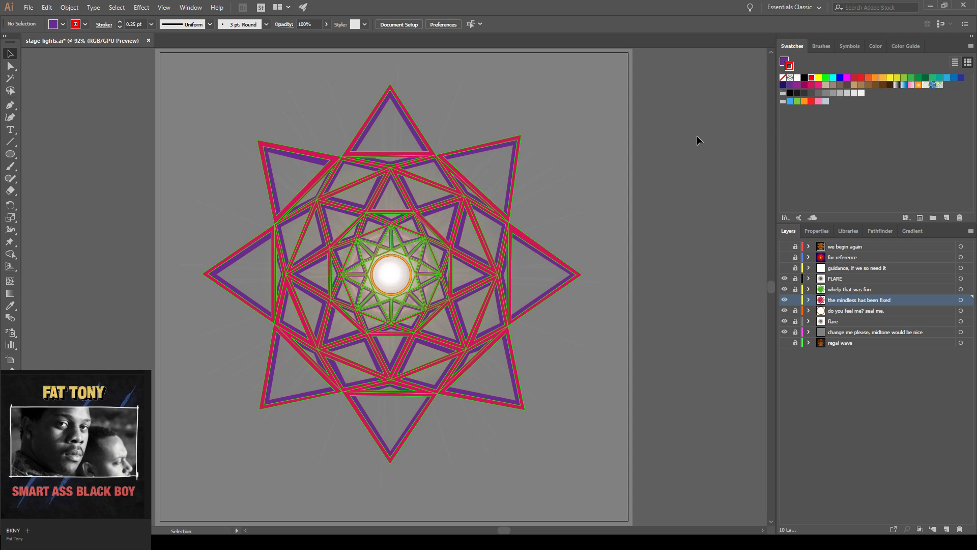
- Check the guide circles and spokes on their own with the artwork layers hidden, and restore the artwork's visibility
{"action": "left_click", "coordinate": [785, 317]}
{"action": "left_click", "coordinate": [786, 270]}
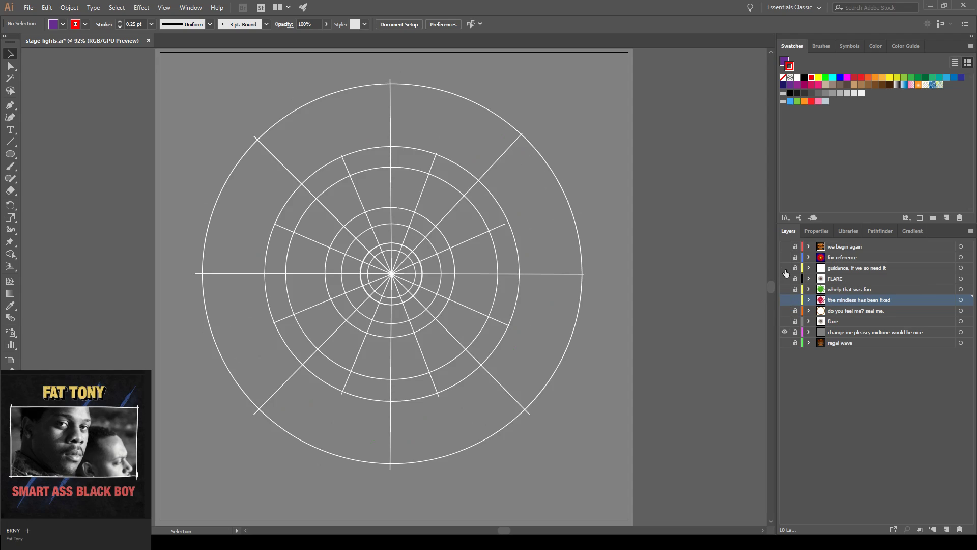
{"action": "left_click", "coordinate": [786, 270]}
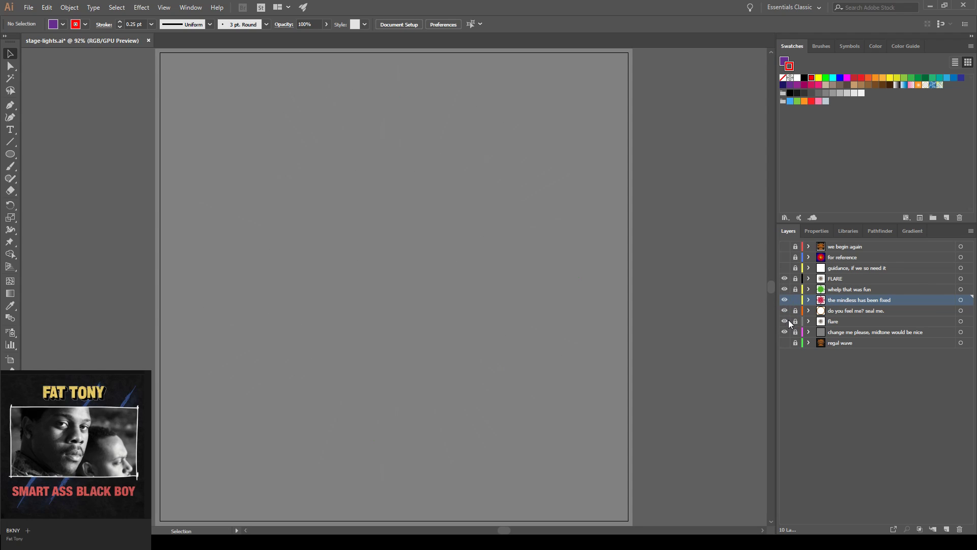
{"action": "left_click", "coordinate": [786, 321]}
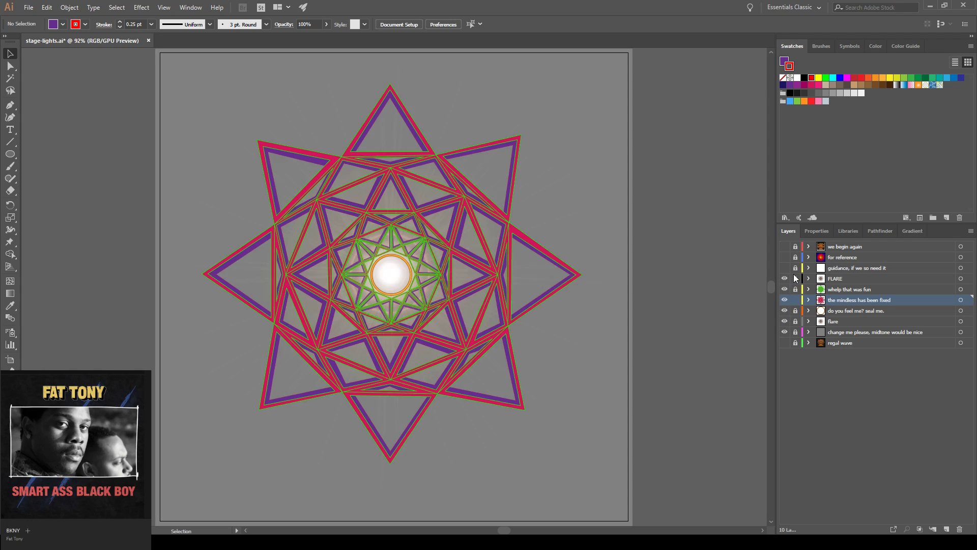
- Unlock the layers from "FLARE" down to "flare" and move the whole glyph to about X 511.9, Y 538.5 px
{"action": "left_click_drag", "start_coordinate": [796, 279], "coordinate": [796, 319]}
{"action": "key", "text": "ctrl+a"}
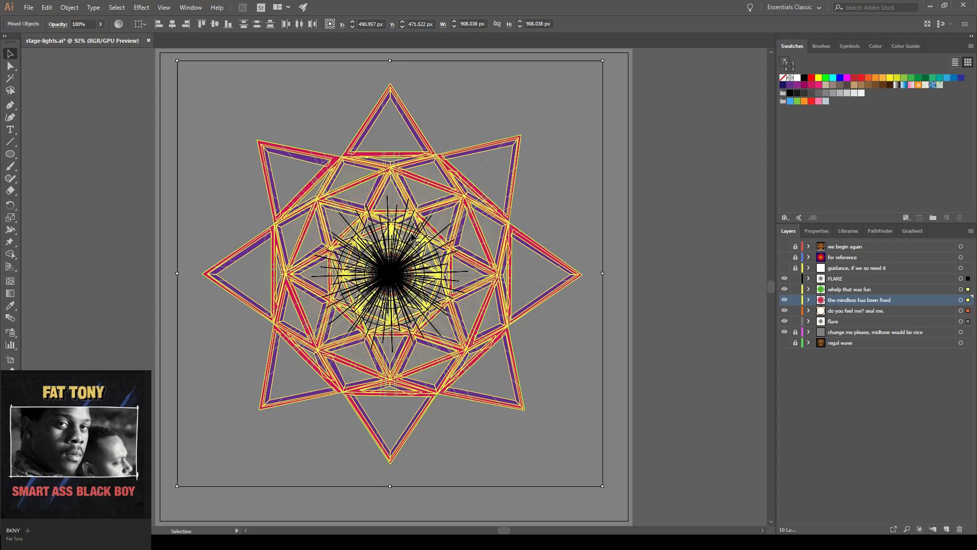
{"action": "key", "text": "a"}
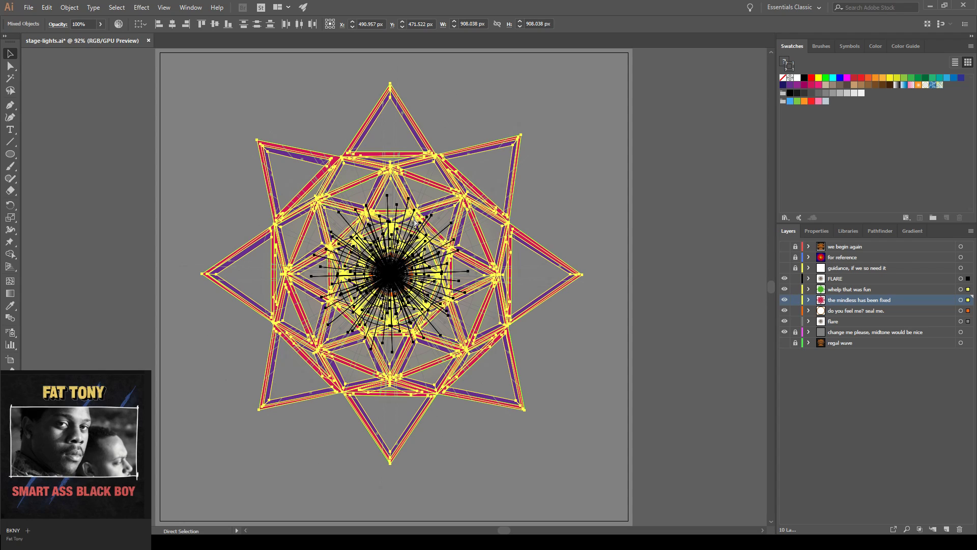
{"action": "key", "text": "v"}
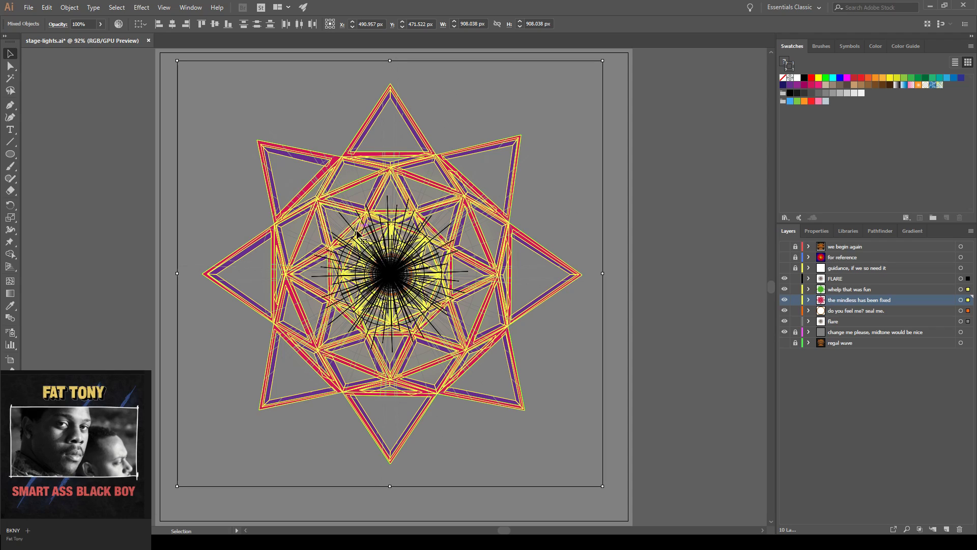
{"action": "left_click_drag", "start_coordinate": [390, 279], "coordinate": [401, 310]}
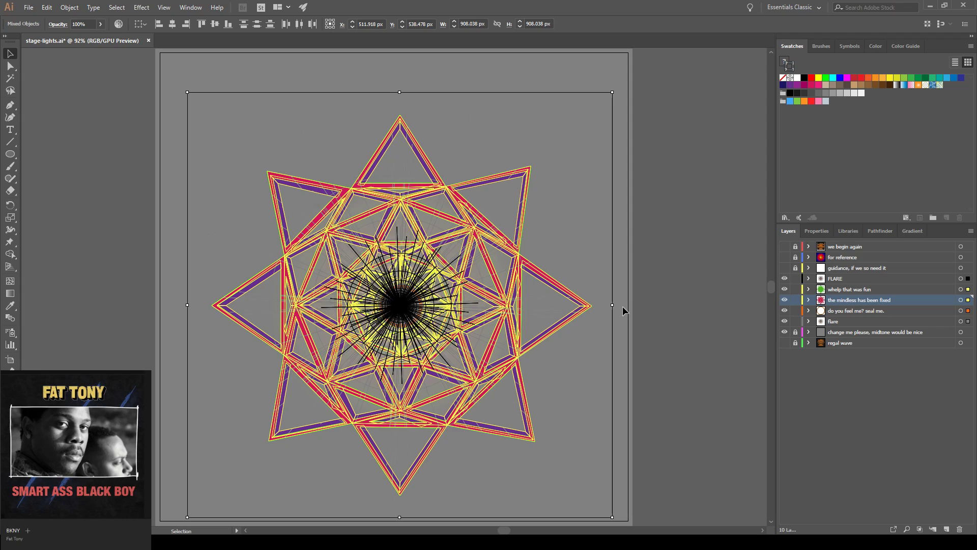
{"action": "left_click", "coordinate": [673, 260]}
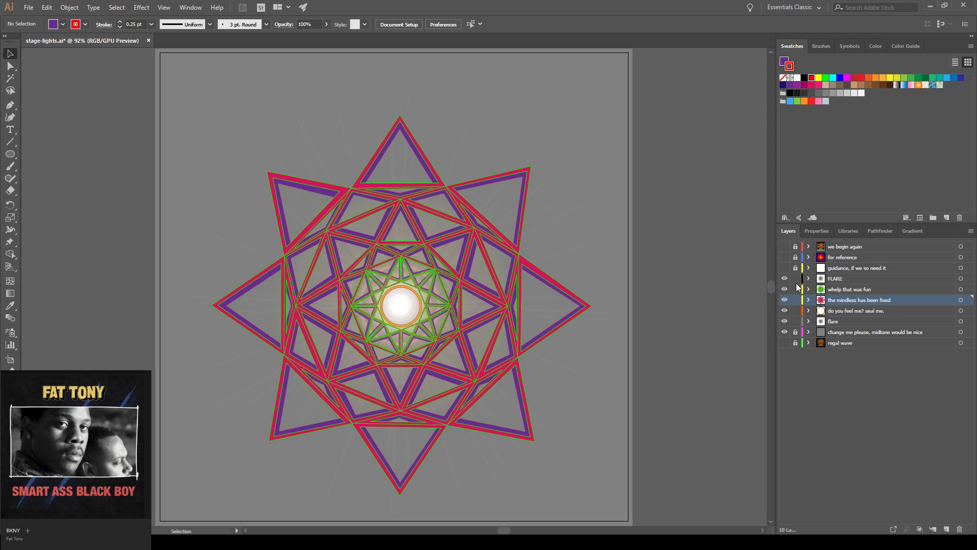
- Relock the artwork layers except "whelp that was fun" and change the stroke of all its star strips to yellow
{"action": "left_click_drag", "start_coordinate": [796, 279], "coordinate": [797, 310]}
{"action": "left_click", "coordinate": [796, 289]}
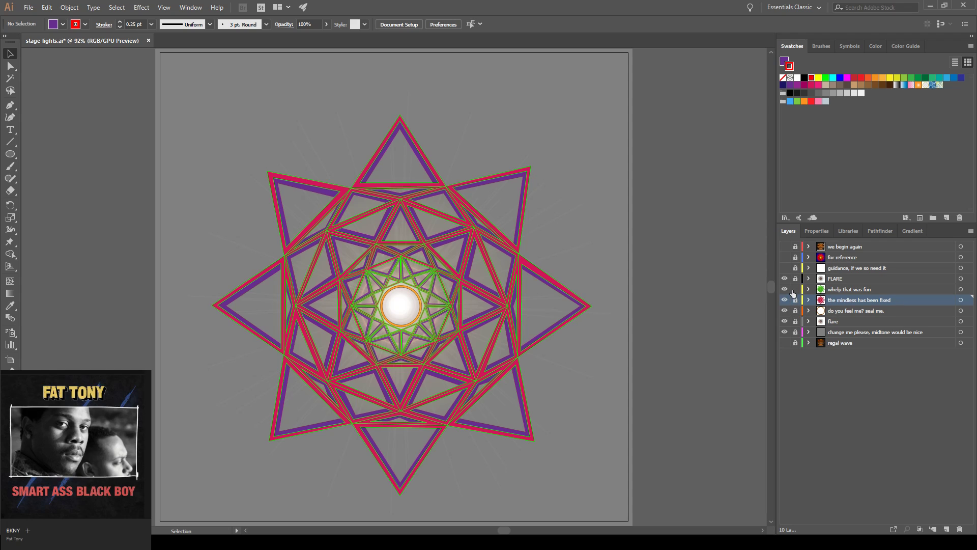
{"action": "left_click", "coordinate": [847, 291], "text": "alt"}
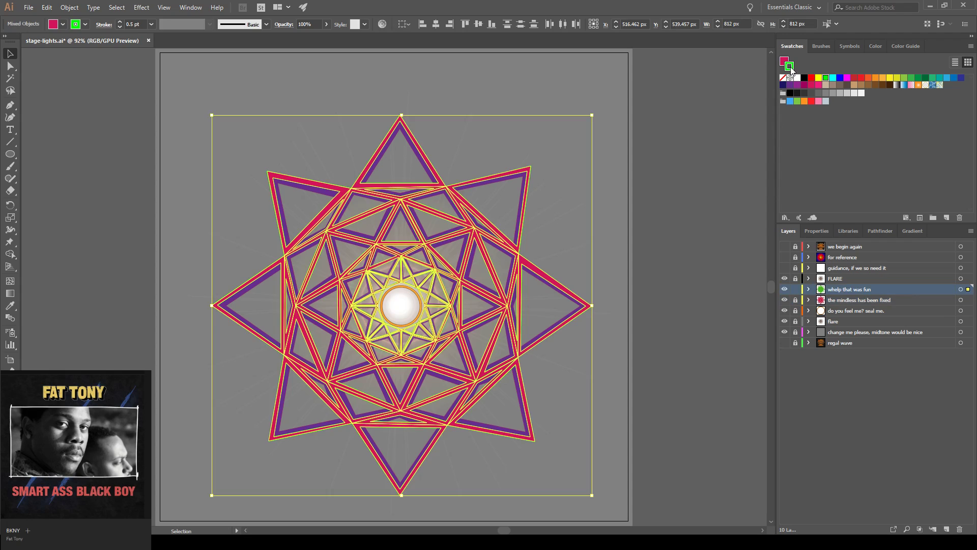
{"action": "left_click", "coordinate": [818, 78]}
{"action": "left_click", "coordinate": [698, 159]}
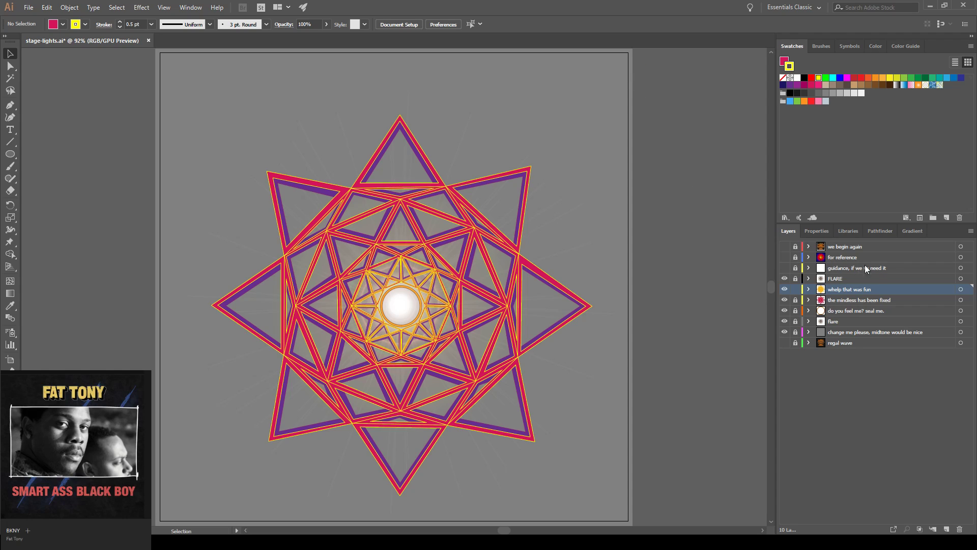
- Unlock the "change me please, midtone would be nice" layer, try several greys on its background square, and settle on R=77 G=77 B=77
{"action": "left_click", "coordinate": [796, 332]}
{"action": "left_click", "coordinate": [850, 329]}
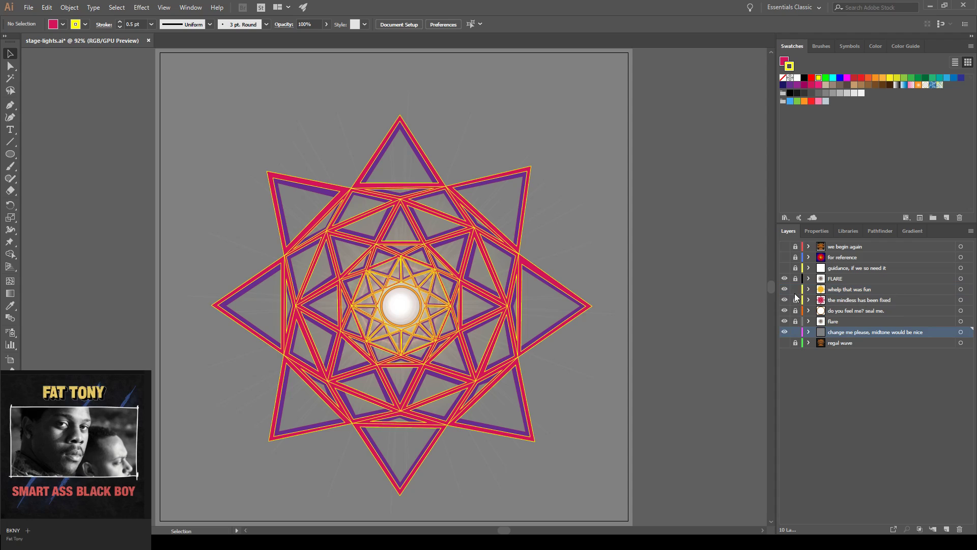
{"action": "left_click", "coordinate": [847, 92]}
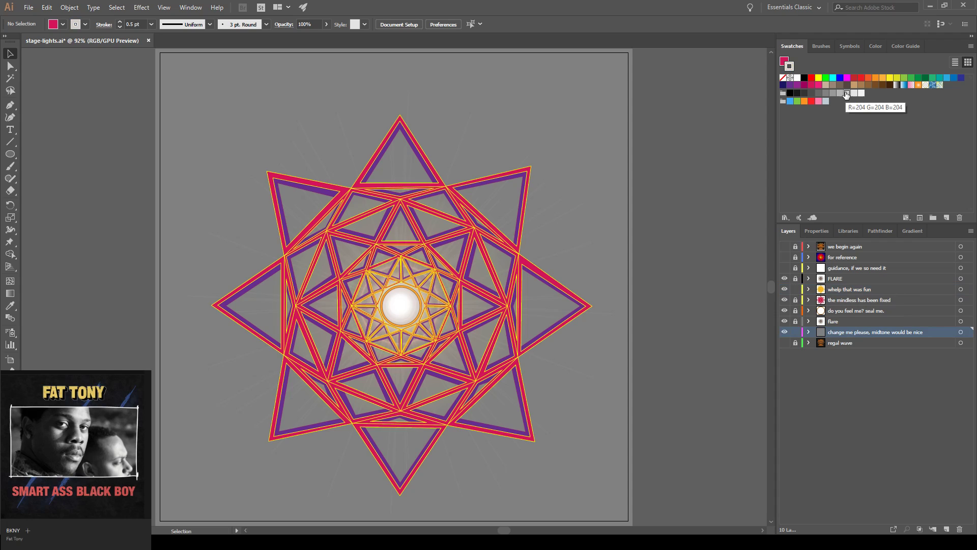
{"action": "left_click", "coordinate": [783, 78]}
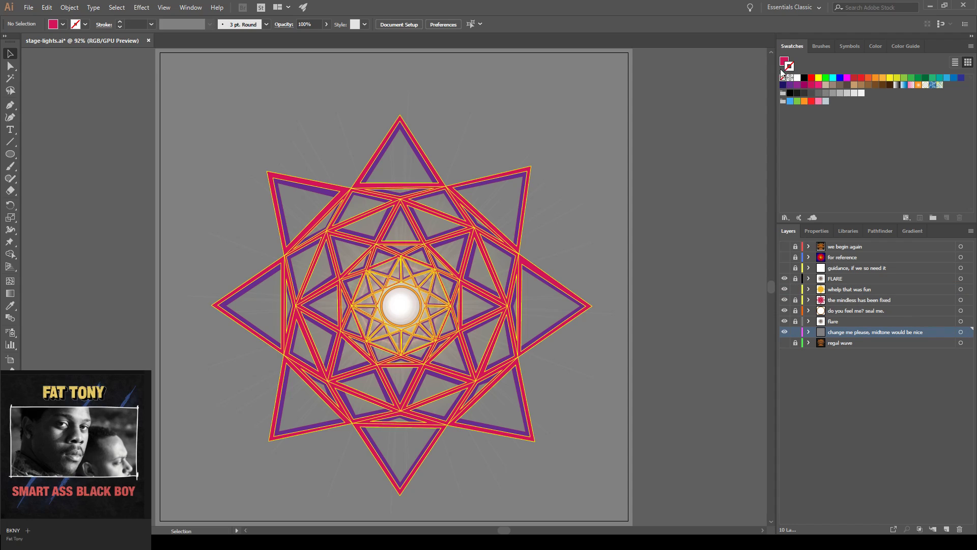
{"action": "left_click", "coordinate": [566, 198]}
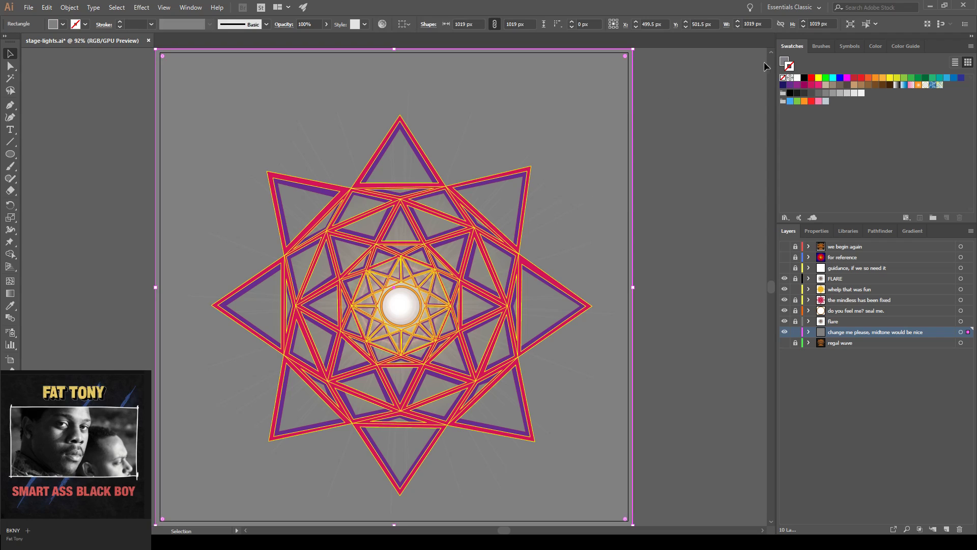
{"action": "left_click", "coordinate": [783, 60]}
{"action": "left_click", "coordinate": [840, 93]}
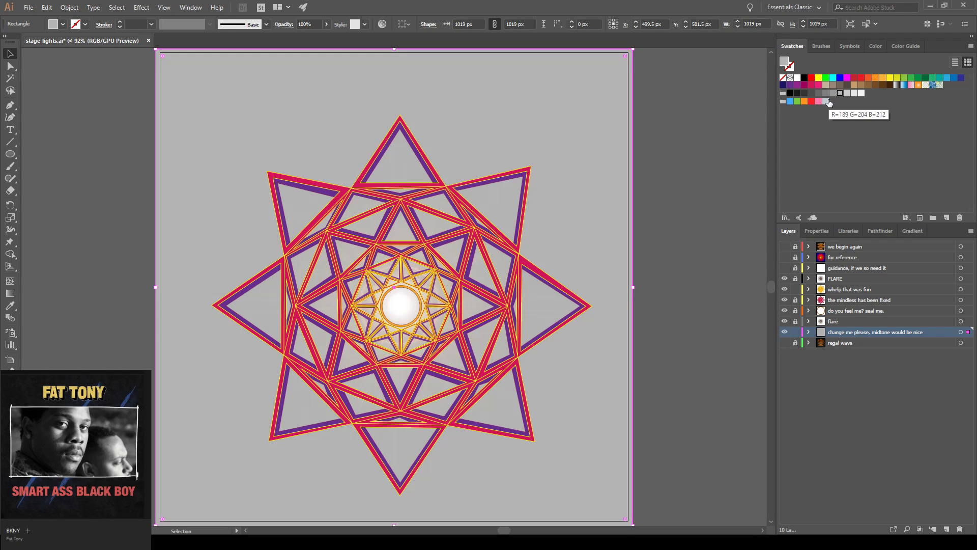
{"action": "left_click", "coordinate": [805, 94]}
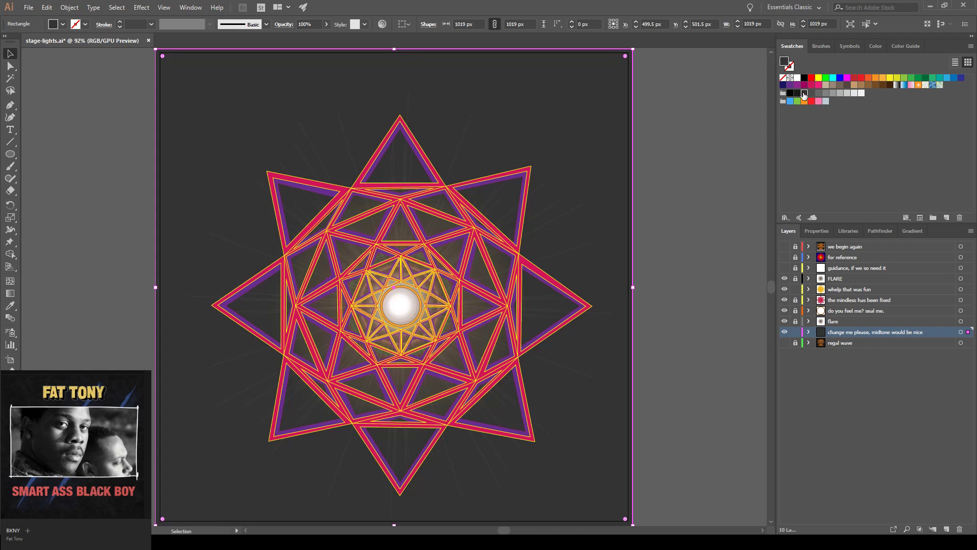
{"action": "left_click", "coordinate": [818, 93]}
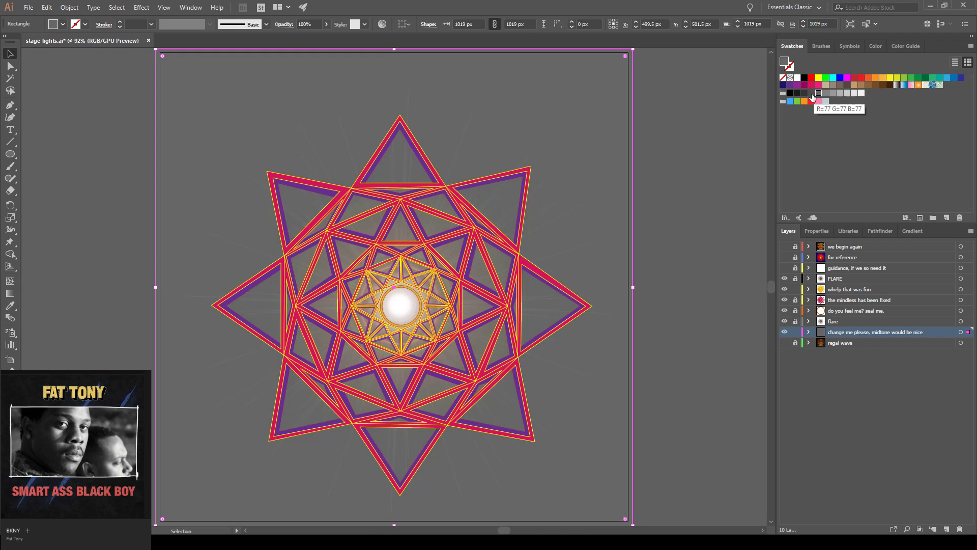
{"action": "left_click", "coordinate": [811, 94]}
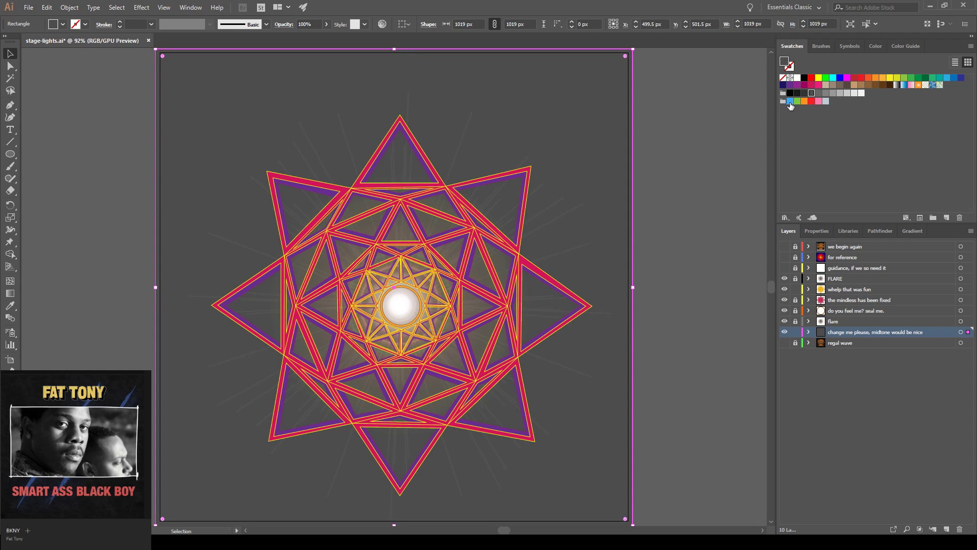
- Lock the background layer, unlock "the mindless has been fixed" and, after trying red, fill all its shadow strips with dark magenta
{"action": "left_click", "coordinate": [795, 299]}
{"action": "left_click", "coordinate": [796, 332]}
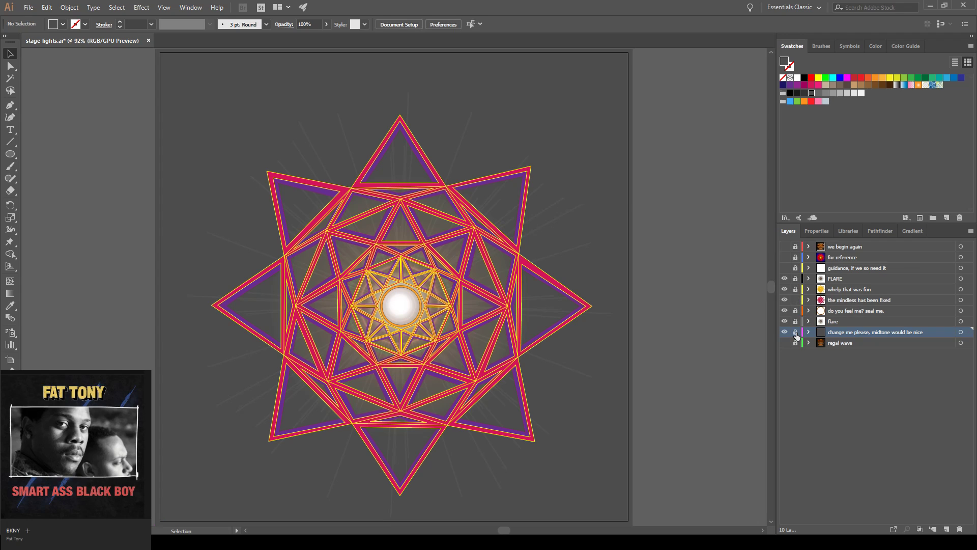
{"action": "key", "text": "ctrl+a"}
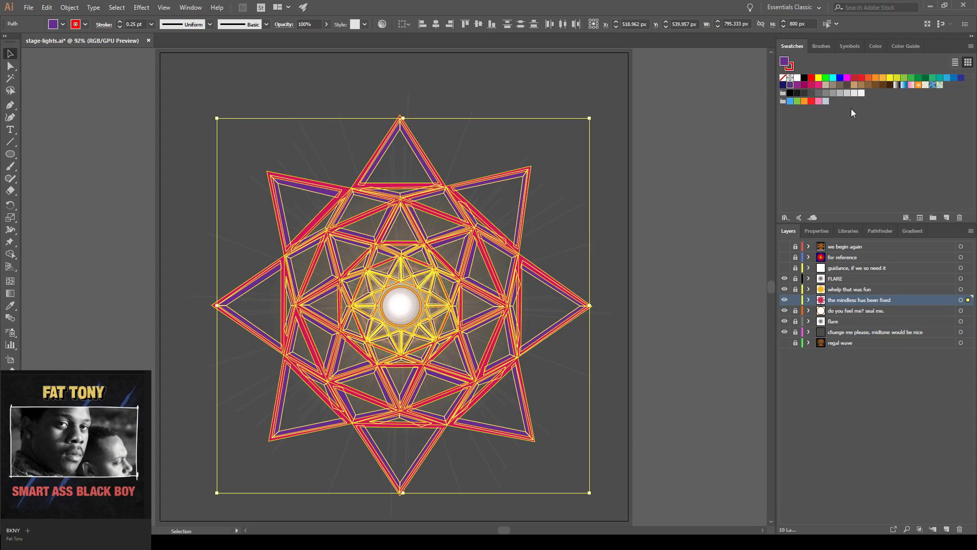
{"action": "left_click", "coordinate": [855, 78]}
{"action": "left_click", "coordinate": [743, 179]}
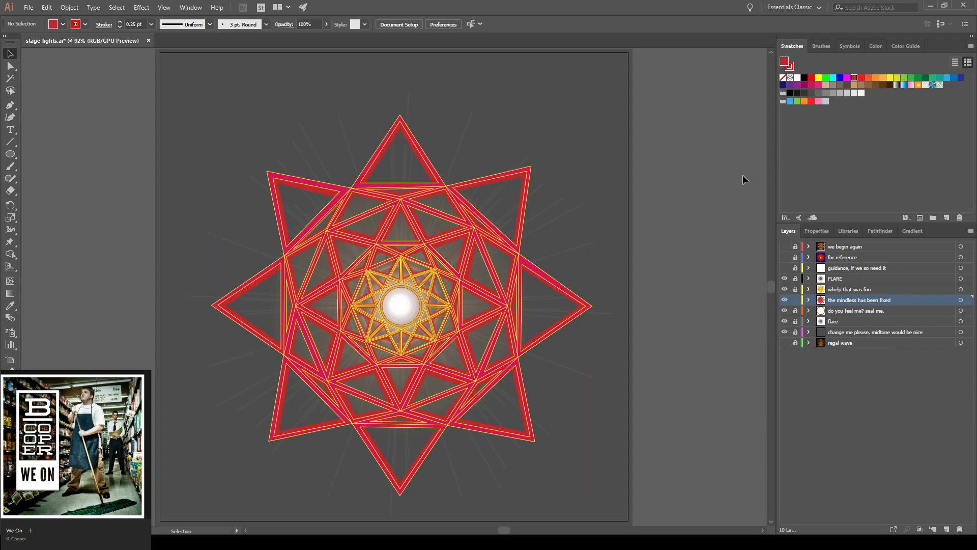
{"action": "key", "text": "ctrl+a"}
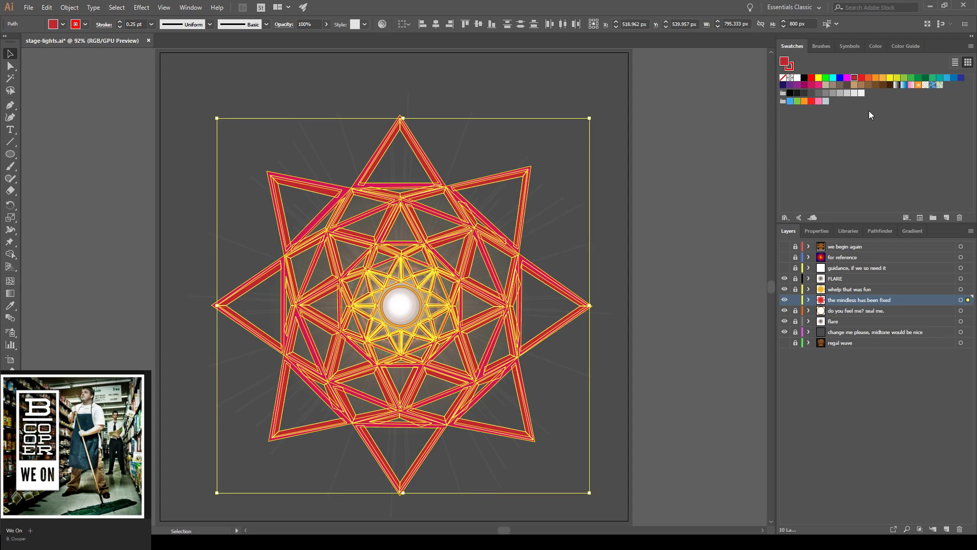
{"action": "left_click", "coordinate": [805, 85]}
{"action": "left_click", "coordinate": [704, 143]}
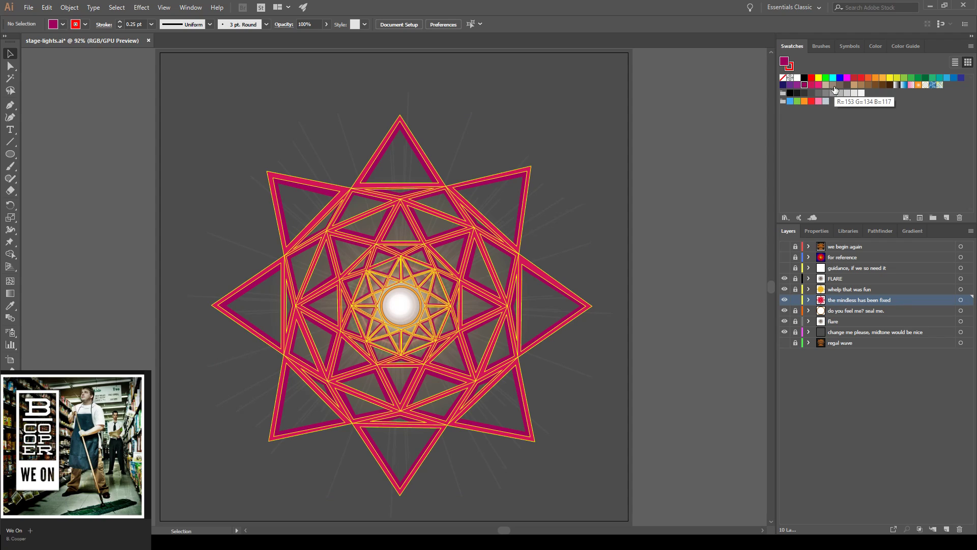
- Change the stroke colour of all shadow strips on "the mindless has been fixed" to black
{"action": "left_click", "coordinate": [789, 66]}
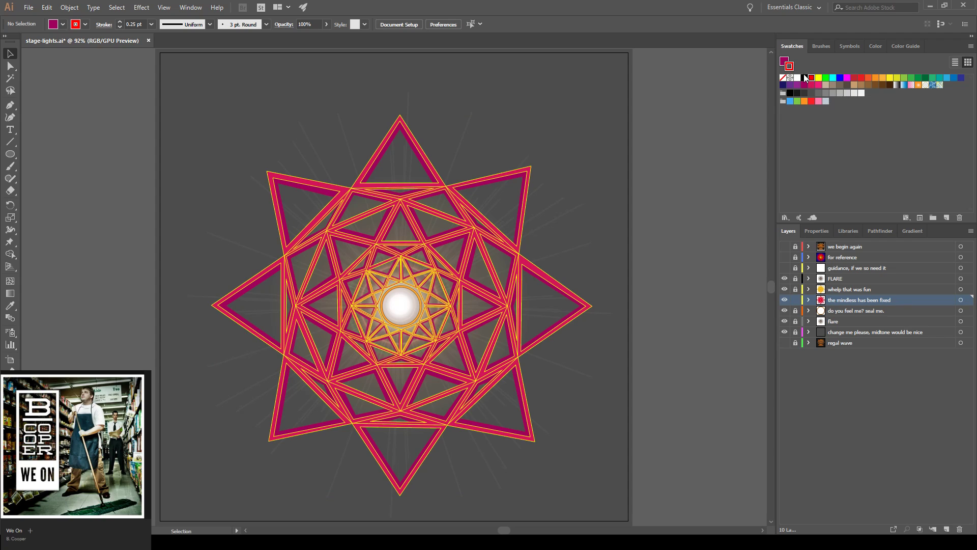
{"action": "key", "text": "ctrl+a"}
{"action": "left_click", "coordinate": [805, 78]}
{"action": "left_click", "coordinate": [701, 89]}
- Try a 1 pt stroke on all the shadow strips, and settle on a stroke weight of 2 pt
{"action": "left_click", "coordinate": [152, 24]}
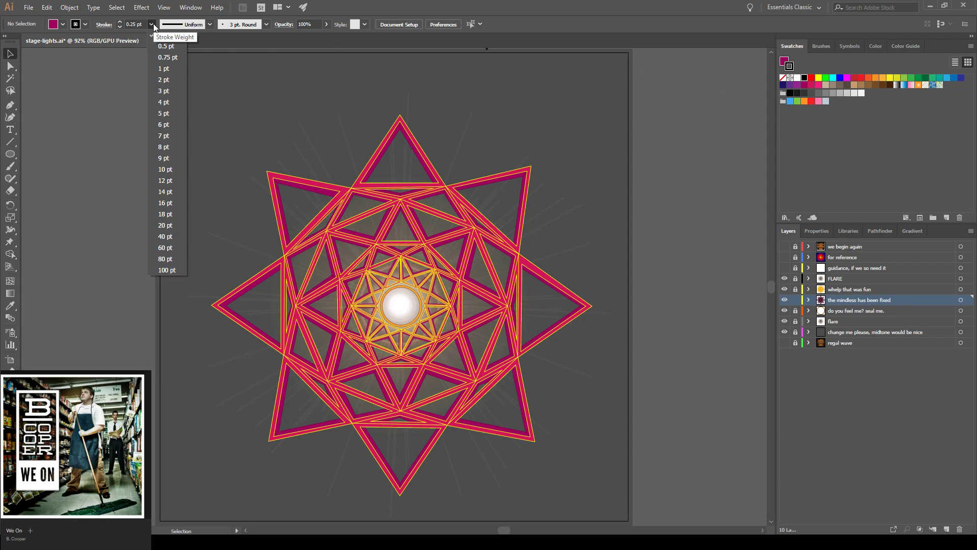
{"action": "key", "text": "Escape"}
{"action": "key", "text": "ctrl+a"}
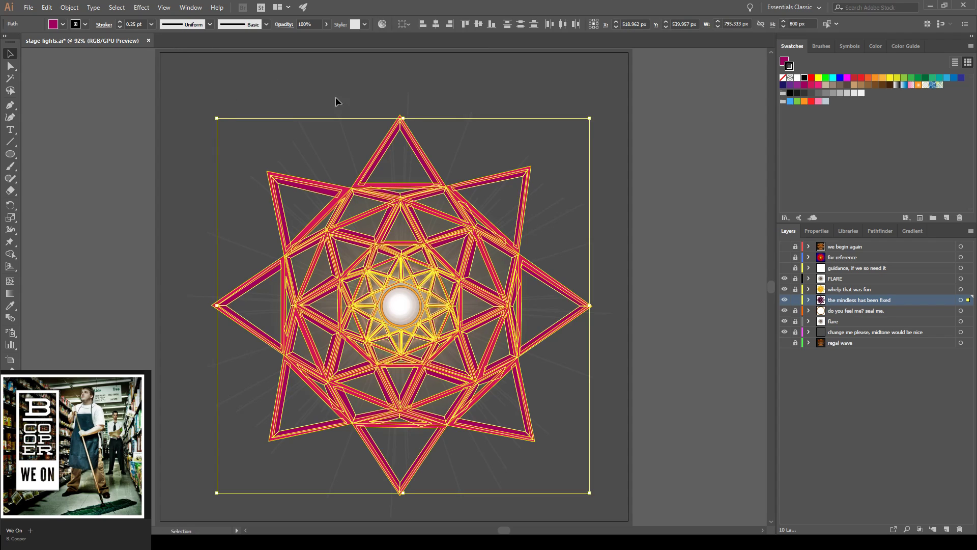
{"action": "left_click", "coordinate": [152, 25]}
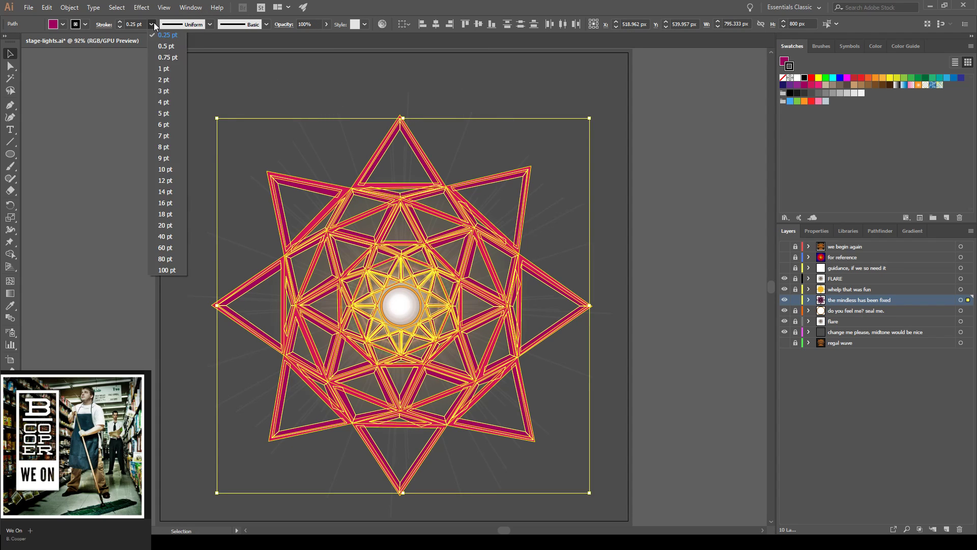
{"action": "left_click", "coordinate": [161, 72]}
{"action": "left_click", "coordinate": [231, 82]}
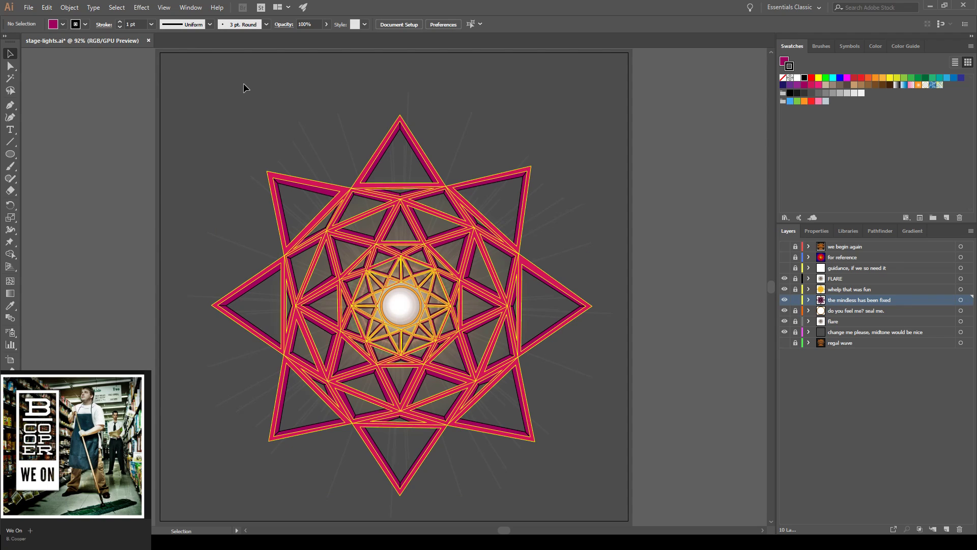
{"action": "key", "text": "ctrl+a"}
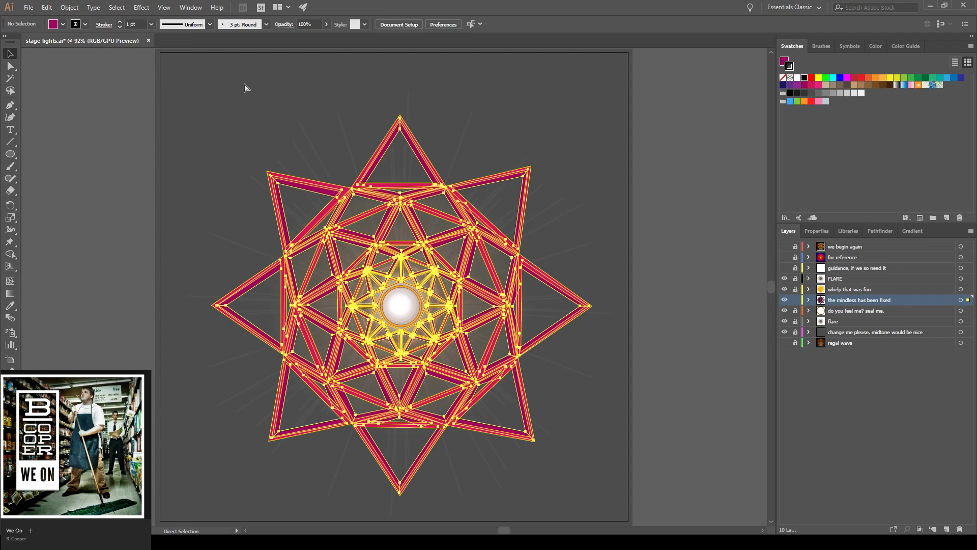
{"action": "left_click", "coordinate": [151, 24]}
{"action": "left_click", "coordinate": [162, 80]}
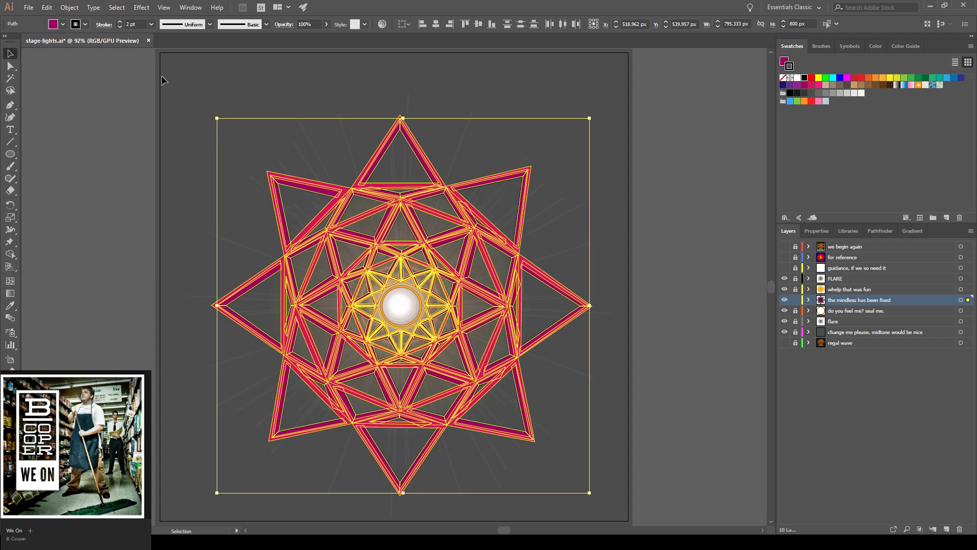
{"action": "left_click", "coordinate": [243, 91]}
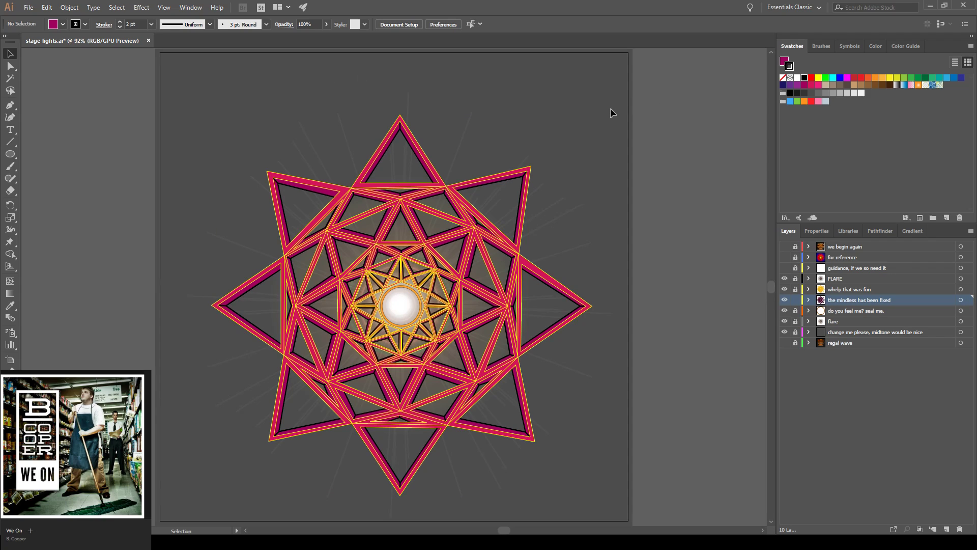
- Hide the "flare" layer and toggle "FLARE" on and off to compare the glyph with and without its glow
{"action": "left_click", "coordinate": [796, 322]}
{"action": "left_click", "coordinate": [784, 321]}
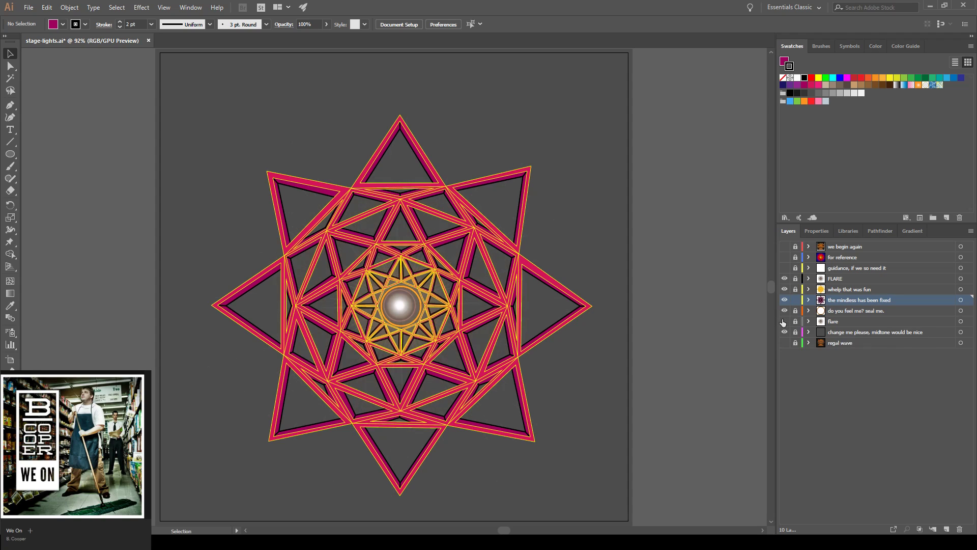
{"action": "left_click", "coordinate": [785, 278]}
{"action": "left_click", "coordinate": [784, 279]}
{"action": "left_click", "coordinate": [785, 279]}
{"action": "left_click", "coordinate": [785, 278]}
{"action": "left_click", "coordinate": [785, 279]}
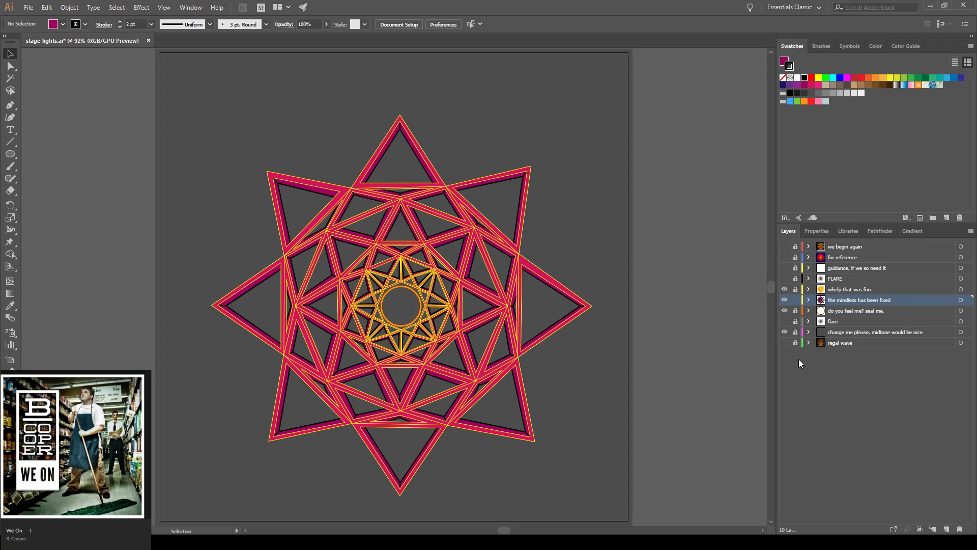
- Delete the "FLARE" and "flare" layers
{"action": "left_click", "coordinate": [849, 280]}
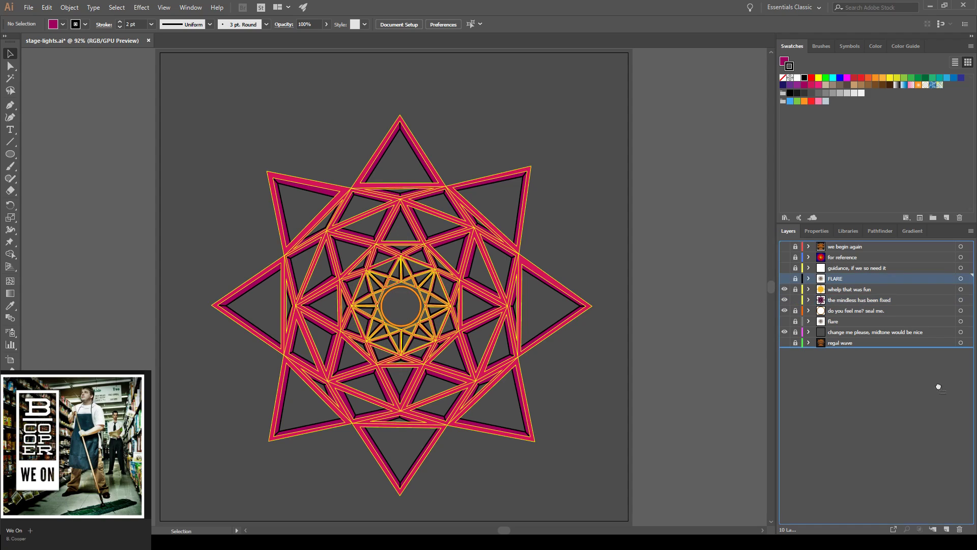
{"action": "left_click", "coordinate": [962, 529]}
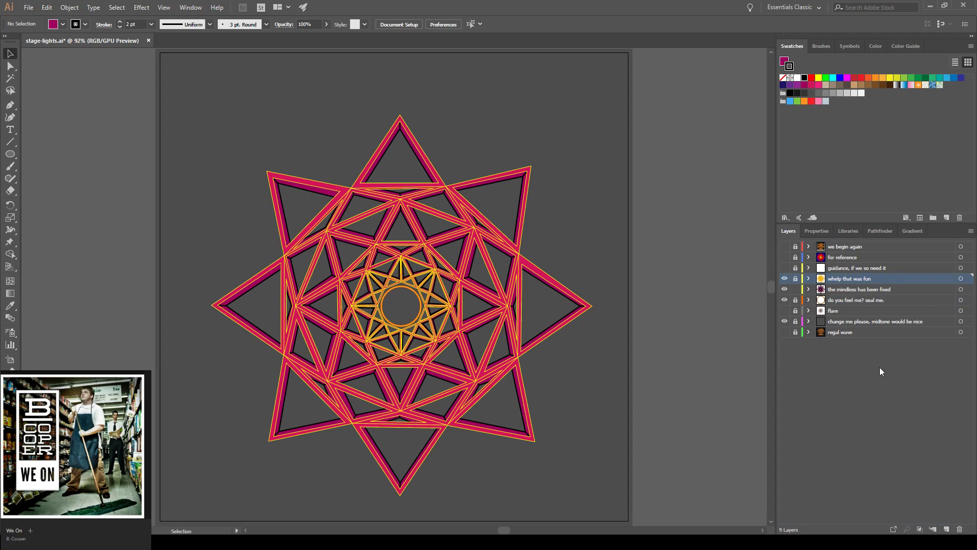
{"action": "left_click", "coordinate": [837, 312]}
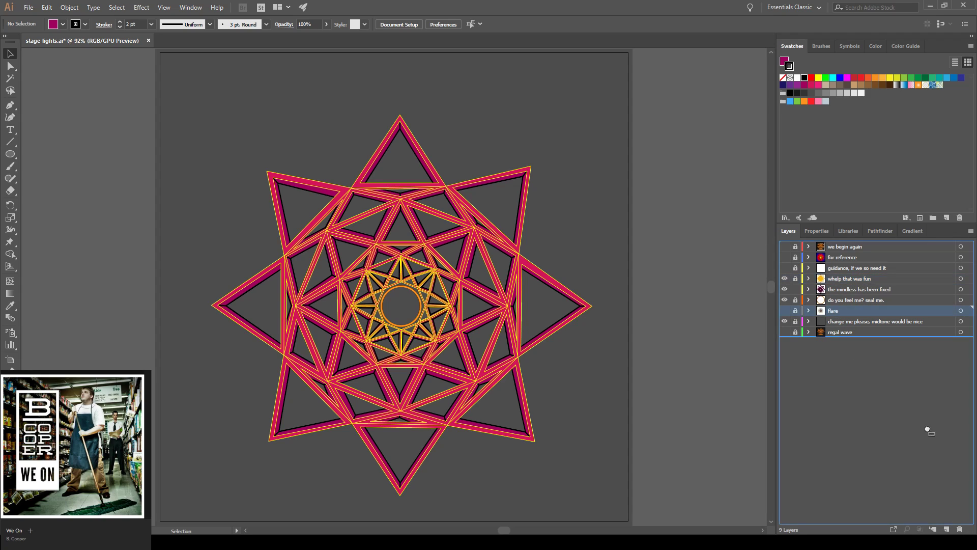
{"action": "left_click", "coordinate": [959, 530]}
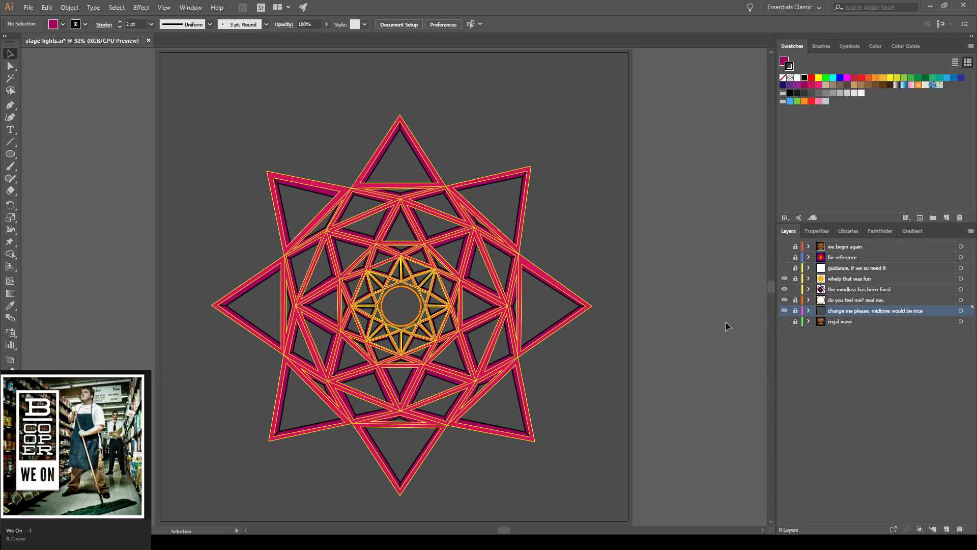
- Add a layer directly above the background layer and name it "I feel you fam. GO GO GREATER SEAL"
{"action": "left_click", "coordinate": [935, 530]}
{"action": "double_click", "coordinate": [842, 312]}
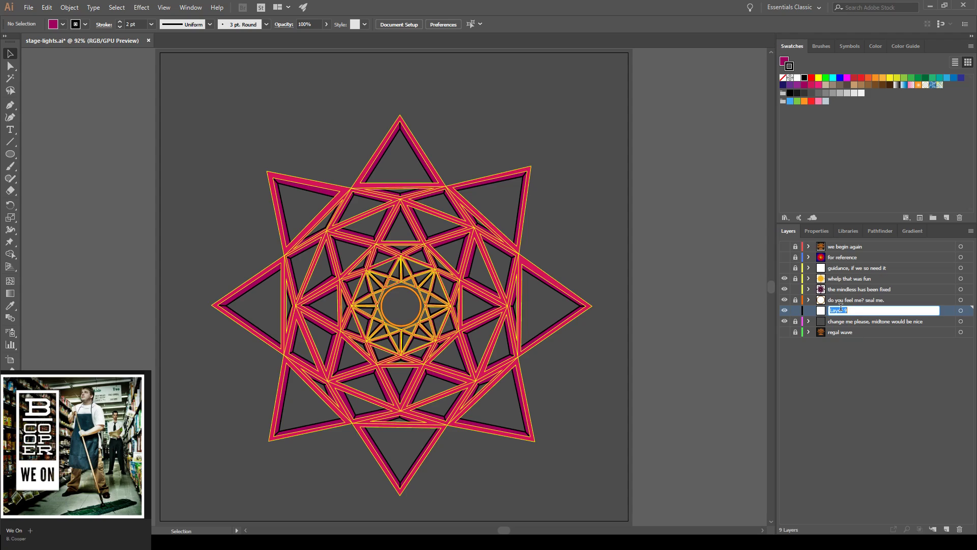
{"action": "type", "text": "I feel you fam. GO GO GREATER SEAL"}
{"action": "key", "text": "Return"}
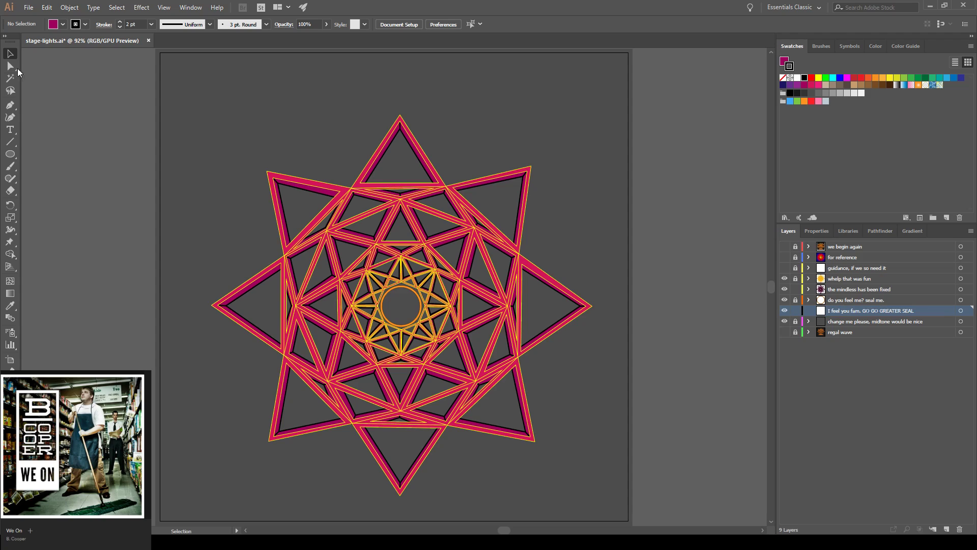
- Draw a circle about 849 px across around the star, with no fill and a 1 pt black stroke
{"action": "left_click", "coordinate": [10, 153]}
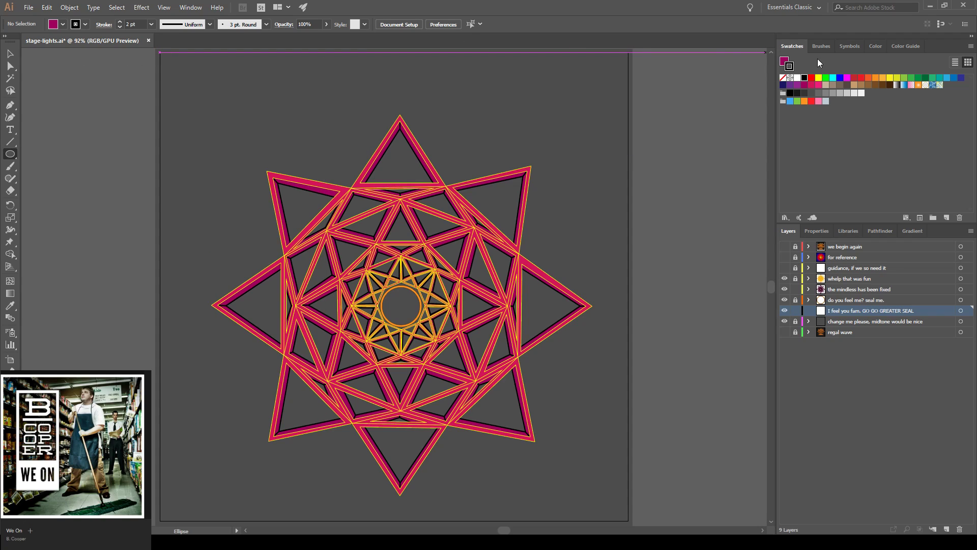
{"action": "left_click", "coordinate": [783, 77]}
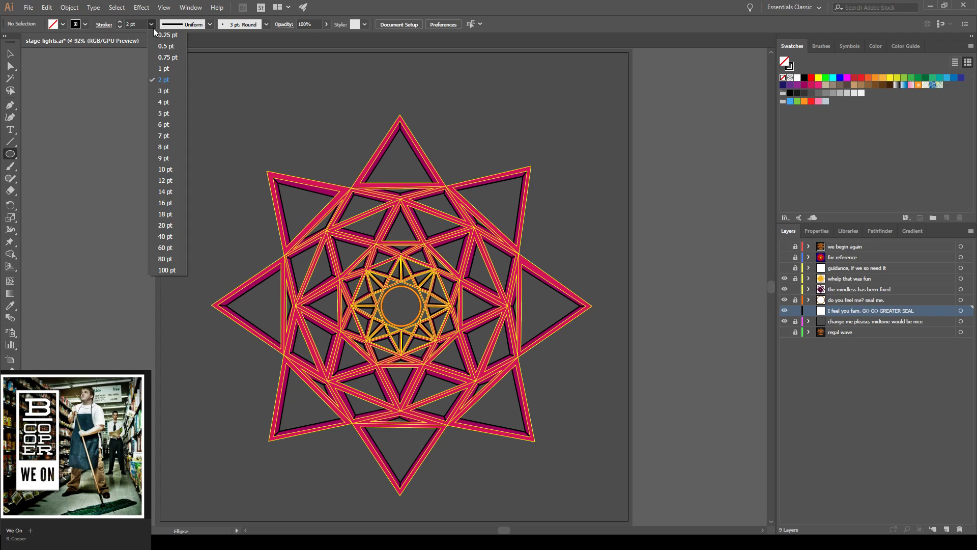
{"action": "left_click", "coordinate": [163, 68]}
{"action": "mouse_move", "coordinate": [189, 96]}
{"action": "left_mouse_down"}
{"action": "mouse_move", "coordinate": [609, 384]}
{"action": "mouse_move", "coordinate": [586, 364]}
{"action": "left_mouse_up"}
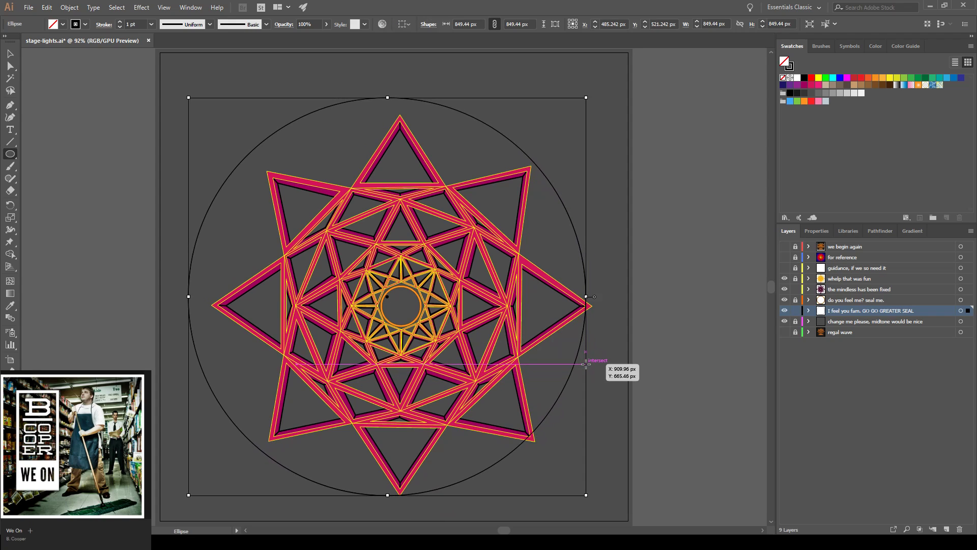
- Centre the circle on the star at about X 516.1, Y 539.5 px
{"action": "key", "text": "v"}
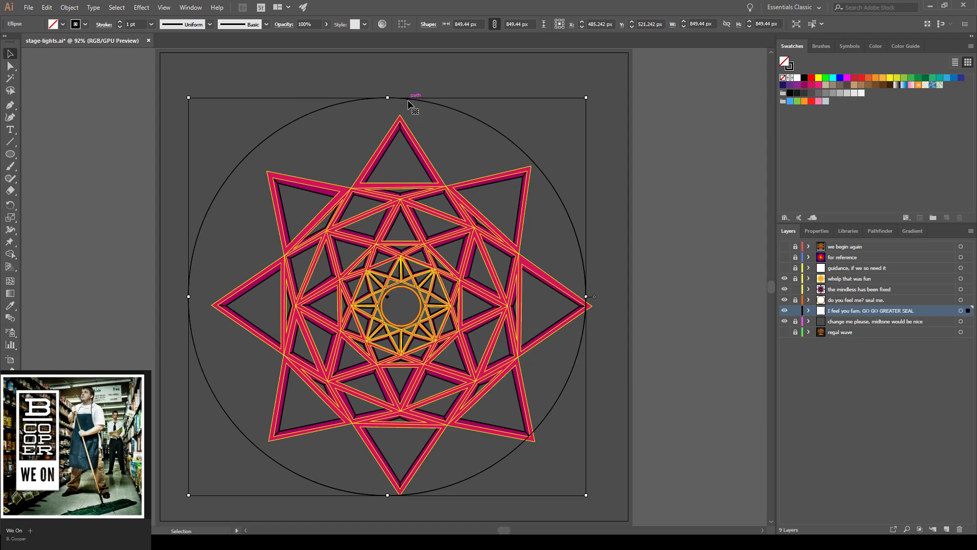
{"action": "left_click_drag", "start_coordinate": [407, 102], "coordinate": [422, 109]}
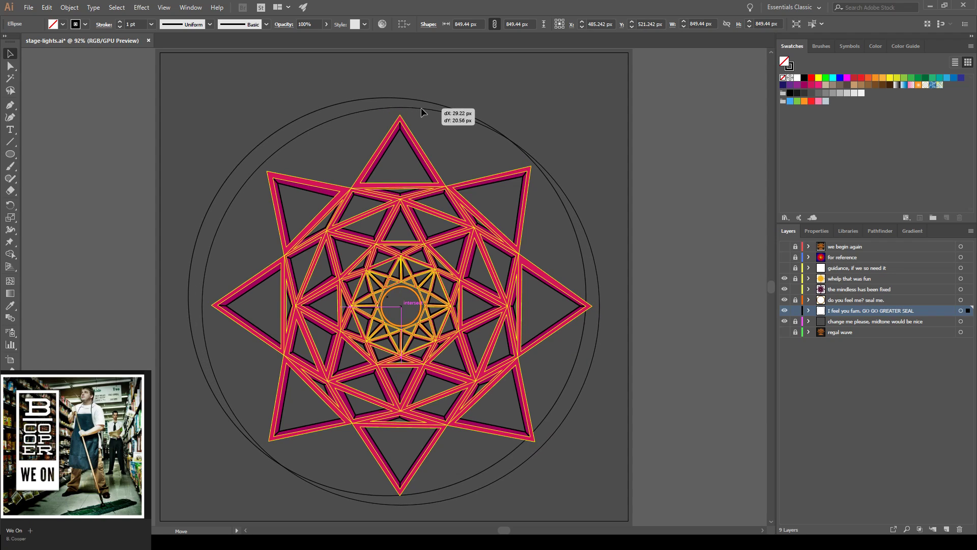
{"action": "left_click_drag", "start_coordinate": [420, 108], "coordinate": [419, 106]}
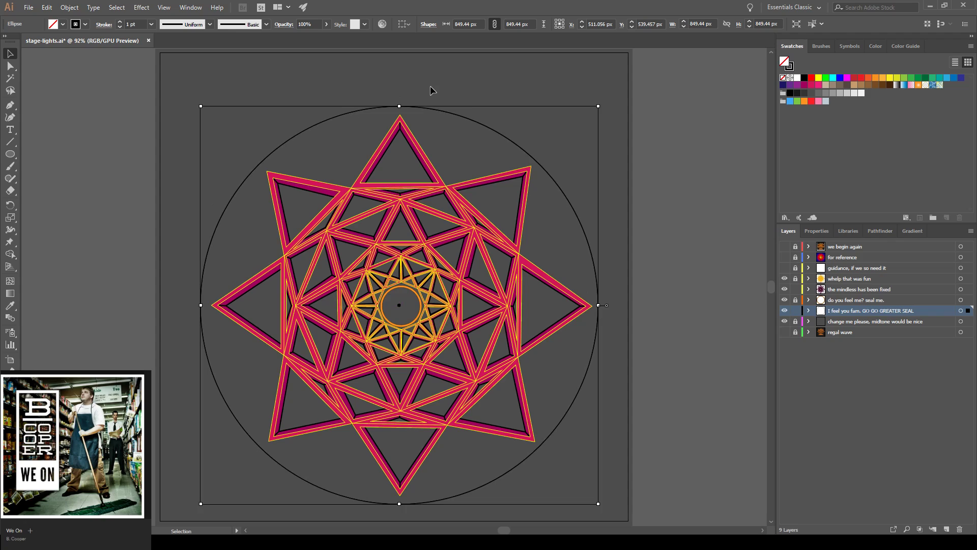
{"action": "left_click", "coordinate": [459, 93]}
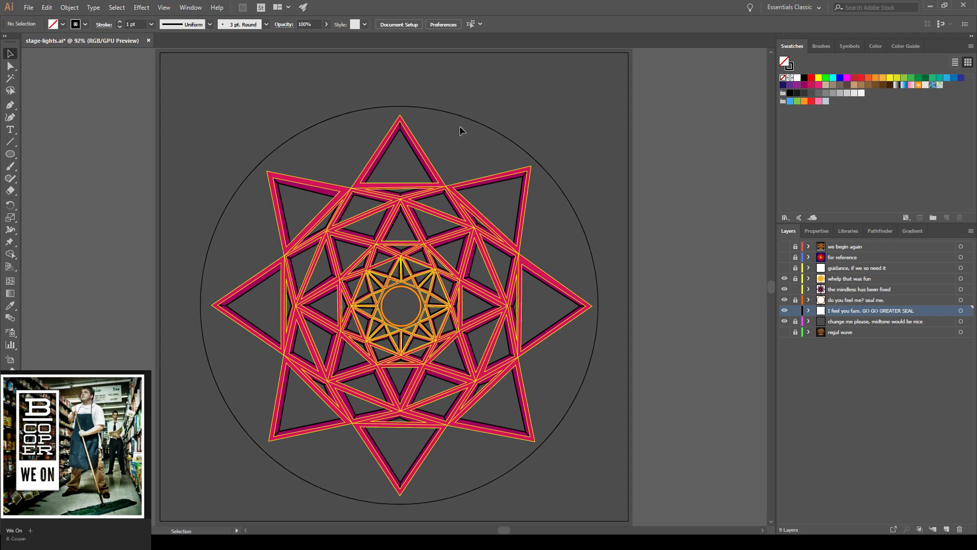
{"action": "left_click", "coordinate": [526, 156]}
{"action": "key", "text": "Right"}
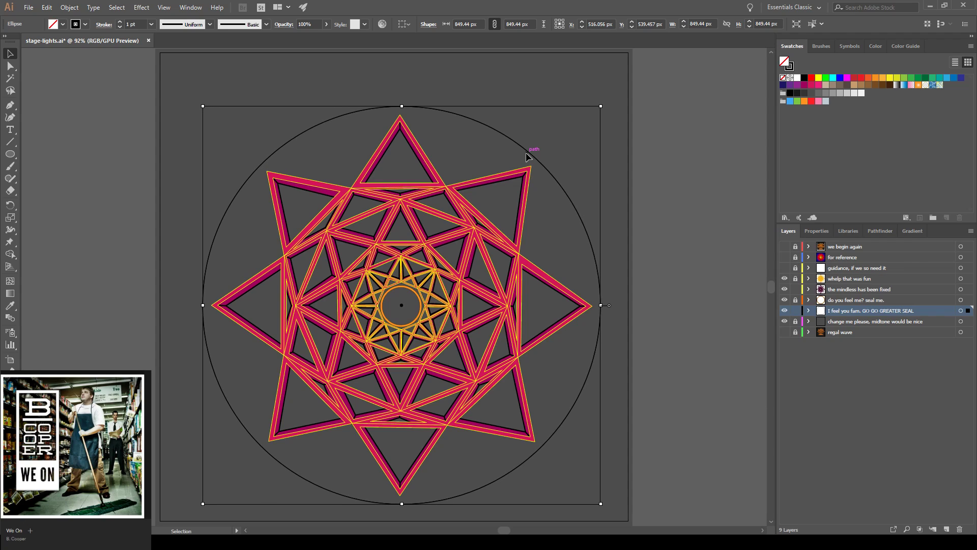
{"action": "left_click", "coordinate": [379, 68]}
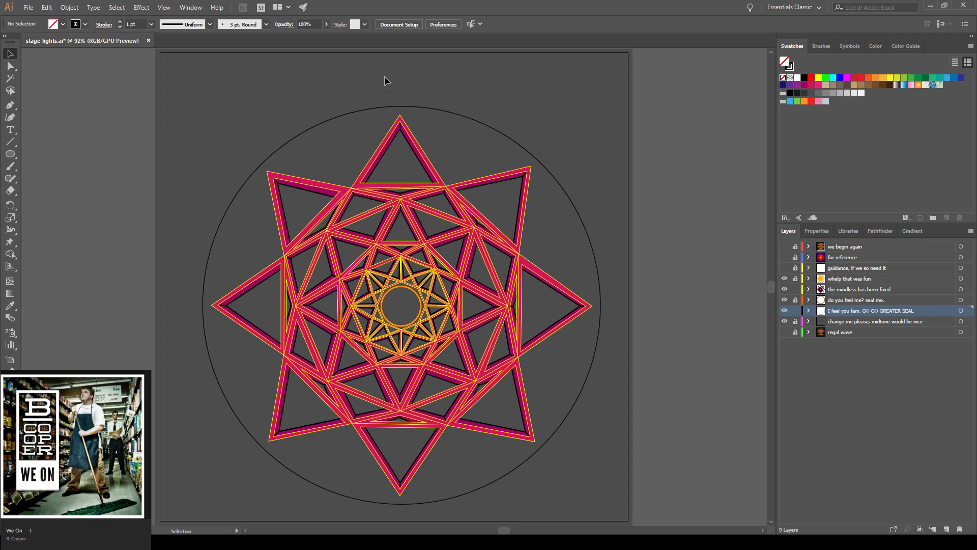
- Try a larger outer circle about 929 px across with a 3 pt stroke, and remove it
{"action": "left_click", "coordinate": [10, 154]}
{"action": "left_click", "coordinate": [152, 24]}
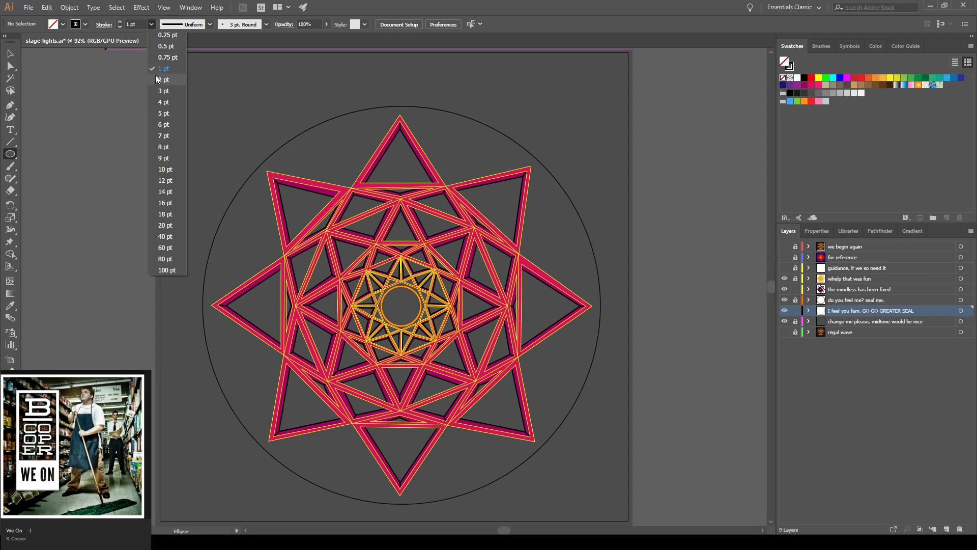
{"action": "left_click", "coordinate": [161, 92]}
{"action": "mouse_move", "coordinate": [179, 92]}
{"action": "left_mouse_down"}
{"action": "mouse_move", "coordinate": [244, 130]}
{"action": "mouse_move", "coordinate": [577, 393]}
{"action": "mouse_move", "coordinate": [181, 102]}
{"action": "mouse_move", "coordinate": [366, 255]}
{"action": "mouse_move", "coordinate": [325, 234]}
{"action": "mouse_move", "coordinate": [615, 503]}
{"action": "left_mouse_up"}
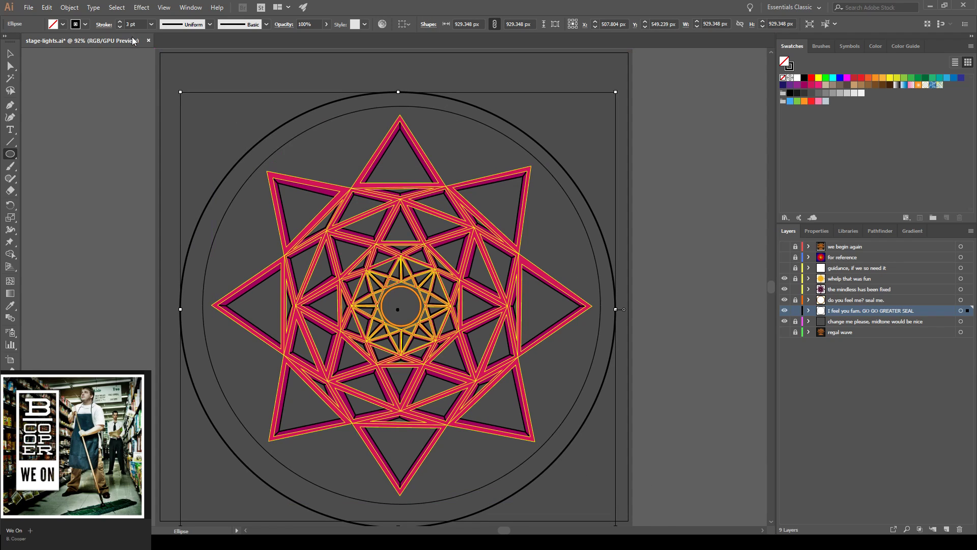
{"action": "key", "text": "ctrl+a"}
{"action": "key", "text": "ctrl+shift+a"}
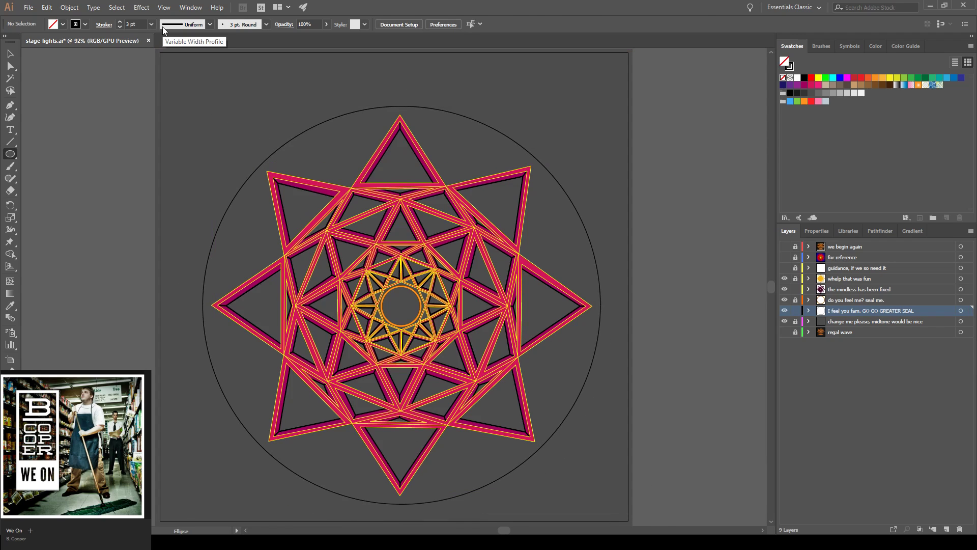
- Try an outer circle about 1031 px wide around the star with an 8 pt black stroke, and remove it
{"action": "left_click", "coordinate": [153, 26]}
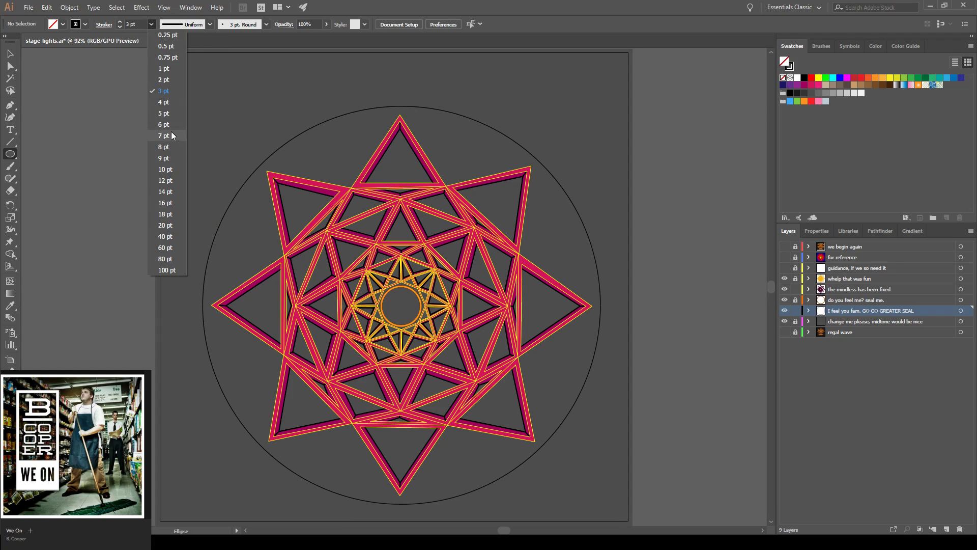
{"action": "left_click", "coordinate": [171, 146]}
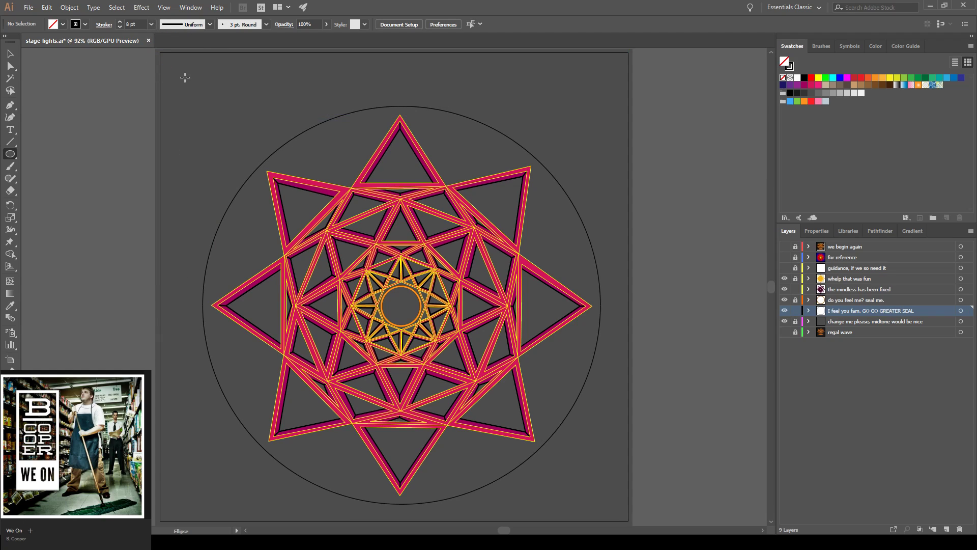
{"action": "key", "text": "ctrl"}
{"action": "left_click_drag", "start_coordinate": [231, 136], "coordinate": [231, 136]}
{"action": "key", "text": "ctrl"}
{"action": "mouse_move", "coordinate": [209, 97]}
{"action": "left_mouse_down"}
{"action": "mouse_move", "coordinate": [509, 375]}
{"action": "mouse_move", "coordinate": [554, 429]}
{"action": "mouse_move", "coordinate": [565, 462]}
{"action": "mouse_move", "coordinate": [550, 444]}
{"action": "left_mouse_up"}
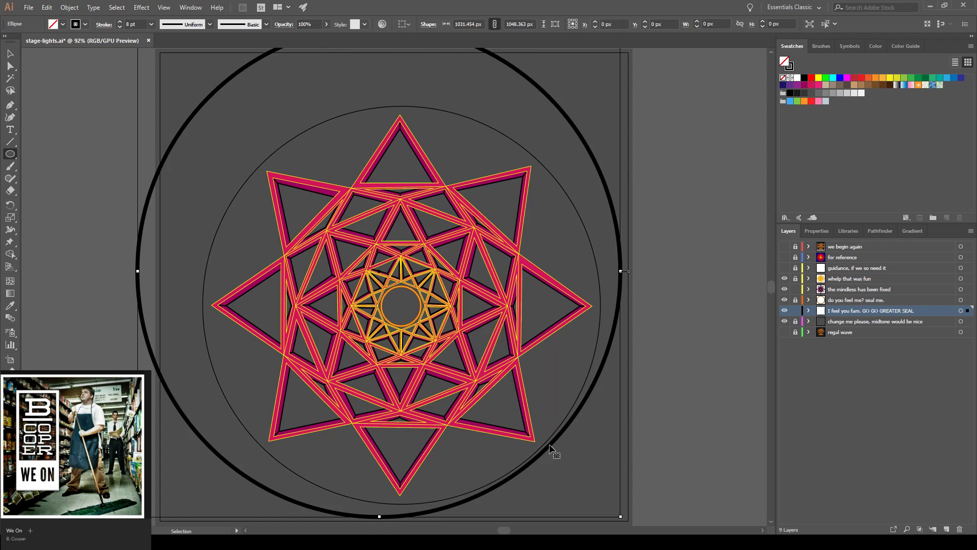
{"action": "key", "text": "Delete"}
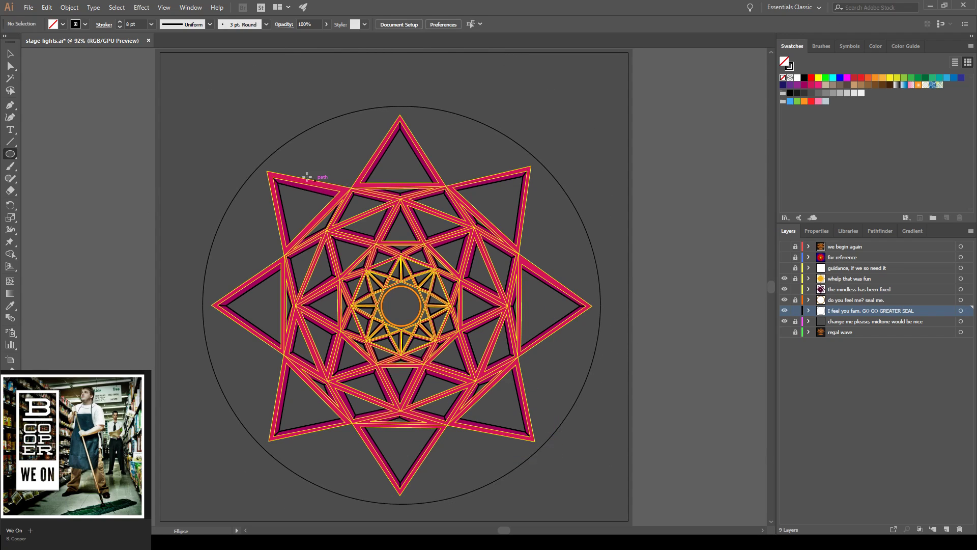
- Draw a circle about 961 px across with an 8 pt black stroke and centre it on the star at about X 515.1, Y 540.8 px
{"action": "left_click_drag", "start_coordinate": [218, 110], "coordinate": [666, 510]}
{"action": "left_click", "coordinate": [666, 509]}
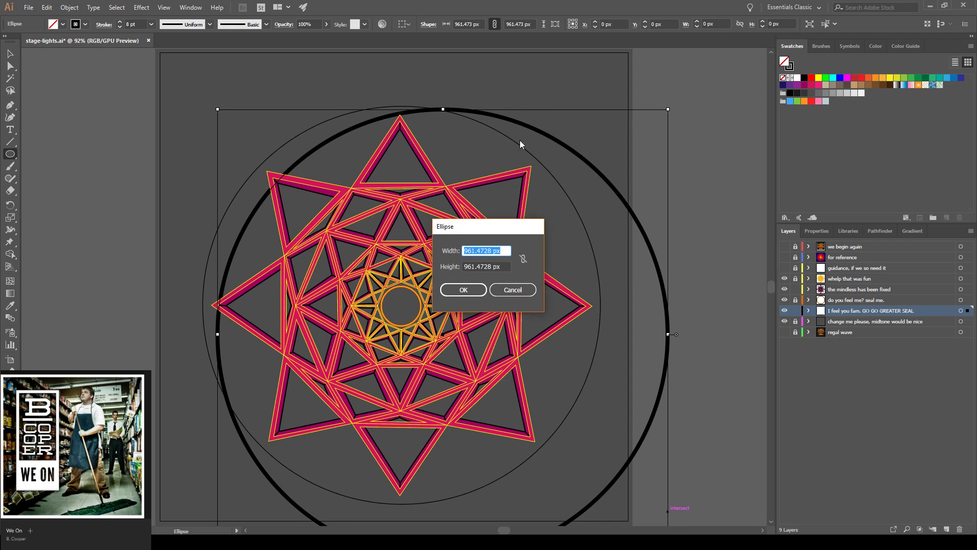
{"action": "key", "text": "Escape"}
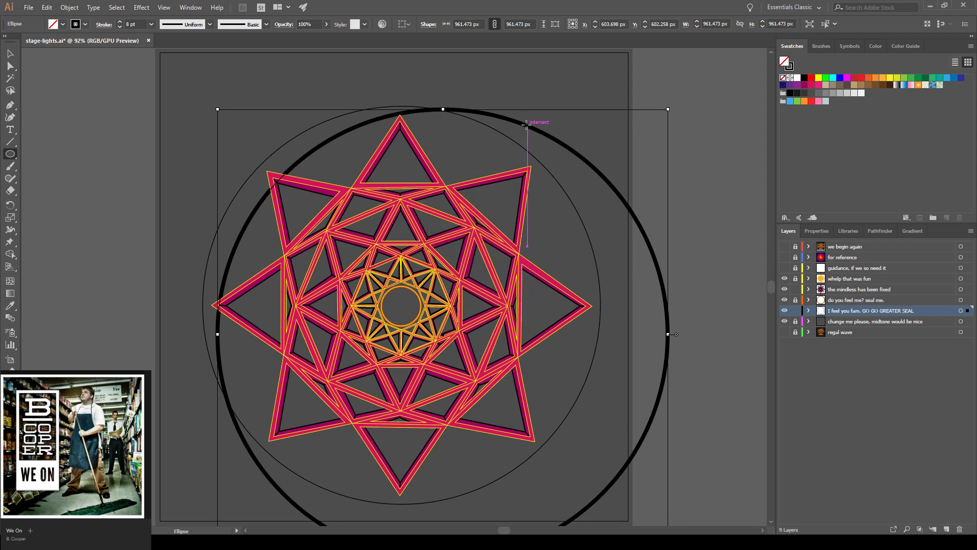
{"action": "left_click", "coordinate": [11, 53]}
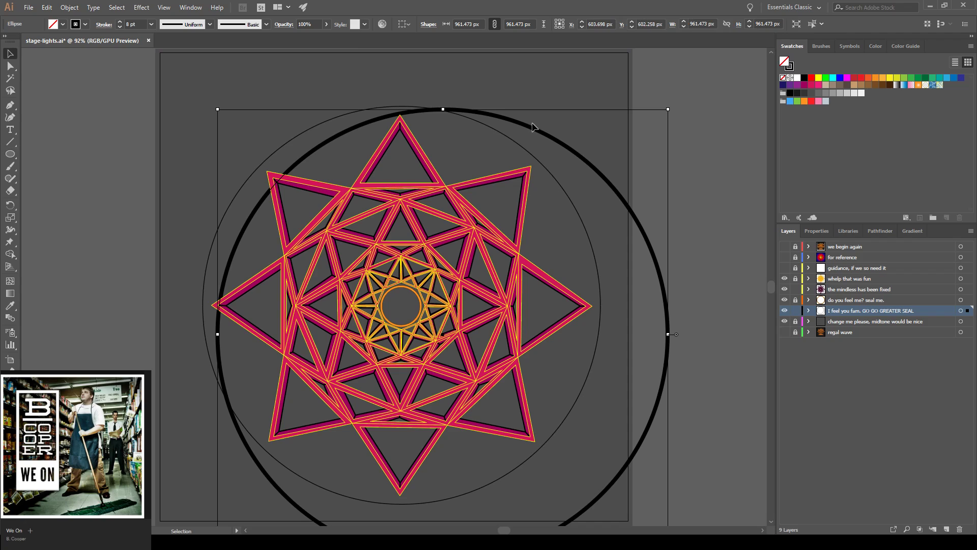
{"action": "mouse_move", "coordinate": [531, 127]}
{"action": "left_mouse_down"}
{"action": "mouse_move", "coordinate": [524, 109]}
{"action": "mouse_move", "coordinate": [489, 100]}
{"action": "left_mouse_up"}
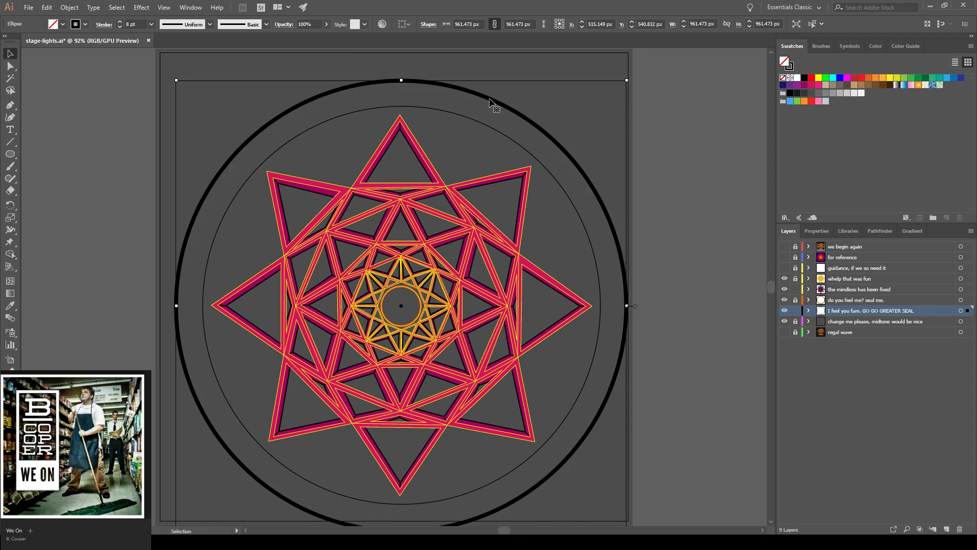
- Align the outer circle's stroke to the inside and set its weight to 20 pt
{"action": "left_click", "coordinate": [111, 27]}
{"action": "left_click", "coordinate": [51, 76]}
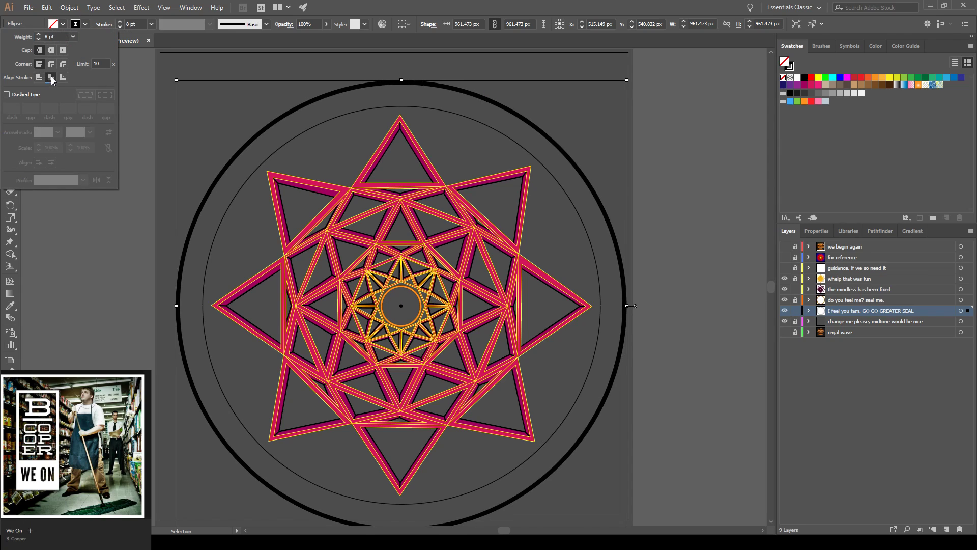
{"action": "left_click", "coordinate": [150, 24]}
{"action": "left_click", "coordinate": [153, 26]}
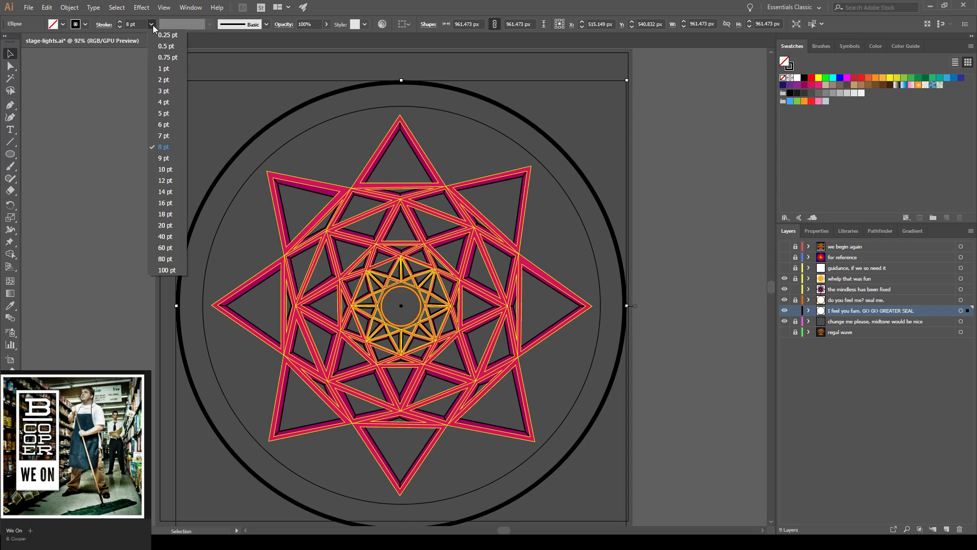
{"action": "left_click", "coordinate": [158, 221]}
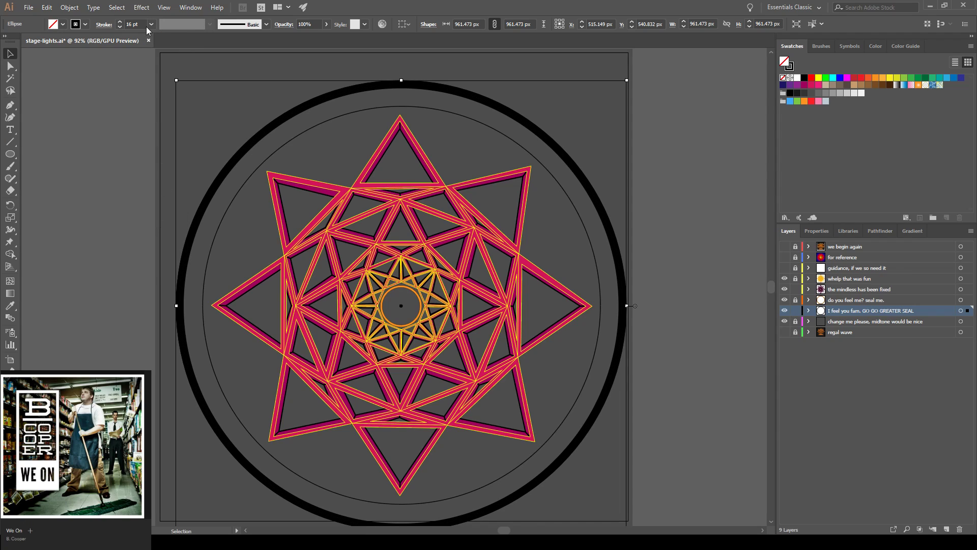
{"action": "left_click", "coordinate": [151, 24]}
{"action": "left_click", "coordinate": [165, 224]}
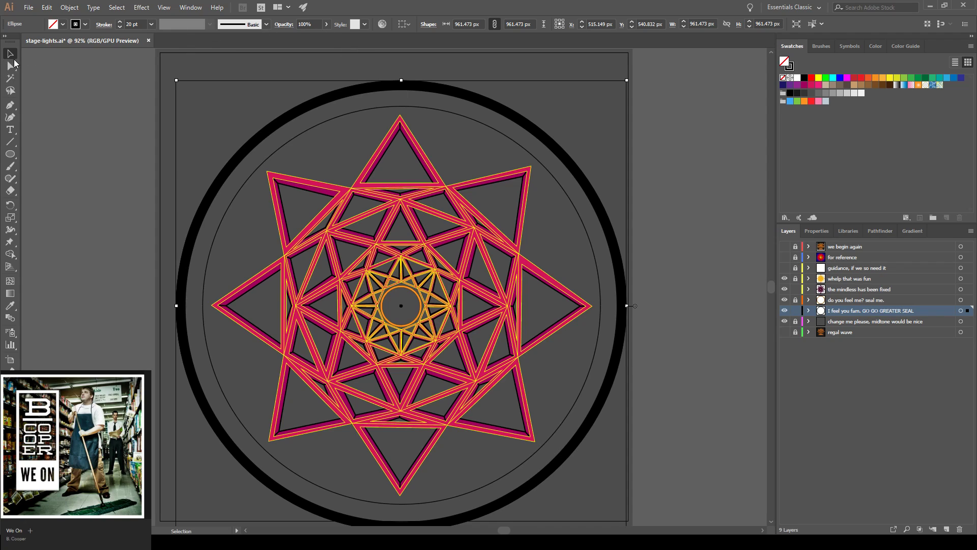
- Draw another circle about 854 px across inside the thick outer ring, with no fill and a 20 pt black stroke
{"action": "left_click", "coordinate": [9, 155]}
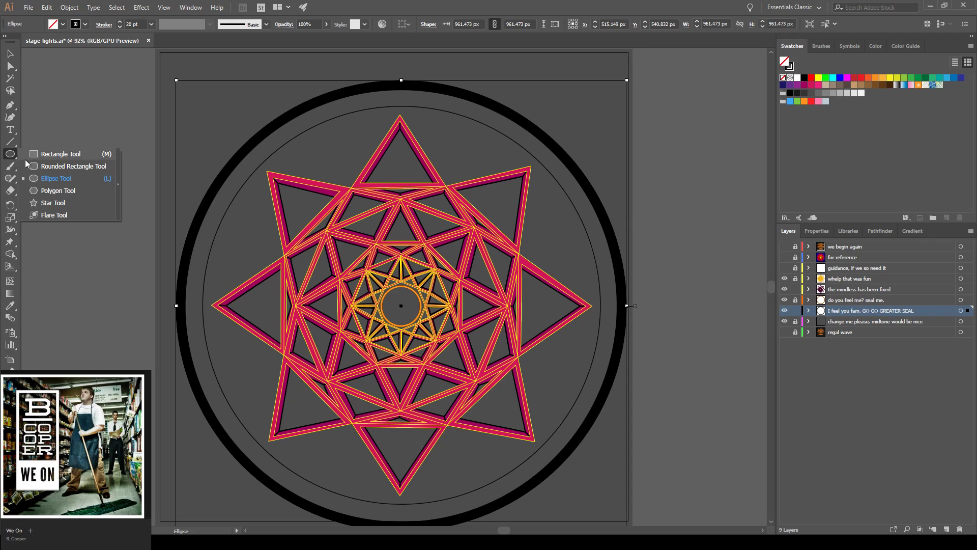
{"action": "left_click", "coordinate": [51, 179]}
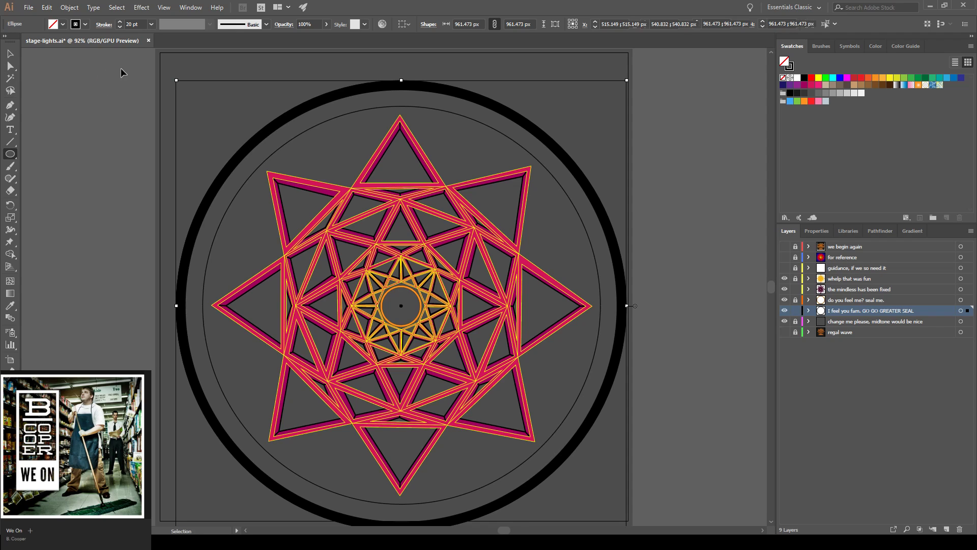
{"action": "key", "text": "ctrl+shift+a"}
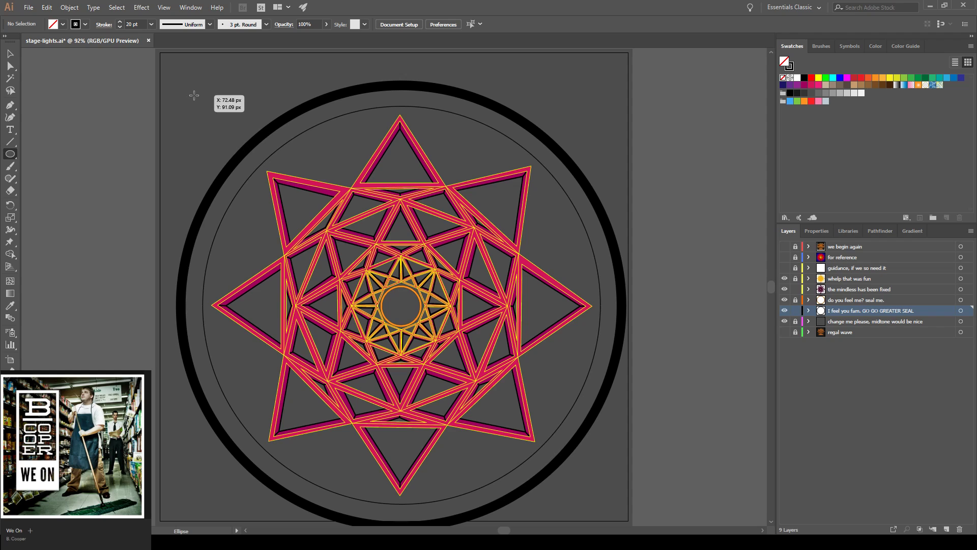
{"action": "mouse_move", "coordinate": [213, 100]}
{"action": "left_mouse_down"}
{"action": "mouse_move", "coordinate": [365, 216]}
{"action": "mouse_move", "coordinate": [585, 425]}
{"action": "mouse_move", "coordinate": [620, 489]}
{"action": "mouse_move", "coordinate": [601, 463]}
{"action": "left_mouse_up"}
- Nudge the new 854 px circle towards the star's centre, to about X 507.7, Y 536.3 px
{"action": "key", "text": "Left"}
{"action": "key", "text": "Left"}
{"action": "key", "text": "Left"}
{"action": "key", "text": "Left"}
{"action": "key", "text": "Left"}
{"action": "key", "text": "Left"}
{"action": "key", "text": "Left"}
{"action": "key", "text": "Left"}
{"action": "key", "text": "Left"}
{"action": "key", "text": "Left"}
{"action": "key", "text": "Left"}
{"action": "key", "text": "Left"}
{"action": "key", "text": "Left"}
{"action": "key", "text": "Left"}
{"action": "key", "text": "Left"}
{"action": "key", "text": "Left"}
{"action": "key", "text": "Left"}
{"action": "key", "text": "Left"}
{"action": "key", "text": "Left"}
{"action": "key", "text": "Left"}
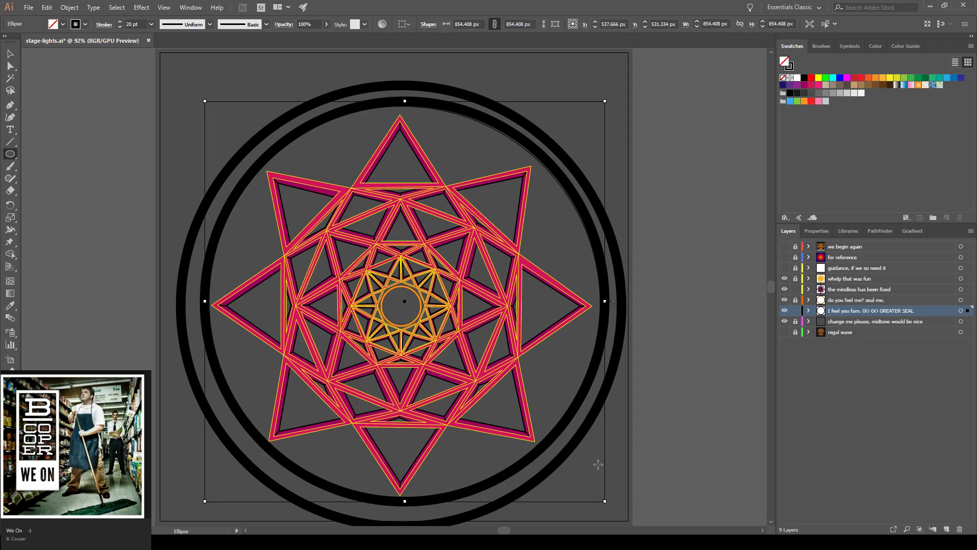
{"action": "key", "text": "Left"}
{"action": "key", "text": "Left"}
{"action": "key", "text": "Left"}
{"action": "key", "text": "Left"}
{"action": "key", "text": "Left"}
{"action": "key", "text": "Left"}
{"action": "key", "text": "Left"}
{"action": "key", "text": "Left"}
{"action": "key", "text": "Left"}
{"action": "key", "text": "Left"}
{"action": "key", "text": "Left"}
{"action": "key", "text": "Left"}
{"action": "key", "text": "Left"}
{"action": "key", "text": "Left"}
{"action": "key", "text": "Left"}
{"action": "key", "text": "Left"}
{"action": "key", "text": "Left"}
{"action": "key", "text": "Left"}
{"action": "key", "text": "Left"}
{"action": "key", "text": "Left"}
{"action": "key", "text": "Down"}
{"action": "key", "text": "Down"}
{"action": "key", "text": "Down"}
{"action": "key", "text": "Down"}
{"action": "key", "text": "Down"}
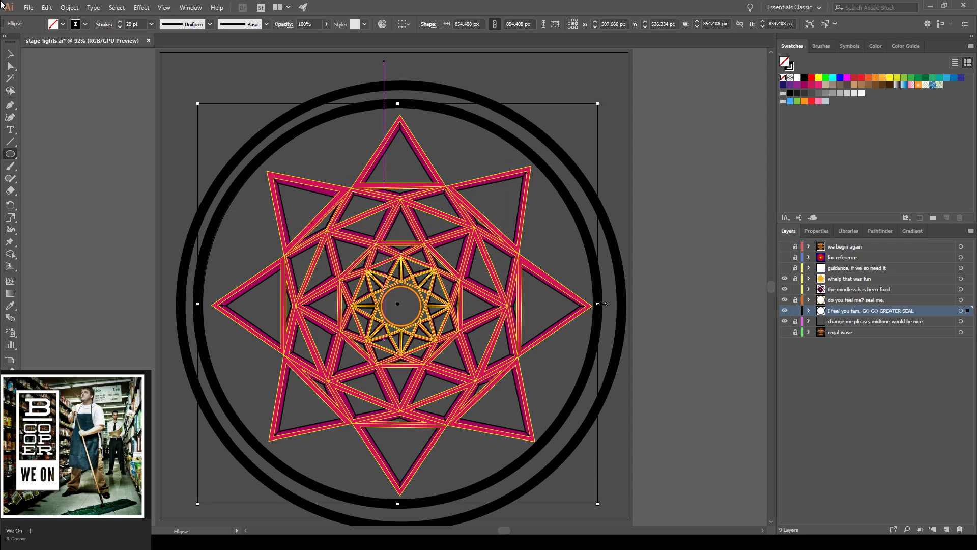
- Align the 854 px circle's stroke to the outside and set its weight to 0.5 pt
{"action": "left_click", "coordinate": [97, 25]}
{"action": "left_click", "coordinate": [62, 77]}
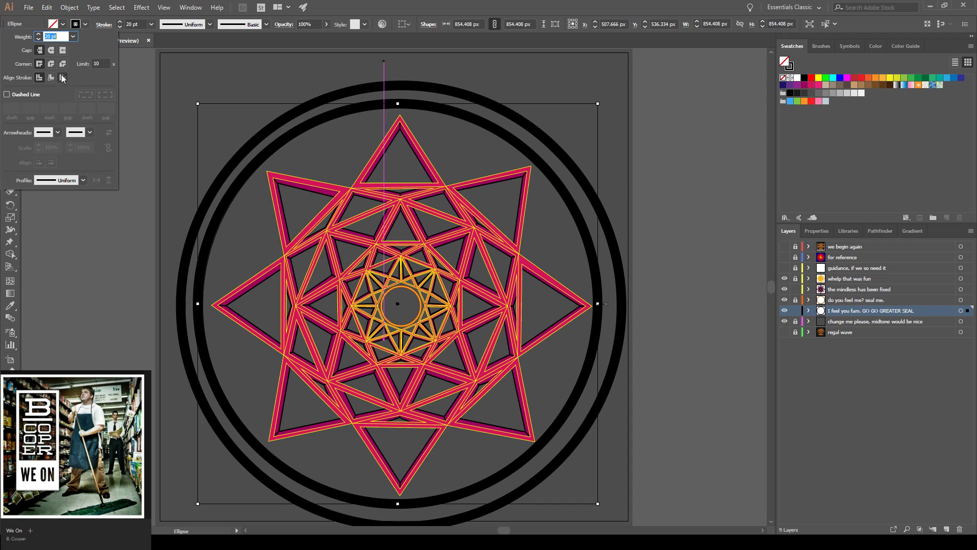
{"action": "left_click", "coordinate": [151, 25]}
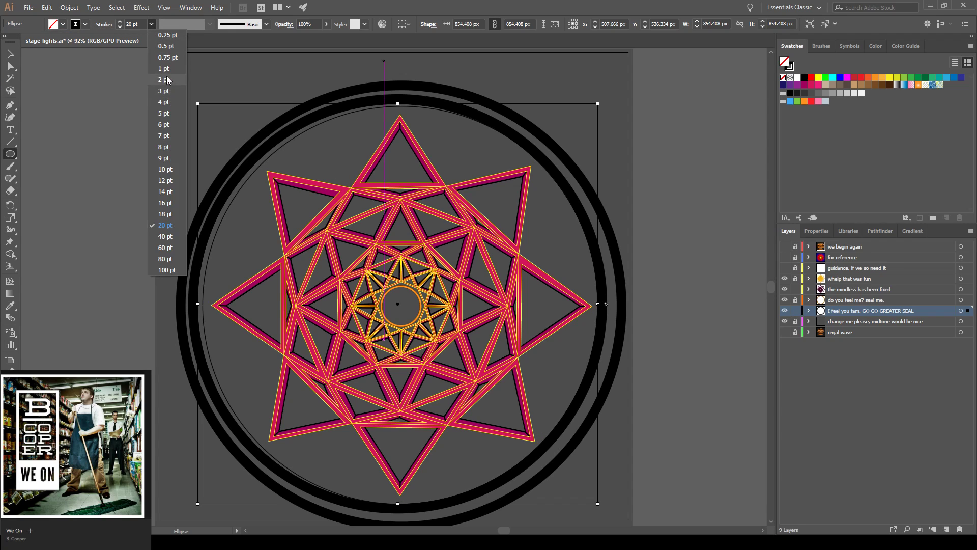
{"action": "left_click", "coordinate": [165, 46]}
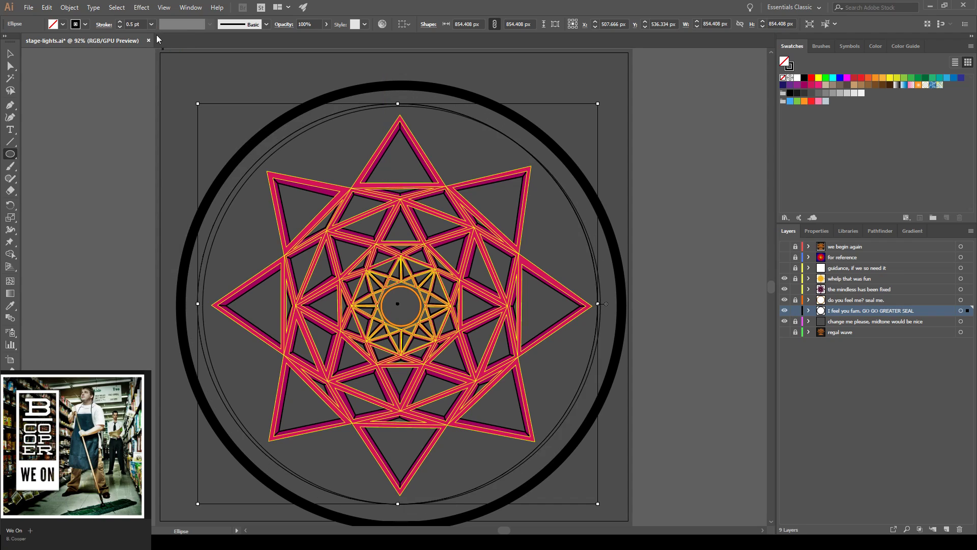
- Set the stroke of the original 849 px circle around the star to 2 pt and deselect it
{"action": "left_click", "coordinate": [9, 54]}
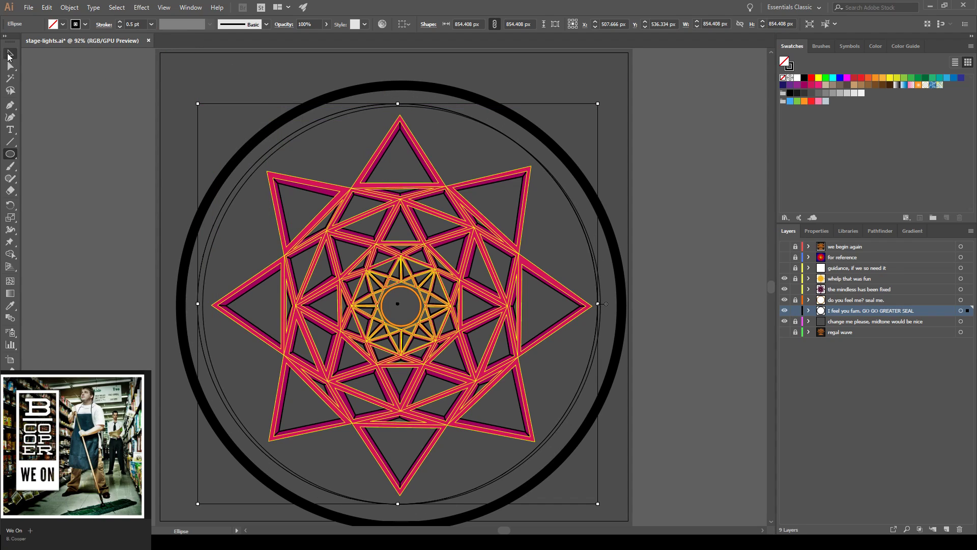
{"action": "left_click", "coordinate": [291, 145]}
{"action": "left_click", "coordinate": [154, 23]}
{"action": "left_click", "coordinate": [163, 84]}
{"action": "left_click", "coordinate": [218, 72]}
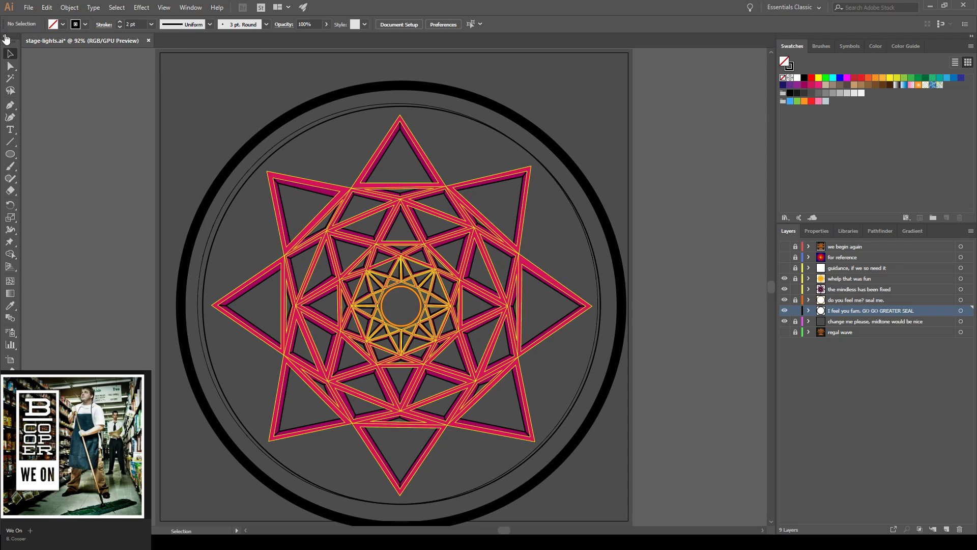
- Enlarge the 0.5 pt circle to about 878 px across and nudge it to about X 514.4, Y 543.1 px
{"action": "left_click", "coordinate": [364, 105], "text": "shift"}
{"action": "left_click_drag", "start_coordinate": [597, 503], "coordinate": [610, 518]}
{"action": "key", "text": "Up"}
{"action": "key", "text": "Left"}
{"action": "key", "text": "Up"}
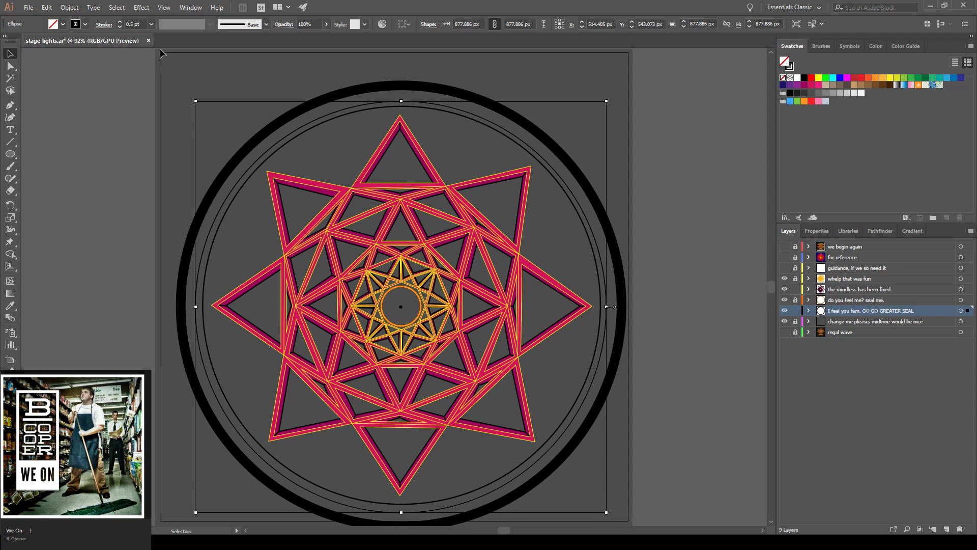
- Set the enlarged thin circle's stroke weight to 0.25 pt and deselect it
{"action": "left_click", "coordinate": [151, 24]}
{"action": "left_click", "coordinate": [163, 35]}
{"action": "left_click", "coordinate": [281, 93]}
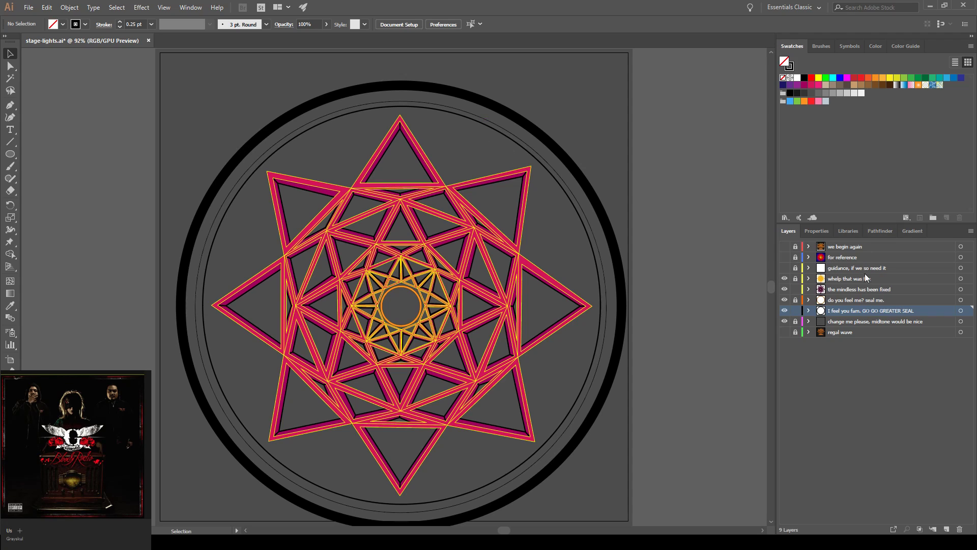
- Lock the greater seal and "the mindless has been fixed" layers, and add a layer above the background named "go go gadet old artwork"
{"action": "left_click", "coordinate": [795, 311]}
{"action": "left_click", "coordinate": [795, 289]}
{"action": "left_click", "coordinate": [946, 529]}
{"action": "mouse_move", "coordinate": [837, 313]}
{"action": "left_mouse_down"}
{"action": "mouse_move", "coordinate": [839, 339]}
{"action": "mouse_move", "coordinate": [840, 328]}
{"action": "left_mouse_up"}
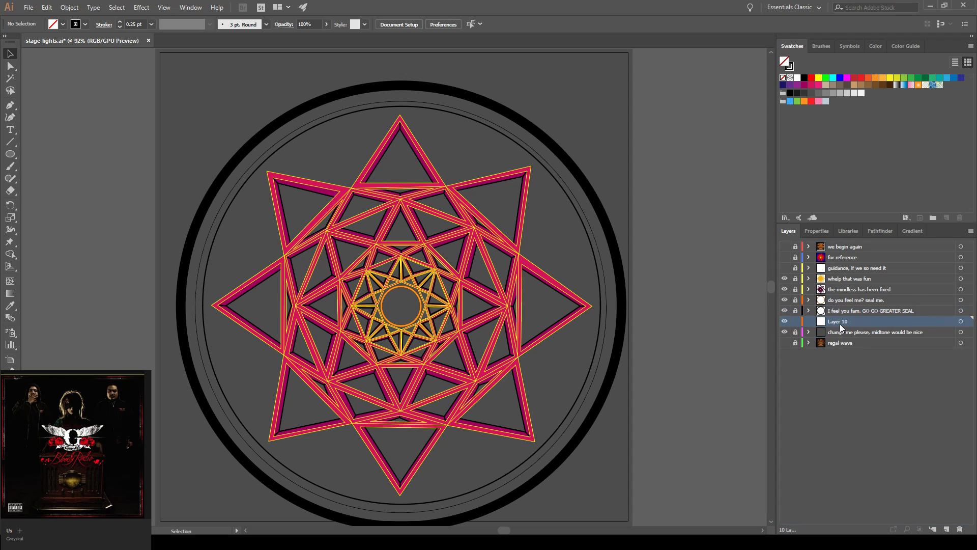
{"action": "double_click", "coordinate": [840, 324]}
{"action": "type", "text": "go"}
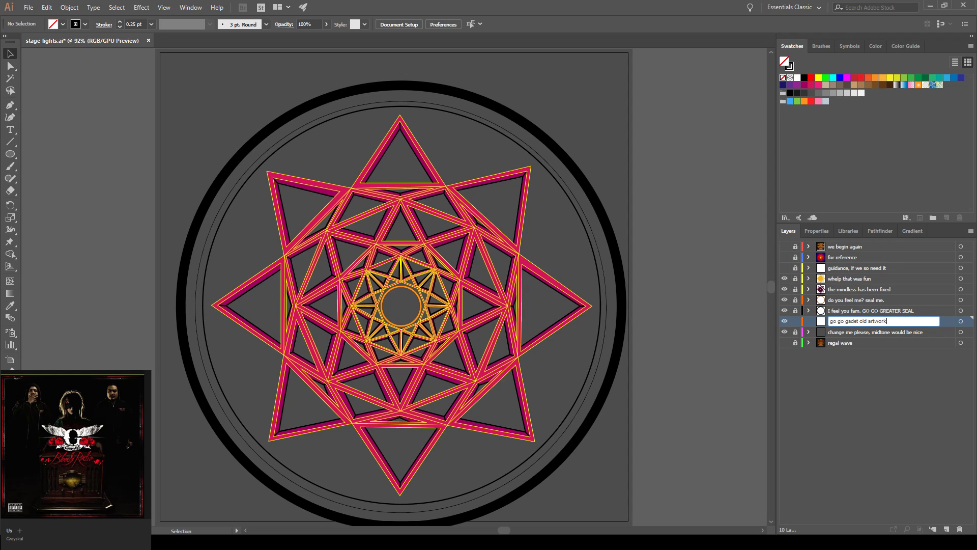
{"action": "type", "text": " go gadet old artwork"}
{"action": "key", "text": "Return"}
- Browse the 2018 Illustrator folder in the open-file dialog for older artwork to reuse
{"action": "left_click", "coordinate": [32, 7]}
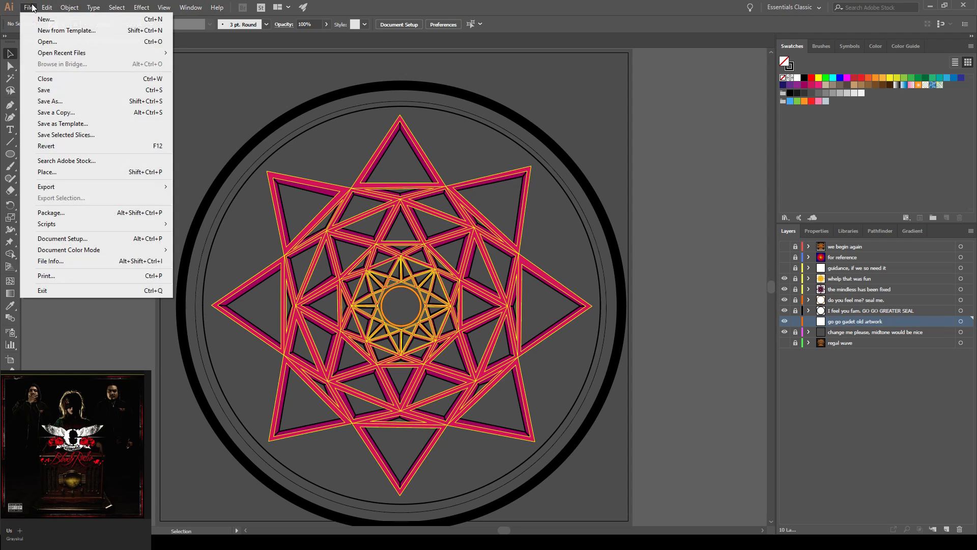
{"action": "left_click", "coordinate": [47, 41]}
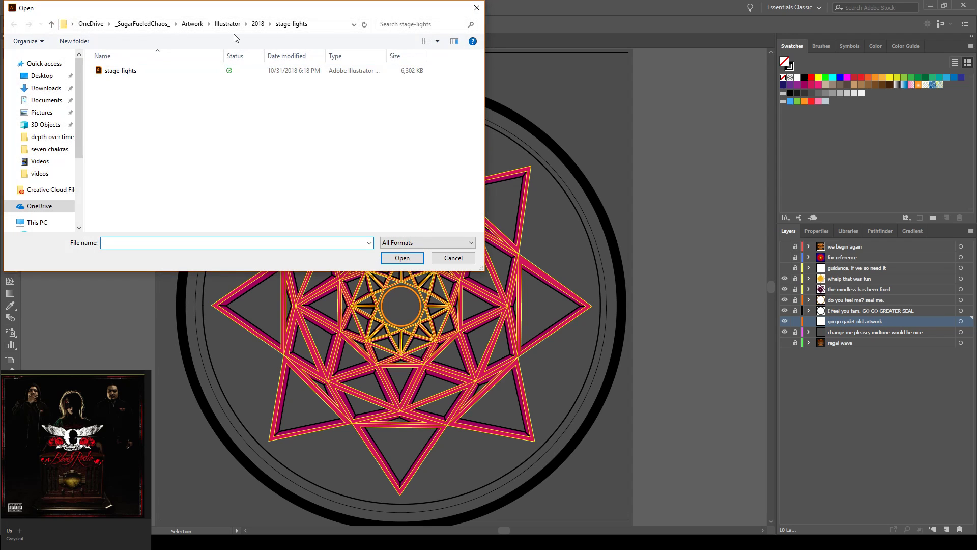
{"action": "left_click", "coordinate": [258, 23]}
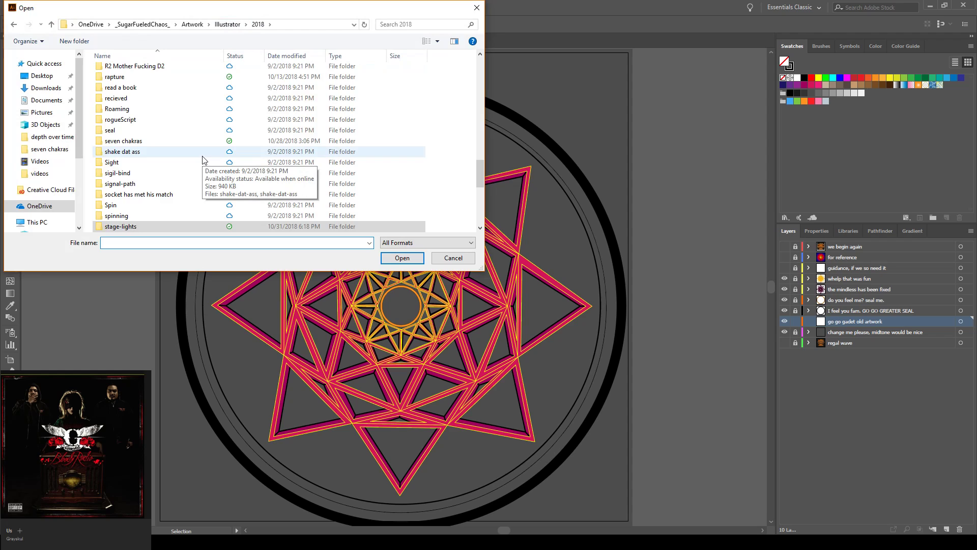
{"action": "scroll", "coordinate": [203, 159], "scroll_direction": "up", "scroll_amount": 20}
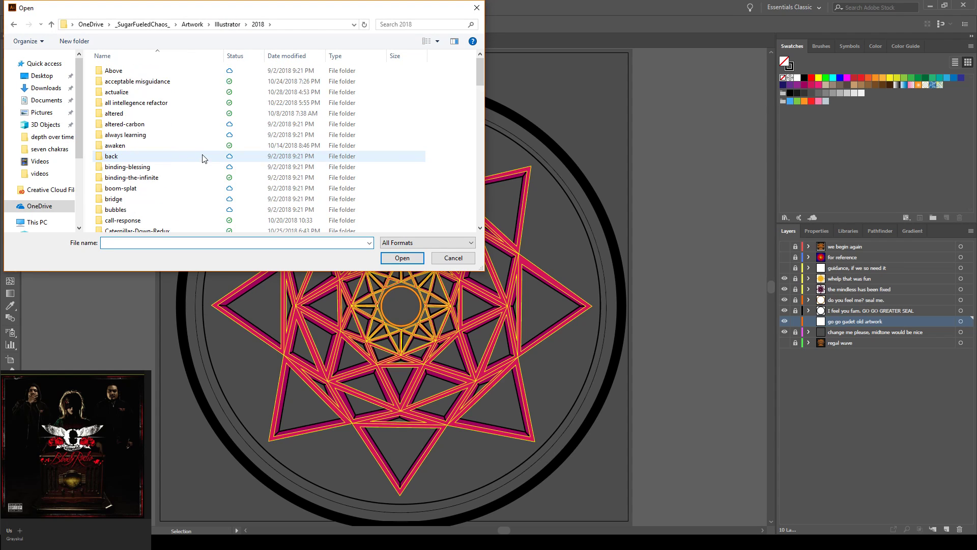
{"action": "scroll", "coordinate": [202, 159], "scroll_direction": "down", "scroll_amount": 5}
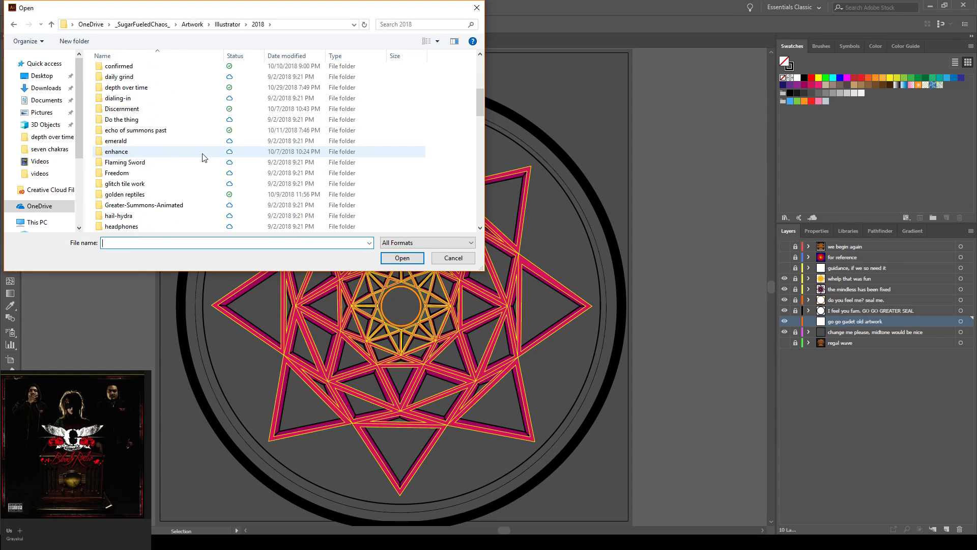
{"action": "scroll", "coordinate": [203, 158], "scroll_direction": "down", "scroll_amount": 1}
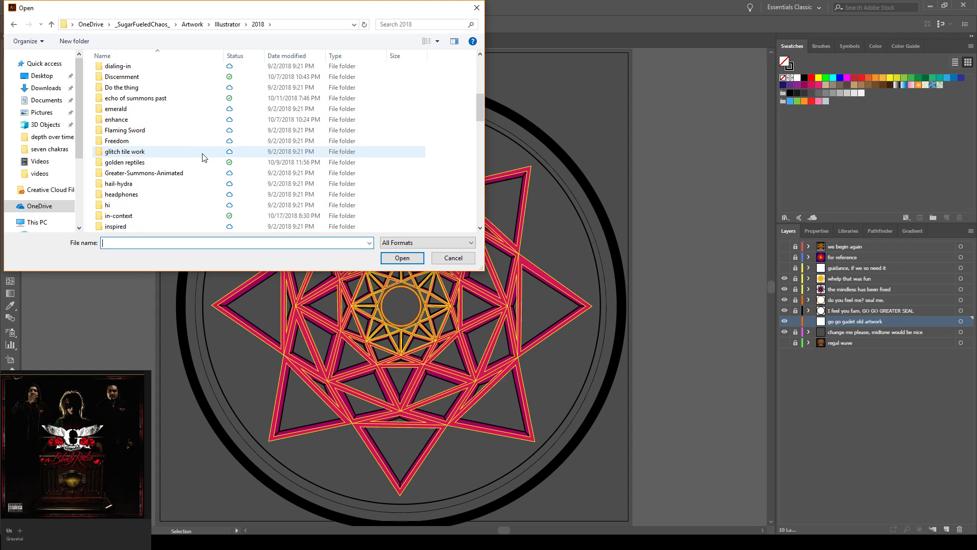
{"action": "scroll", "coordinate": [202, 158], "scroll_direction": "down", "scroll_amount": 6}
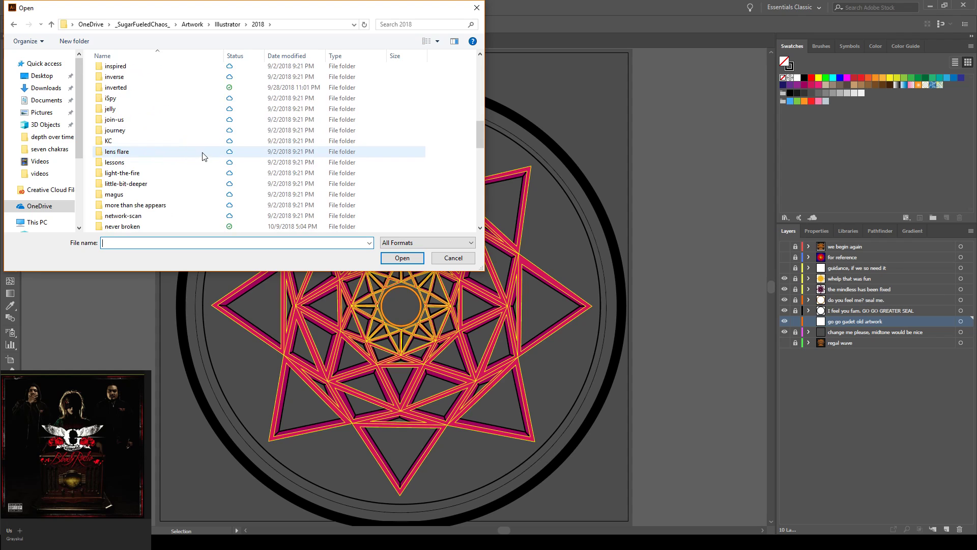
{"action": "scroll", "coordinate": [202, 157], "scroll_direction": "down", "scroll_amount": 1}
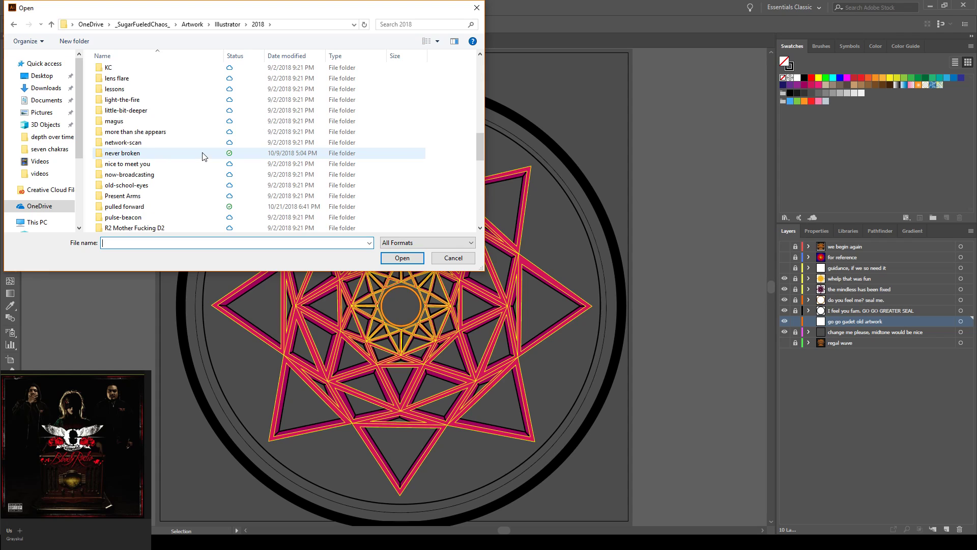
{"action": "scroll", "coordinate": [202, 156], "scroll_direction": "down", "scroll_amount": 6}
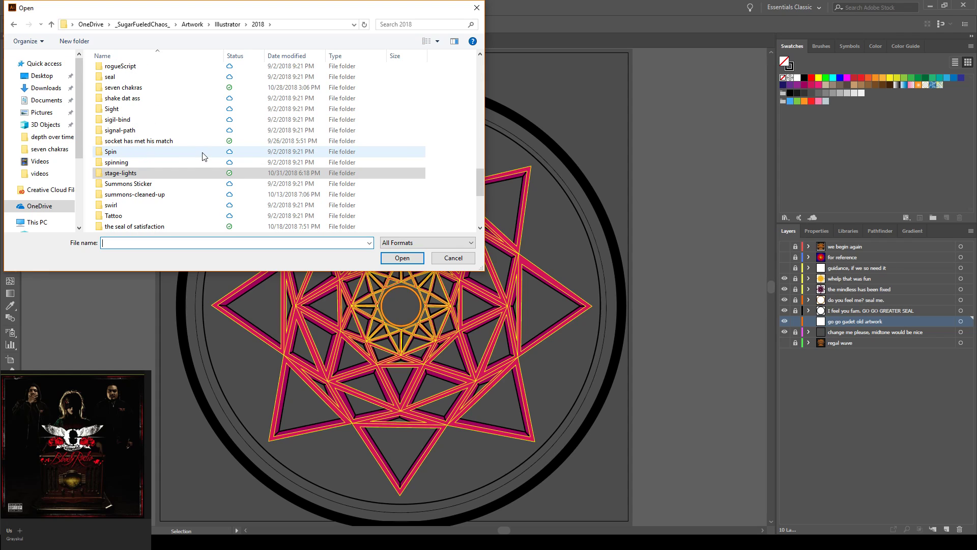
{"action": "scroll", "coordinate": [203, 157], "scroll_direction": "down", "scroll_amount": 5}
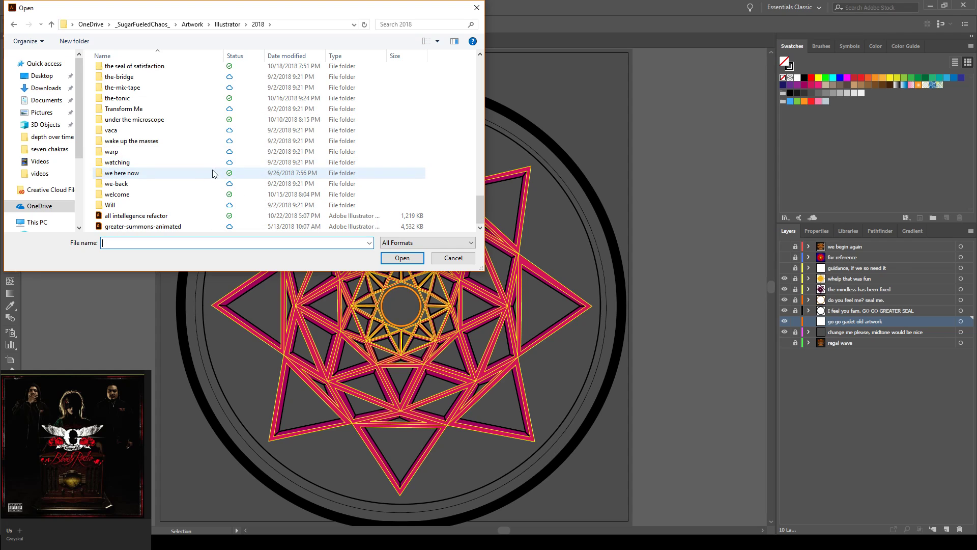
- Inspect the files in the we-back folder and return to the 2018 folder
{"action": "double_click", "coordinate": [190, 187]}
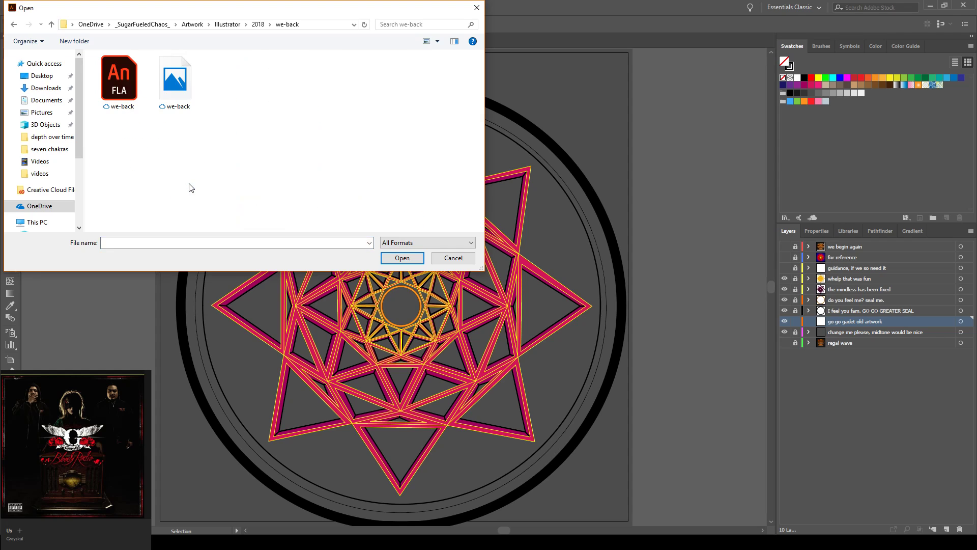
{"action": "left_click", "coordinate": [125, 93]}
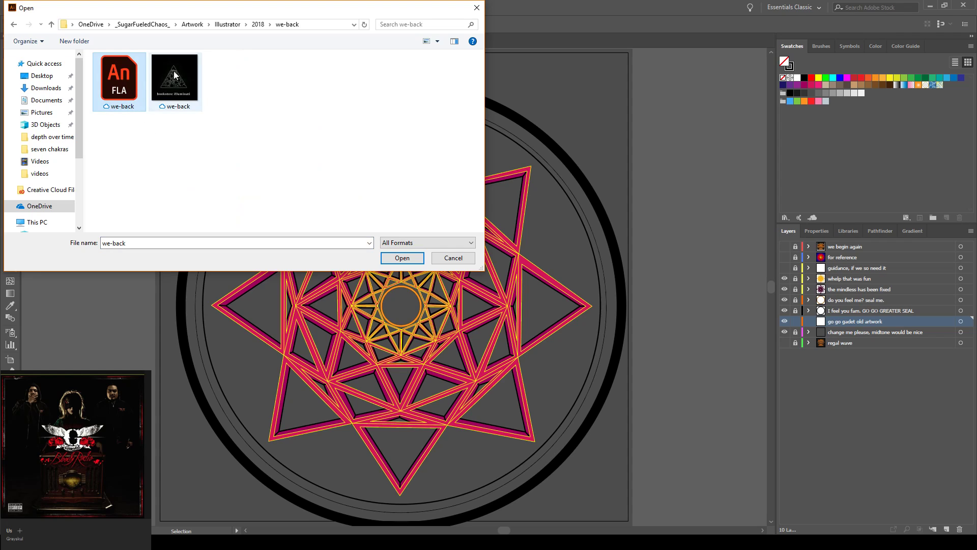
{"action": "left_click", "coordinate": [259, 26]}
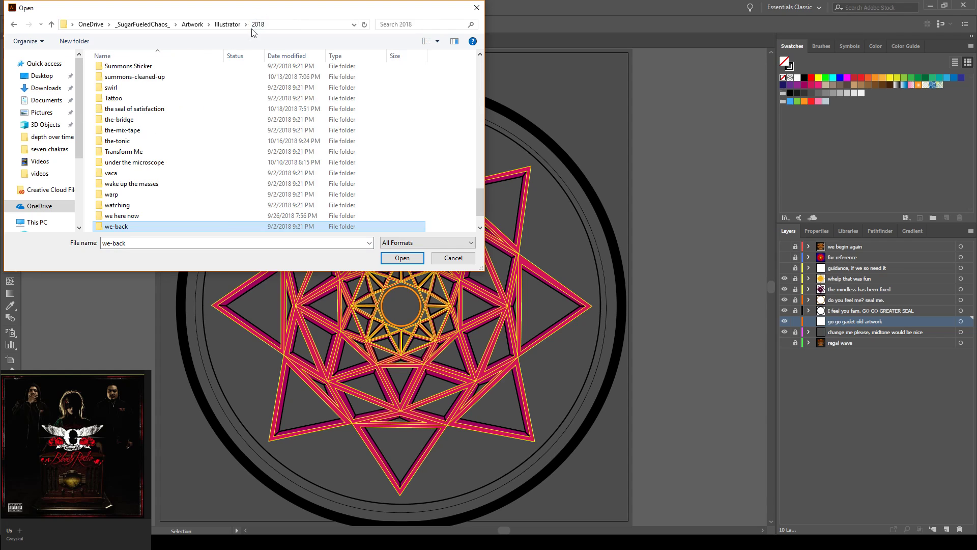
- Open the we-here-now artwork from the "we here now" folder
{"action": "left_click", "coordinate": [133, 216]}
{"action": "double_click", "coordinate": [133, 217]}
{"action": "double_click", "coordinate": [127, 90]}
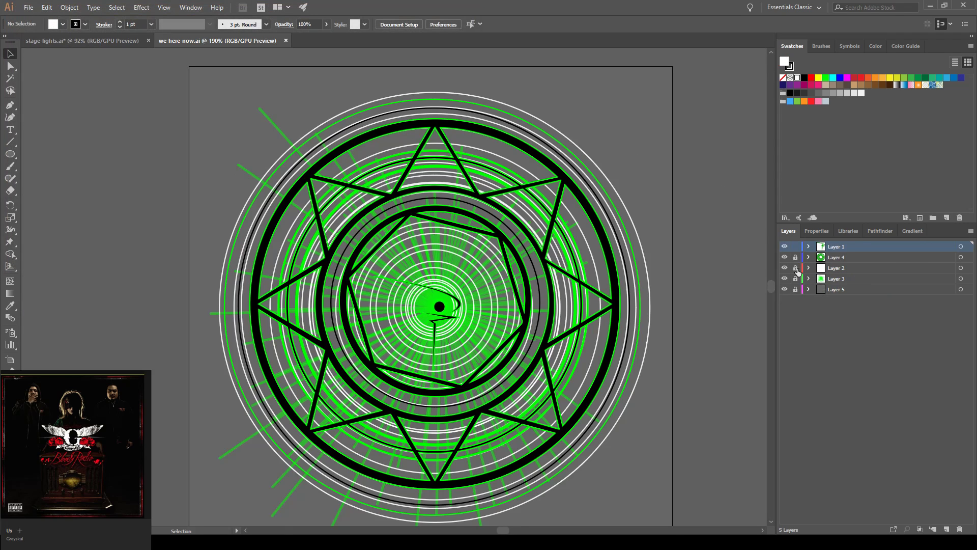
- Unlock only Layer 2 of we-here-now and copy its white concentric circles into stage-lights on the "go go gadet old artwork" layer
{"action": "left_click", "coordinate": [796, 248]}
{"action": "key", "text": "ctrl+s"}
{"action": "key", "text": "ctrl+a"}
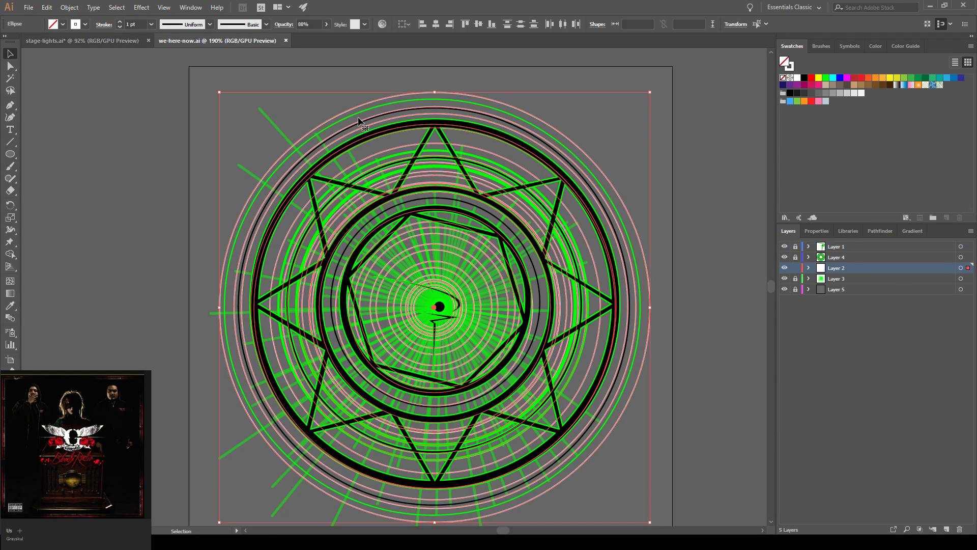
{"action": "left_click", "coordinate": [101, 42]}
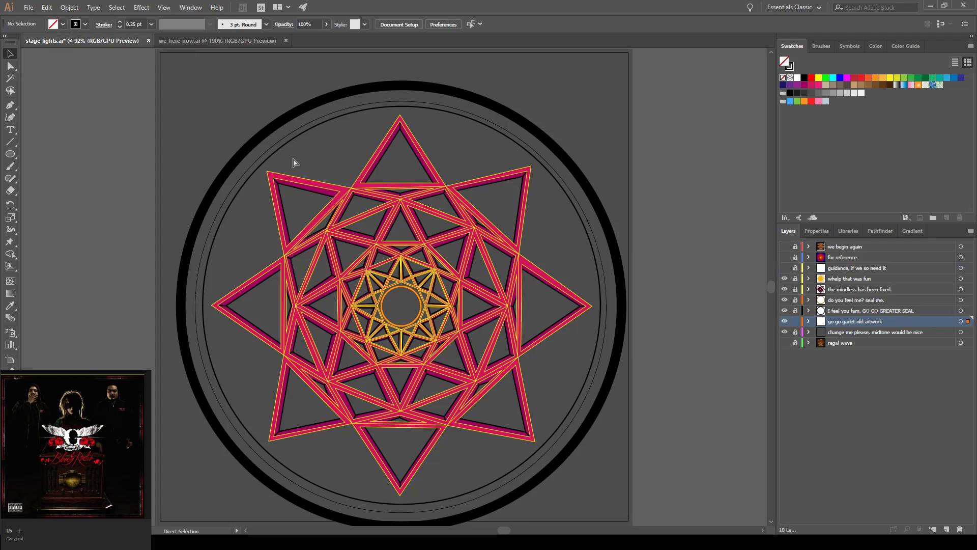
- Enlarge the pasted concentric circles until they nearly reach the star's outer points, and centre them on the star
{"action": "left_click_drag", "start_coordinate": [291, 182], "coordinate": [228, 131]}
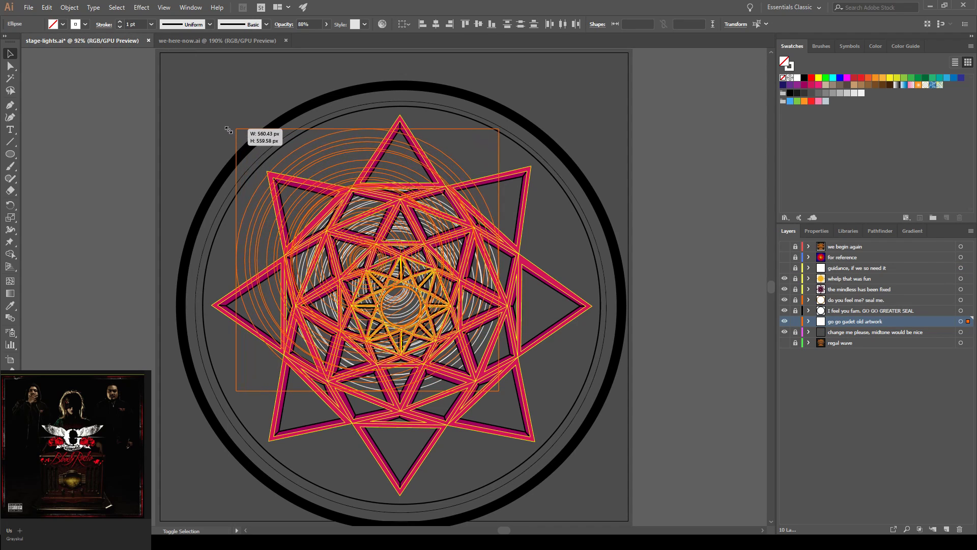
{"action": "left_click_drag", "start_coordinate": [499, 392], "coordinate": [592, 499]}
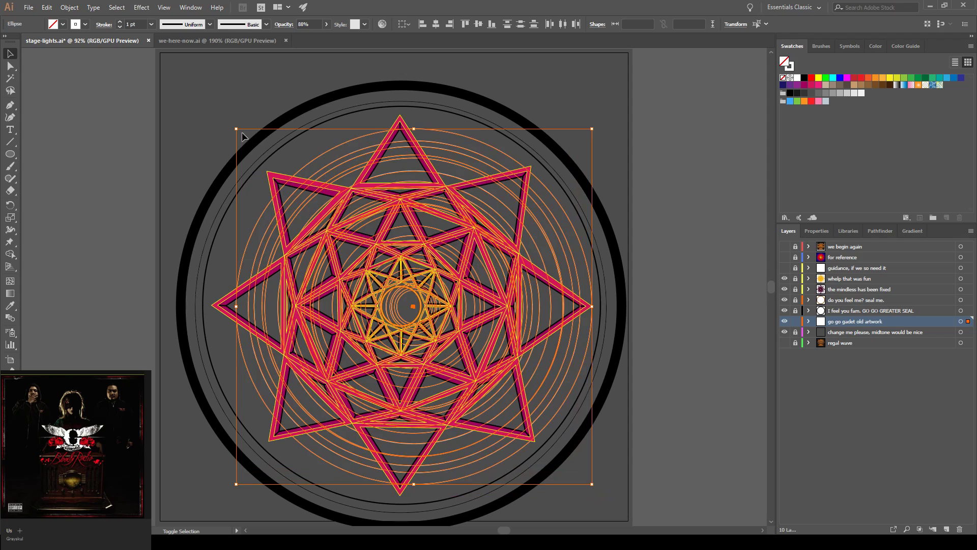
{"action": "left_click_drag", "start_coordinate": [237, 126], "coordinate": [223, 115]}
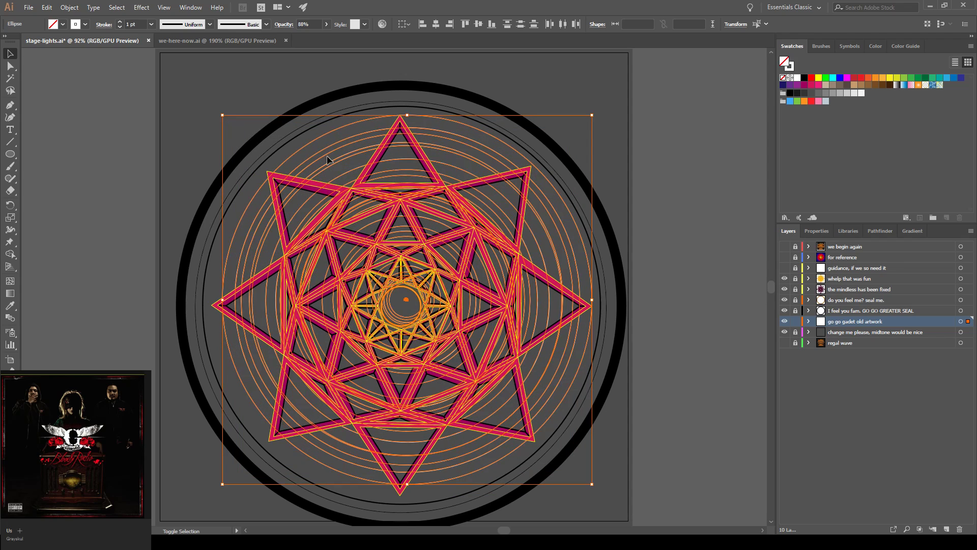
{"action": "left_click_drag", "start_coordinate": [433, 298], "coordinate": [430, 302]}
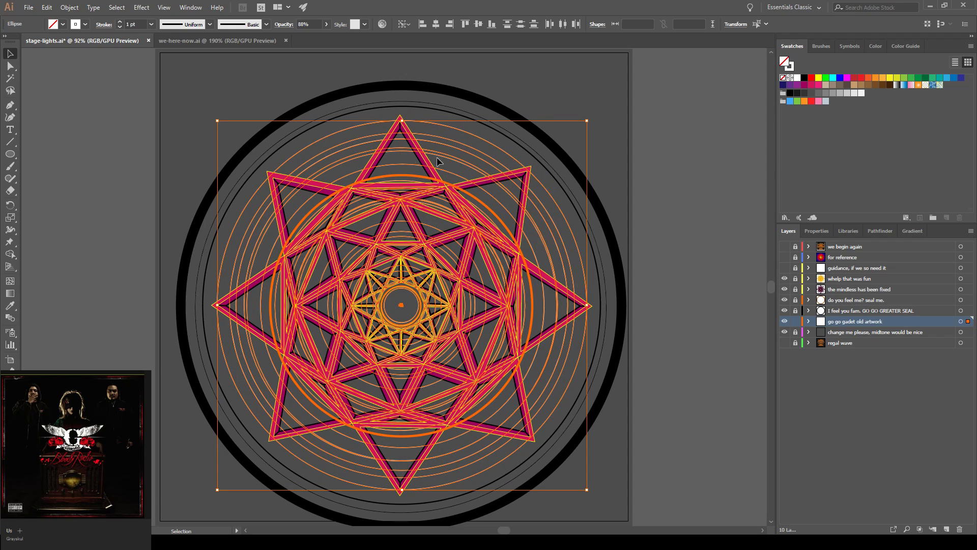
- Enlarge the white circles slightly beyond the star's outer points, keep them centred, and deselect them
{"action": "left_click_drag", "start_coordinate": [218, 119], "coordinate": [212, 115]}
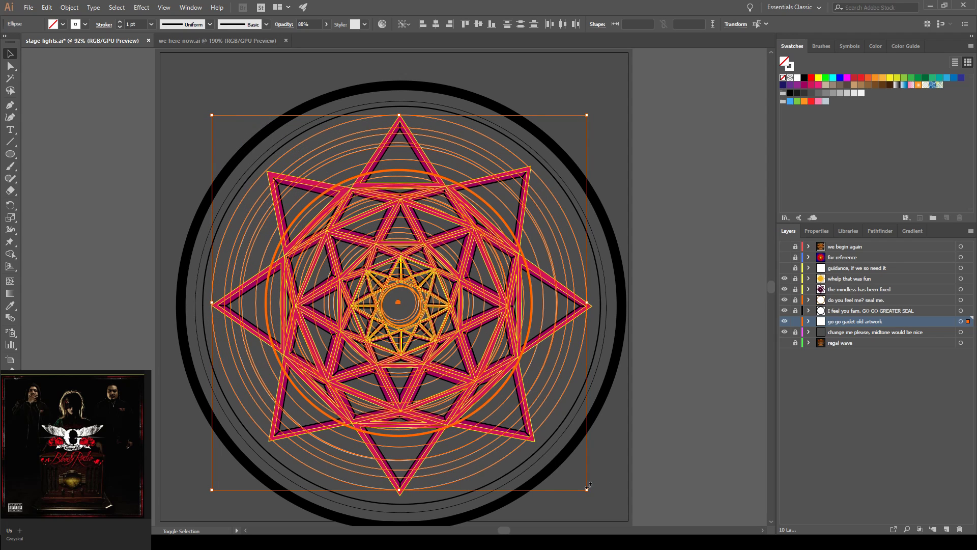
{"action": "left_click_drag", "start_coordinate": [587, 489], "coordinate": [595, 499]}
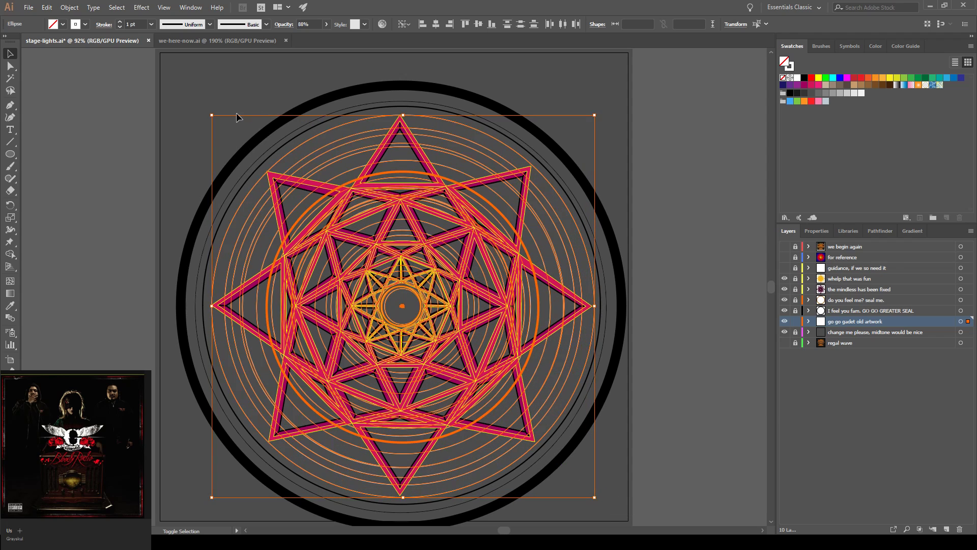
{"action": "left_click_drag", "start_coordinate": [212, 115], "coordinate": [208, 111]}
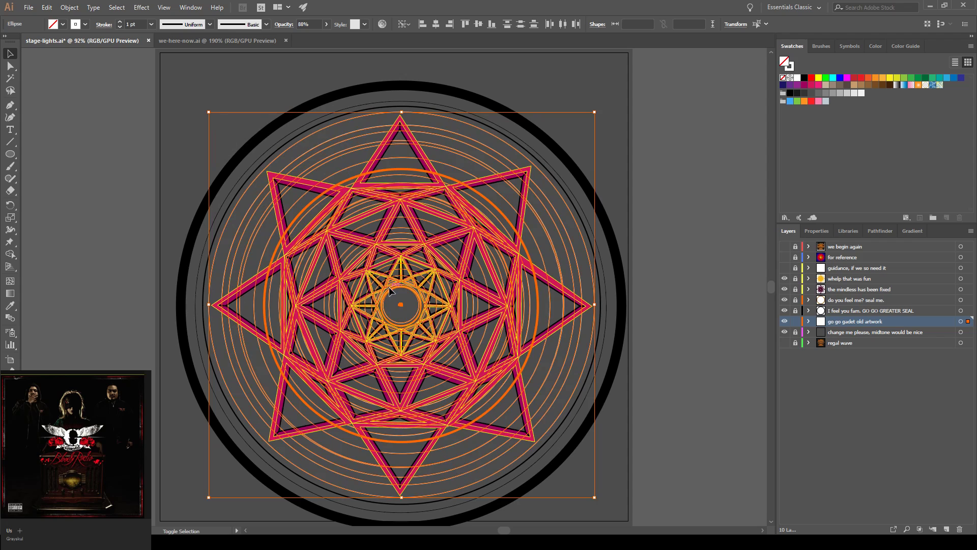
{"action": "left_click", "coordinate": [670, 284]}
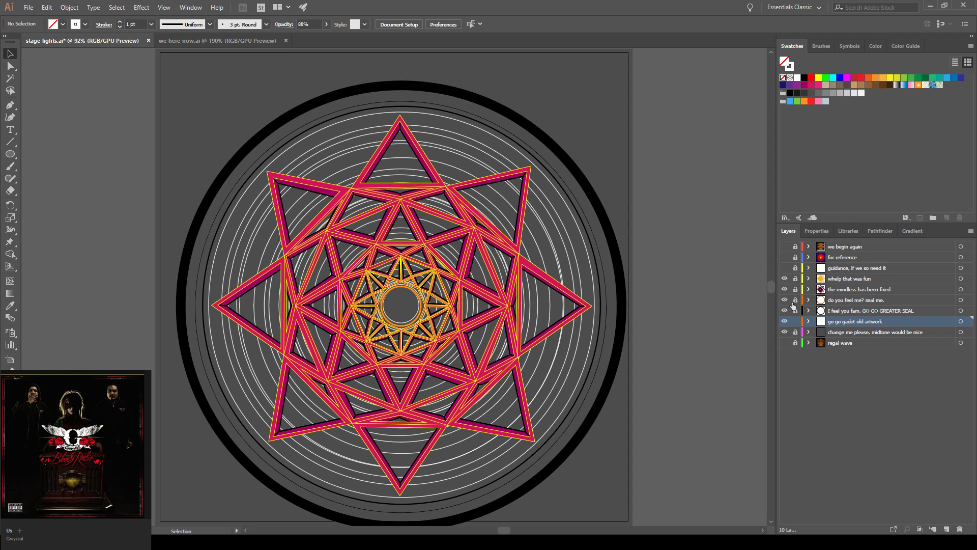
- With the old artwork layer locked, unlock the two star layers, enlarge the star to about 898 px across, and relock both layers
{"action": "left_click", "coordinate": [795, 321]}
{"action": "left_click", "coordinate": [795, 279]}
{"action": "key", "text": "ctrl+a"}
{"action": "left_click_drag", "start_coordinate": [211, 117], "coordinate": [192, 99]}
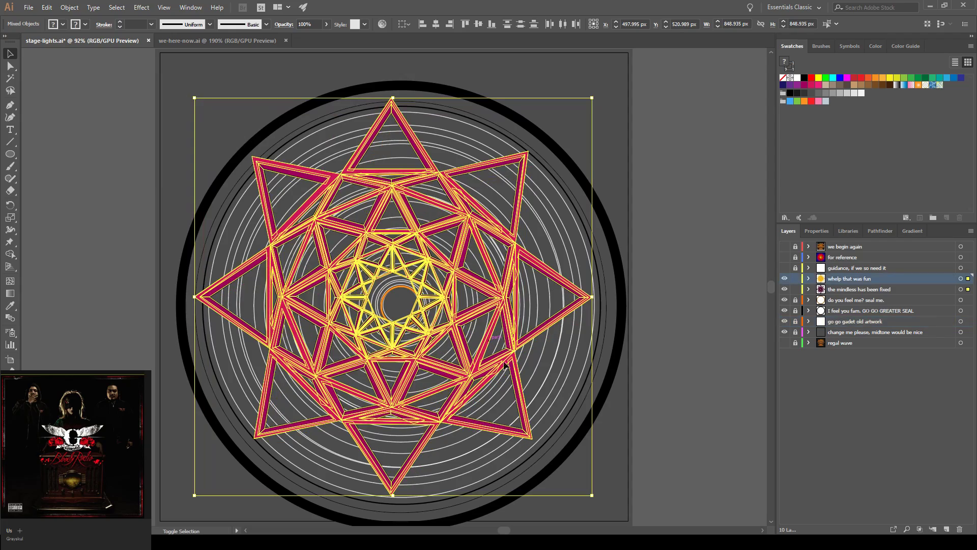
{"action": "left_click_drag", "start_coordinate": [592, 493], "coordinate": [620, 520]}
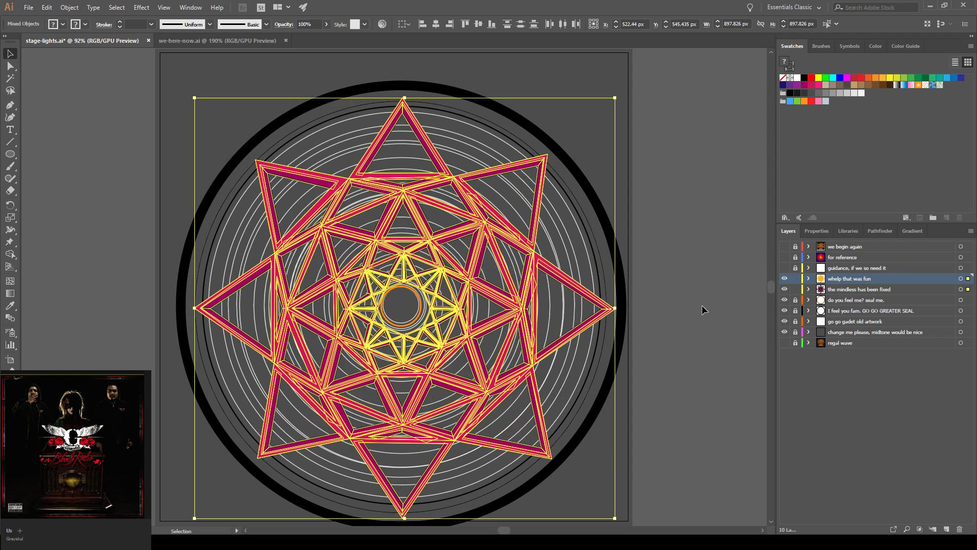
{"action": "left_click", "coordinate": [662, 300]}
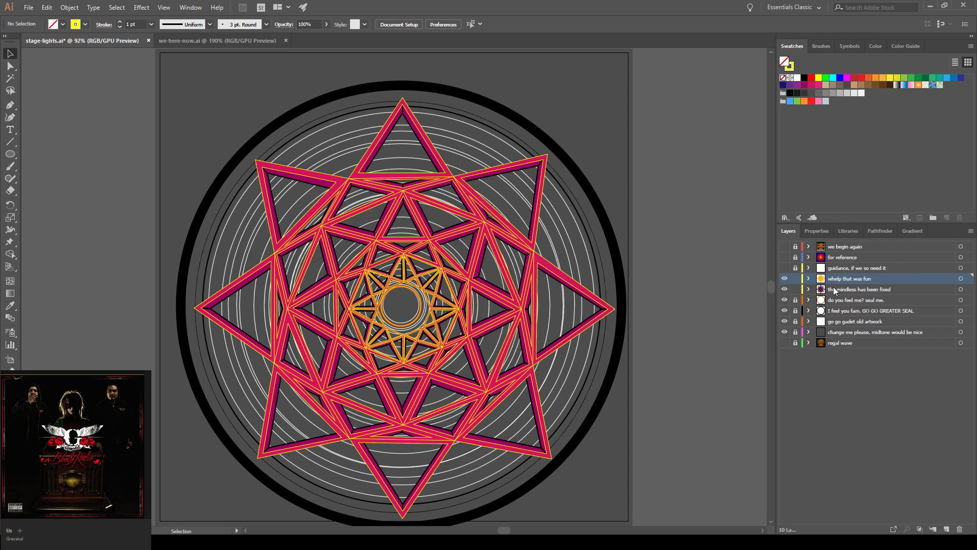
{"action": "left_click", "coordinate": [796, 289]}
{"action": "left_click", "coordinate": [796, 278]}
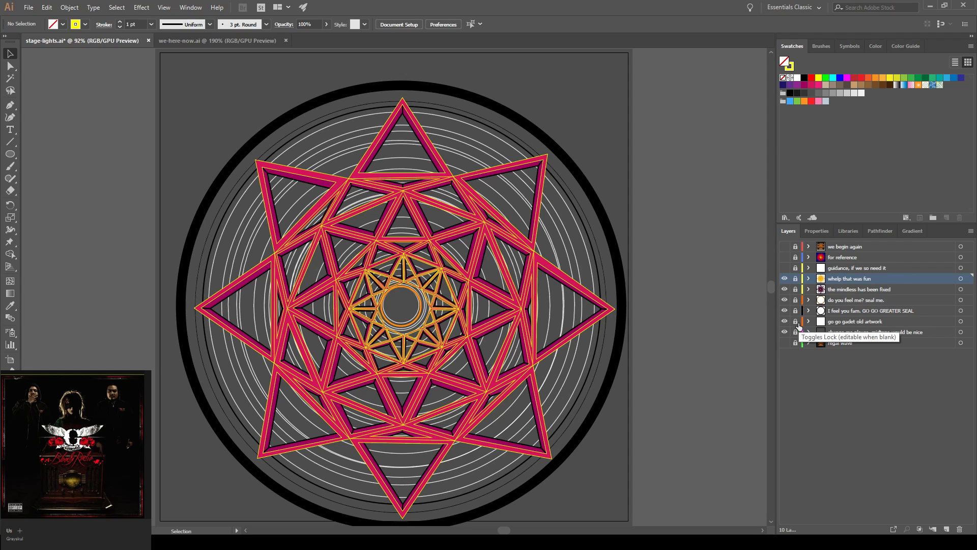
- Unlock the "go go gadet old artwork" layer and enlarge its circles to roughly match the enlarged star's extent
{"action": "left_click", "coordinate": [796, 321]}
{"action": "key", "text": "ctrl+a"}
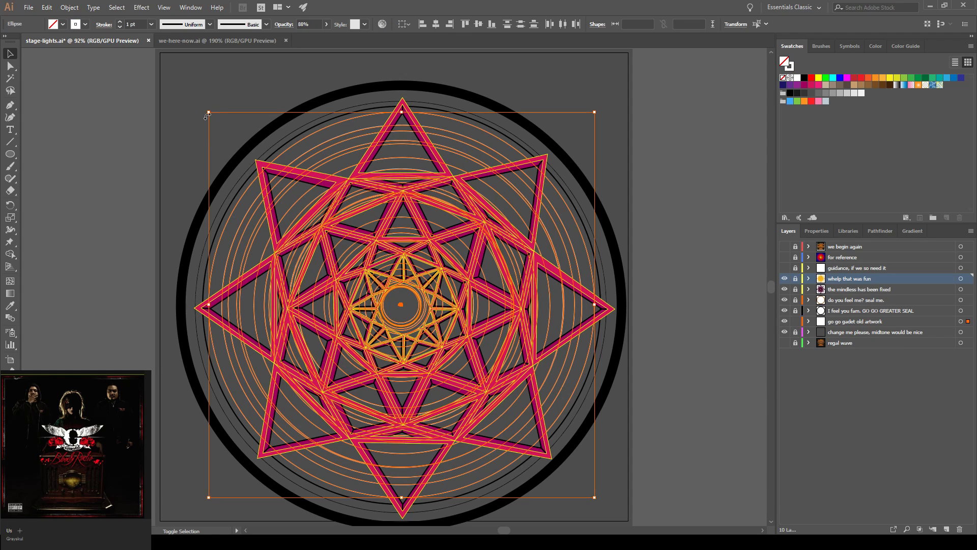
{"action": "left_click_drag", "start_coordinate": [208, 112], "coordinate": [195, 98]}
{"action": "left_click_drag", "start_coordinate": [595, 497], "coordinate": [613, 519]}
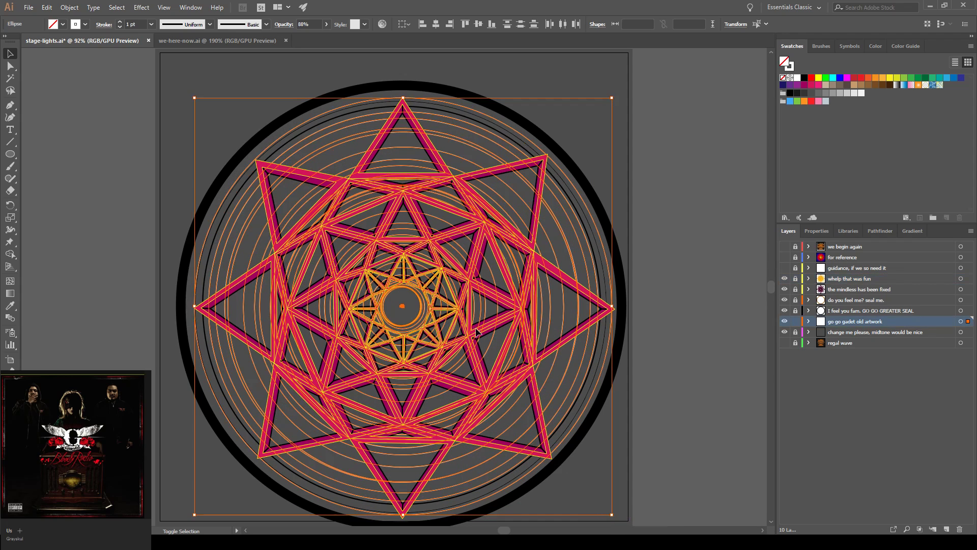
- Try nudging the concentric circles slightly to the left and deselect them
{"action": "key", "text": "Left"}
{"action": "key", "text": "Left"}
{"action": "key", "text": "Left"}
{"action": "key", "text": "Left"}
{"action": "key", "text": "Left"}
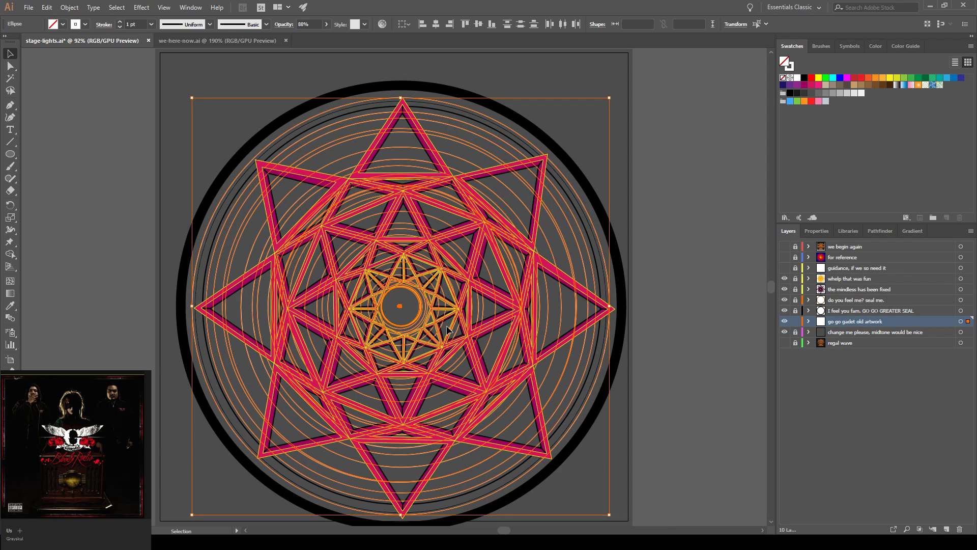
{"action": "left_click", "coordinate": [710, 309]}
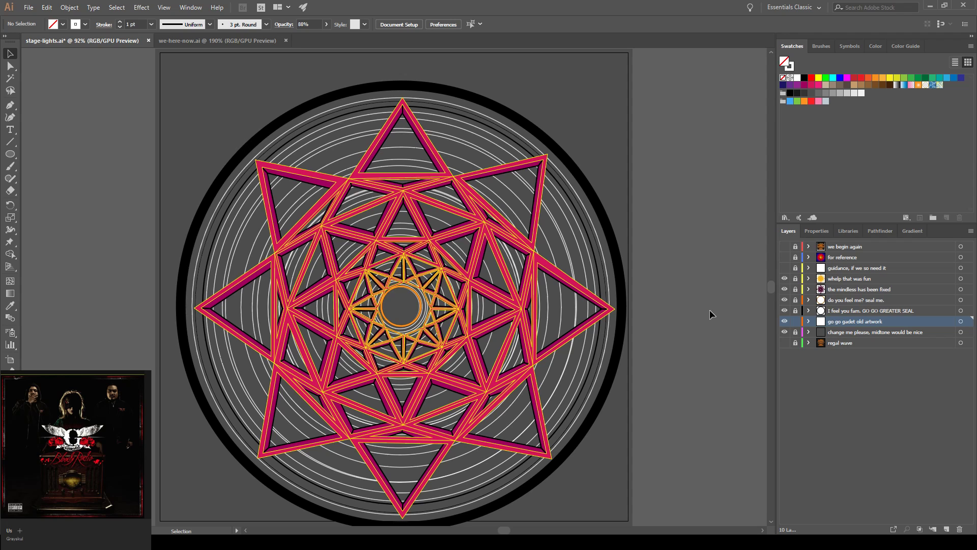
- Give all the concentric circles a bright green stroke with no fill and deselect them
{"action": "key", "text": "ctrl+a"}
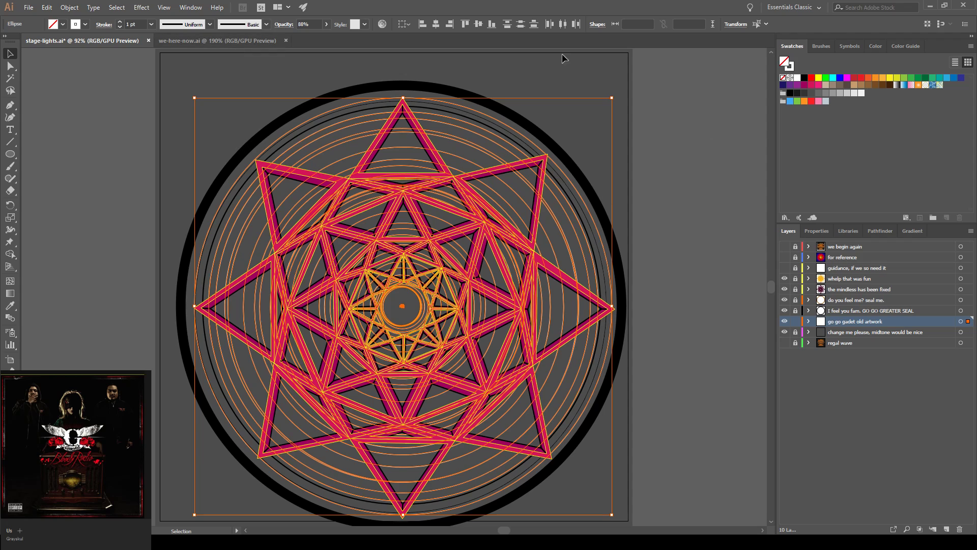
{"action": "left_click", "coordinate": [825, 77]}
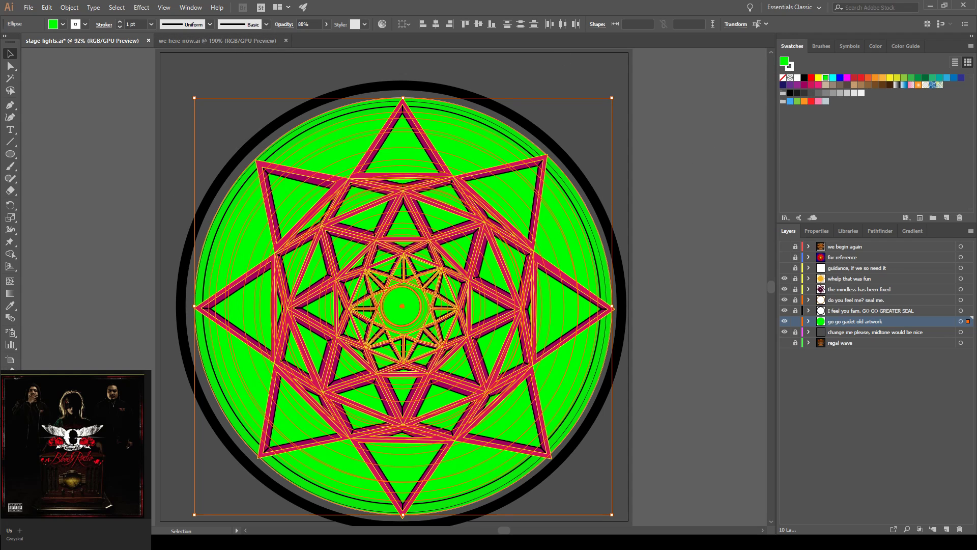
{"action": "key", "text": "shift+x"}
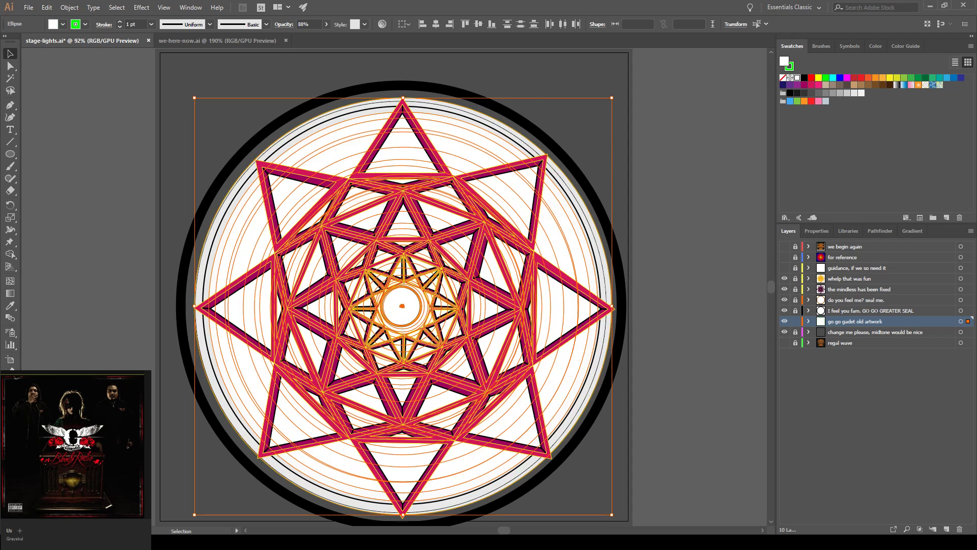
{"action": "key", "text": "slash"}
{"action": "left_click", "coordinate": [92, 283]}
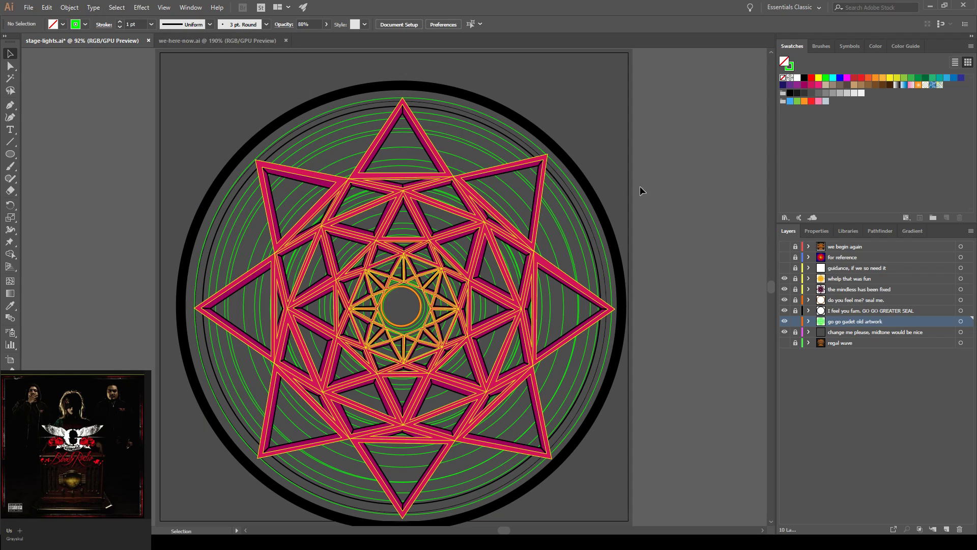
- Unlock the "do you feel me? seal me." layer and reposition the small orange ring to sit centred inside the star
{"action": "left_click", "coordinate": [795, 301]}
{"action": "left_click_drag", "start_coordinate": [409, 291], "coordinate": [411, 293]}
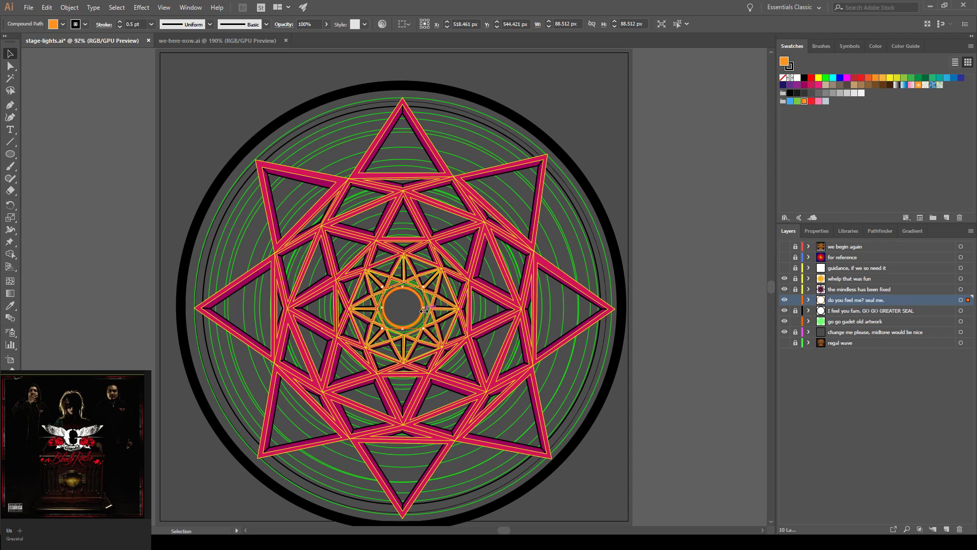
{"action": "key", "text": "a"}
{"action": "key", "text": "v"}
{"action": "left_click_drag", "start_coordinate": [426, 312], "coordinate": [422, 312]}
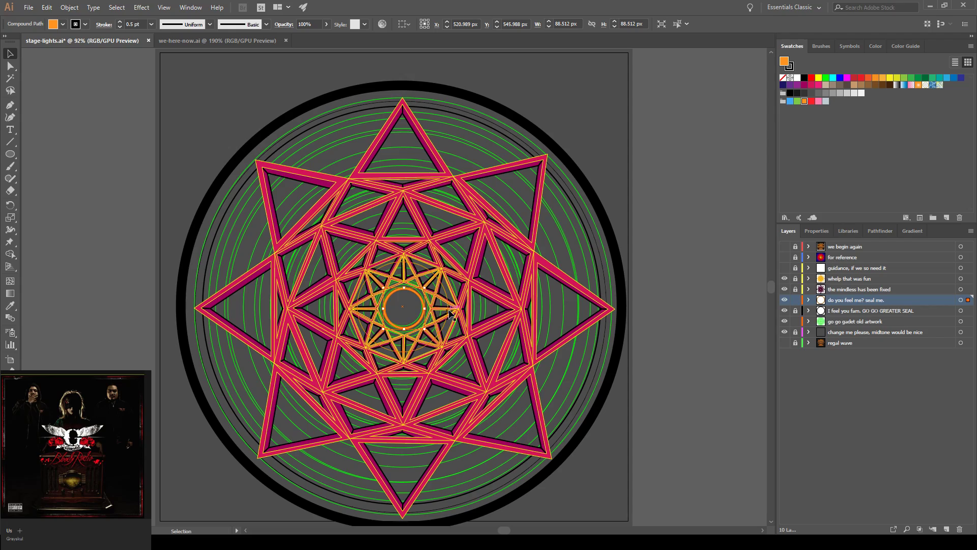
- Try enlarging the innermost green circle to about 92 px so it surrounds the orange ring
{"action": "key", "text": "a"}
{"action": "key", "text": "ctrl+equal"}
{"action": "key", "text": "ctrl+equal"}
{"action": "key", "text": "ctrl+equal"}
{"action": "key", "text": "ctrl+equal"}
{"action": "key", "text": "ctrl+equal"}
{"action": "key", "text": "ctrl+equal"}
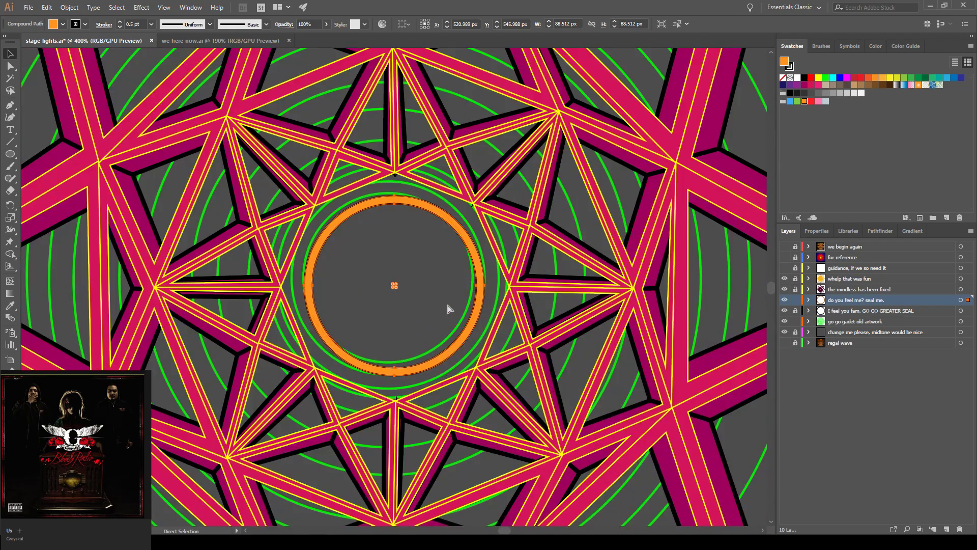
{"action": "key", "text": "v"}
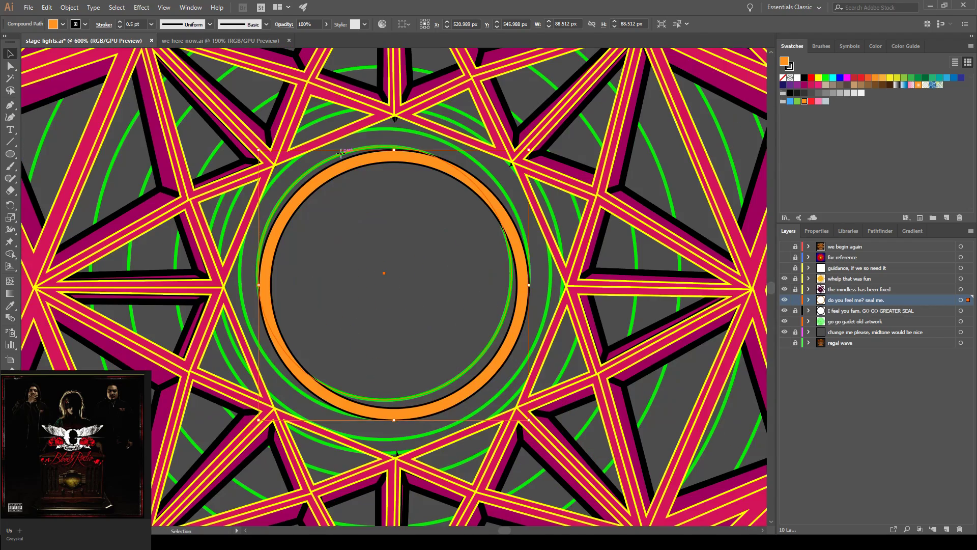
{"action": "left_click", "coordinate": [342, 156]}
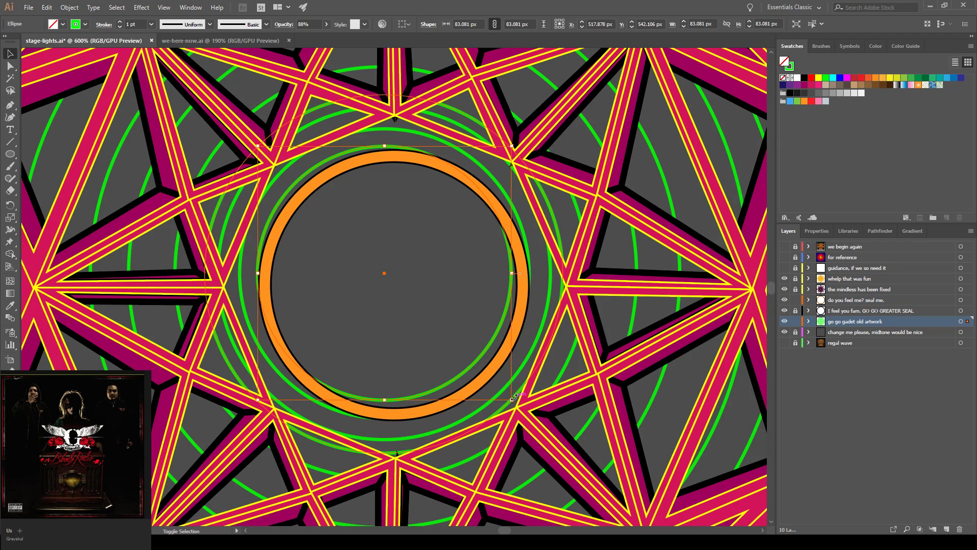
{"action": "left_click_drag", "start_coordinate": [514, 399], "coordinate": [536, 429]}
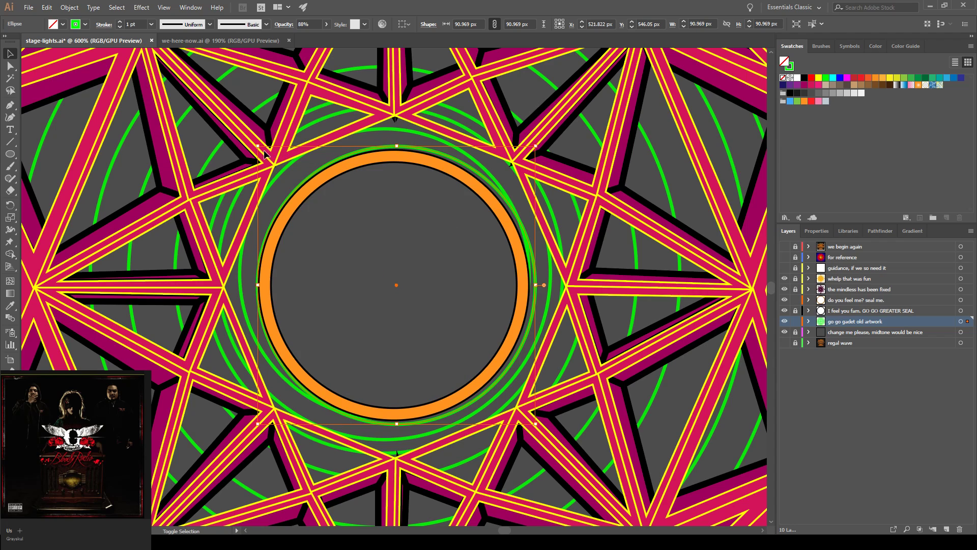
{"action": "left_click_drag", "start_coordinate": [258, 146], "coordinate": [253, 138]}
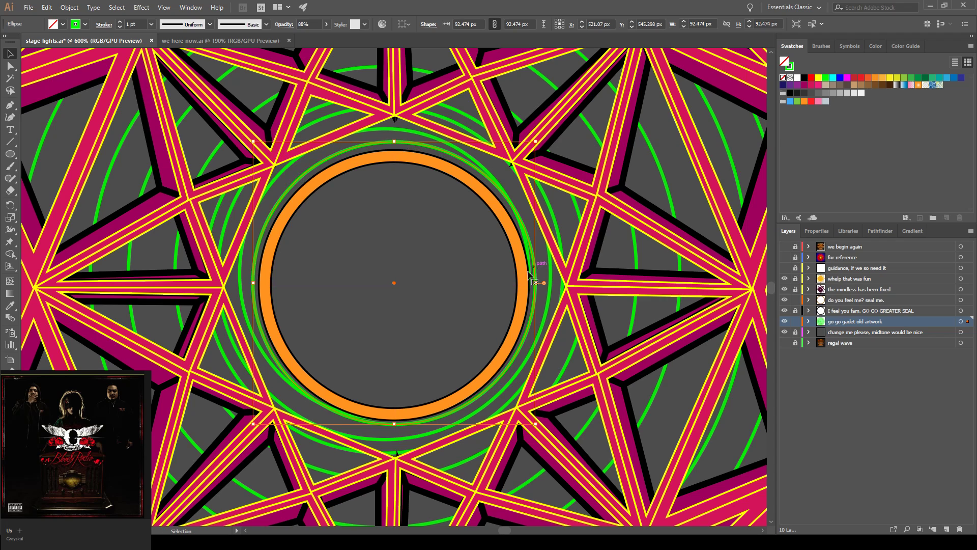
- Try enlarging the third green circle from the centre to about 111 px, and undo the resize
{"action": "left_click", "coordinate": [413, 439]}
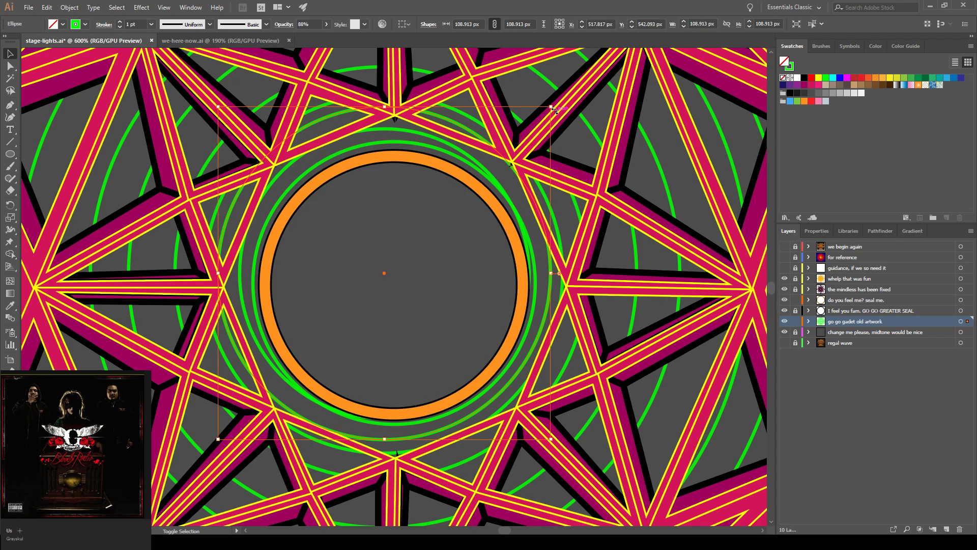
{"action": "left_click_drag", "start_coordinate": [550, 103], "coordinate": [558, 101]}
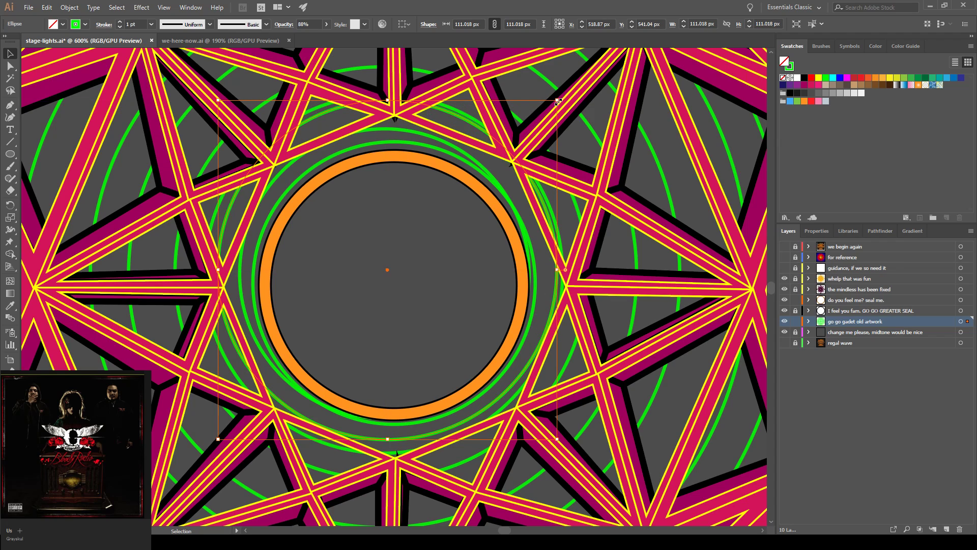
{"action": "key", "text": "ctrl+z"}
{"action": "key", "text": "ctrl+z"}
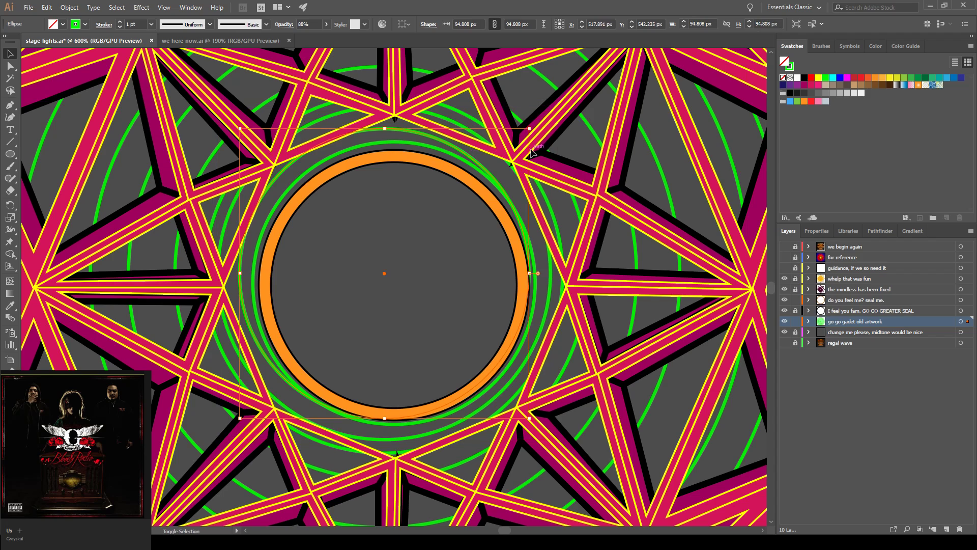
- Try enlarging the second green circle to about 101 px and moving the third circle right and down to centre it around the ring
{"action": "left_click_drag", "start_coordinate": [529, 128], "coordinate": [540, 120]}
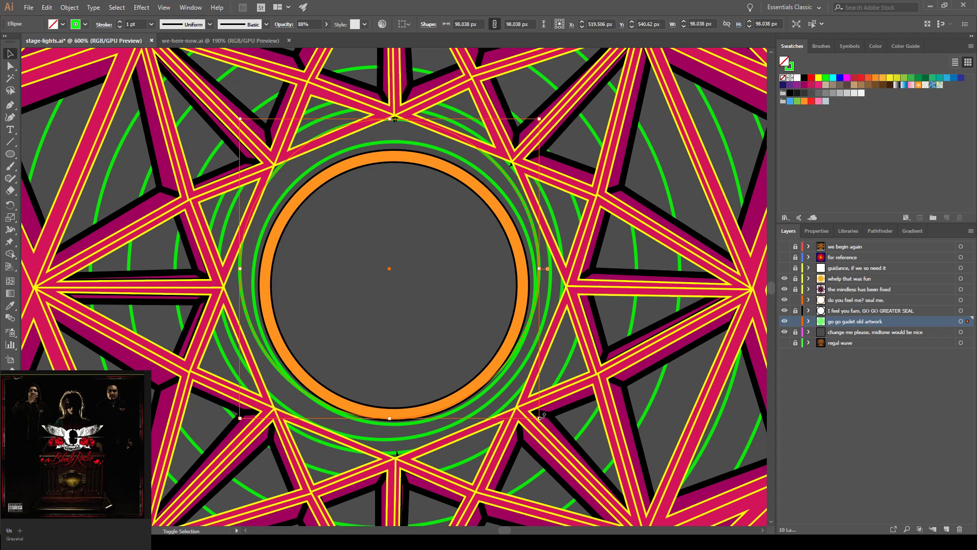
{"action": "left_click_drag", "start_coordinate": [539, 417], "coordinate": [549, 451]}
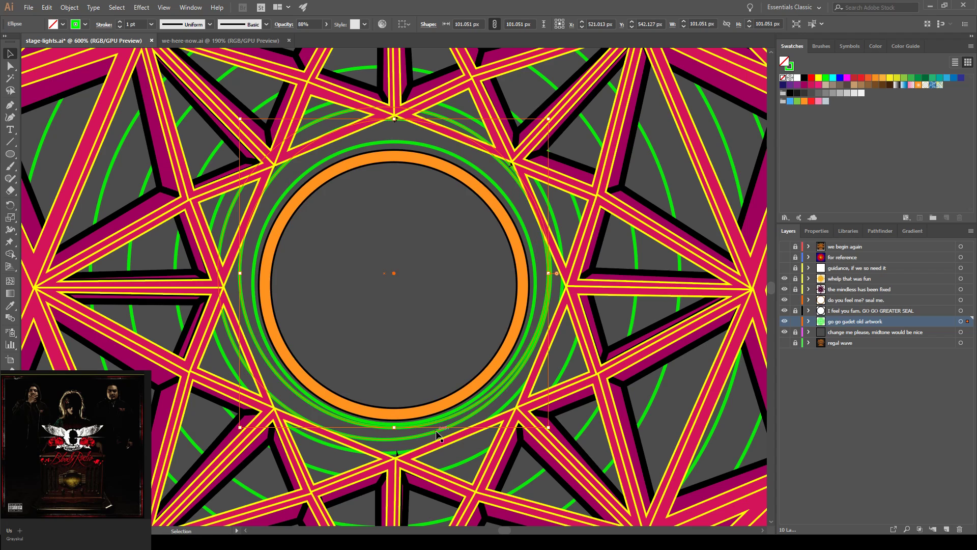
{"action": "left_click_drag", "start_coordinate": [436, 433], "coordinate": [439, 430]}
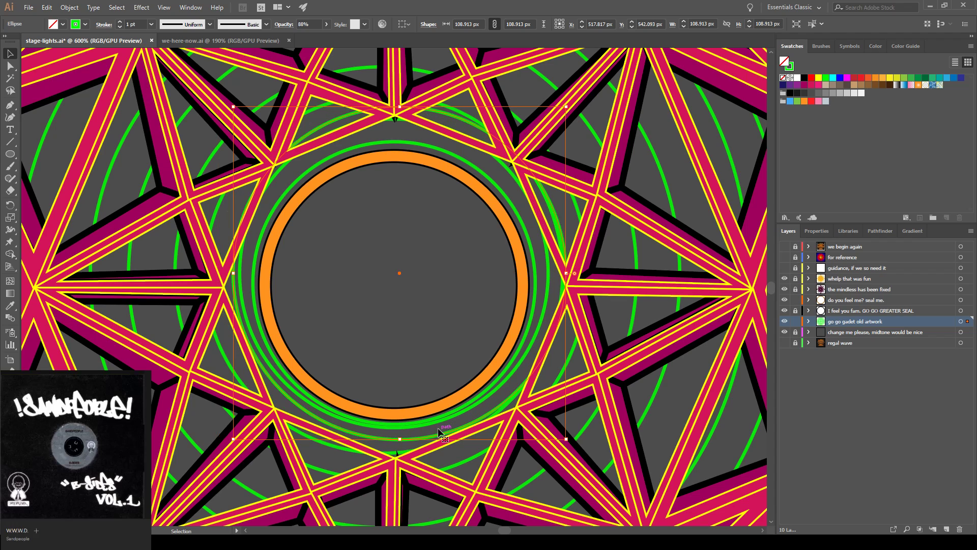
{"action": "key", "text": "Down"}
{"action": "key", "text": "Down"}
{"action": "key", "text": "Down"}
{"action": "key", "text": "Down"}
{"action": "key", "text": "Down"}
{"action": "key", "text": "a"}
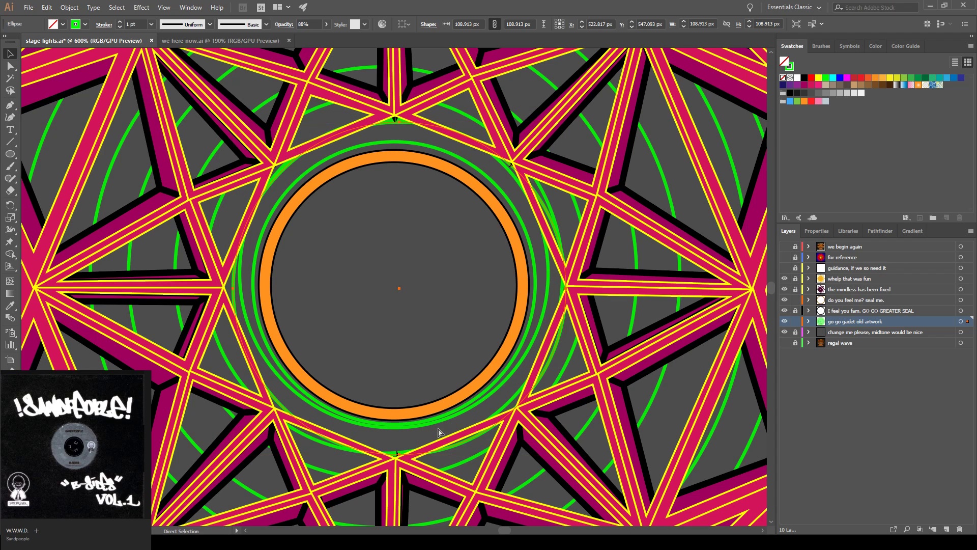
{"action": "left_click", "coordinate": [388, 382]}
- Undo the individual circle resizes and moves, and select all the unlocked artwork
{"action": "key", "text": "ctrl+z"}
{"action": "key", "text": "ctrl+z"}
{"action": "key", "text": "ctrl+z"}
{"action": "key", "text": "ctrl+z"}
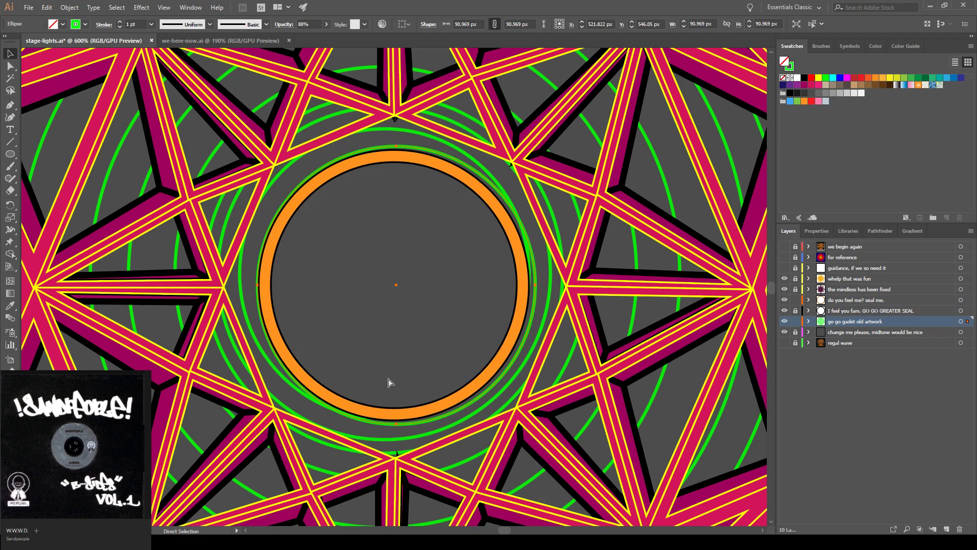
{"action": "key", "text": "ctrl+z"}
{"action": "key", "text": "ctrl+z"}
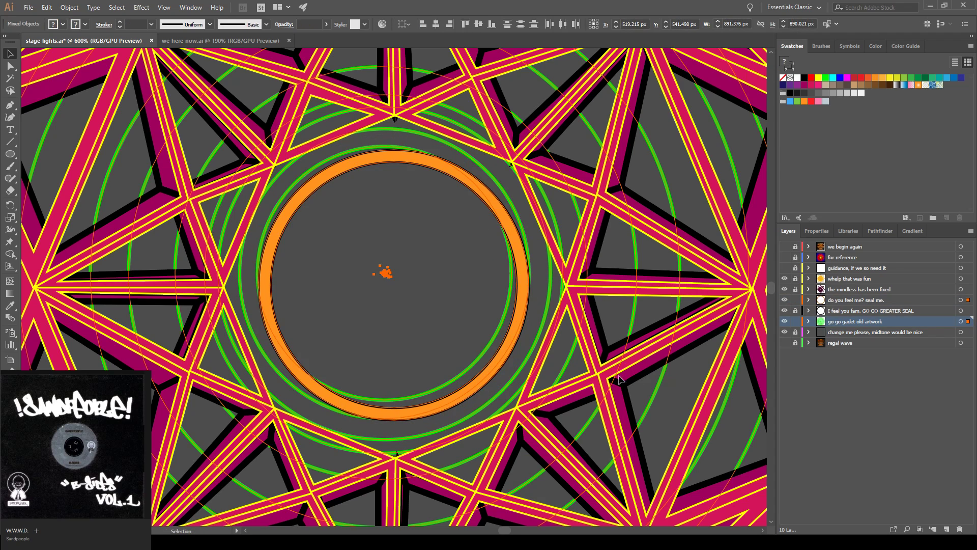
- Try nudging the circles and the orange ring together 5 px down, and move them back up
{"action": "key", "text": "Down"}
{"action": "key", "text": "Down"}
{"action": "key", "text": "Down"}
{"action": "key", "text": "Down"}
{"action": "key", "text": "Down"}
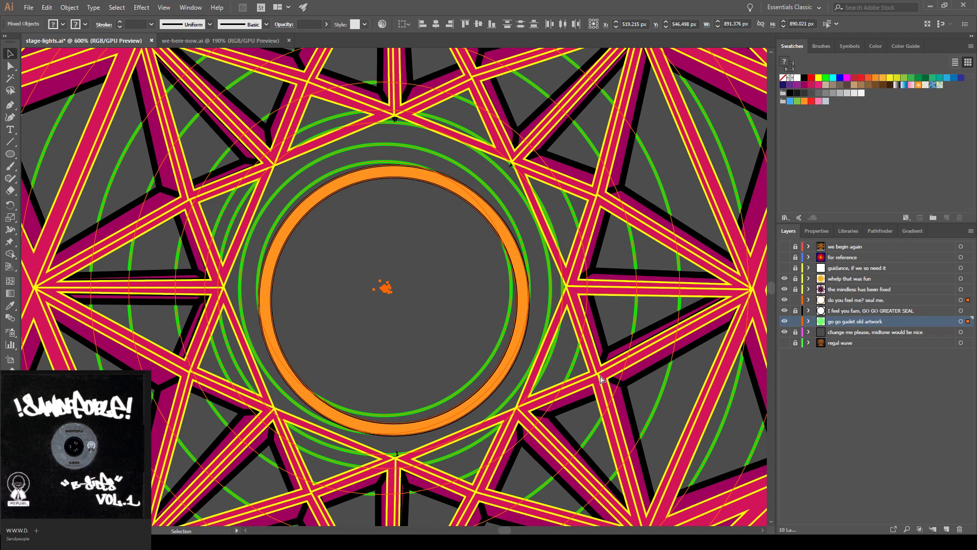
{"action": "key", "text": "Up"}
{"action": "key", "text": "Up"}
{"action": "key", "text": "Up"}
{"action": "key", "text": "Up"}
{"action": "key", "text": "Up"}
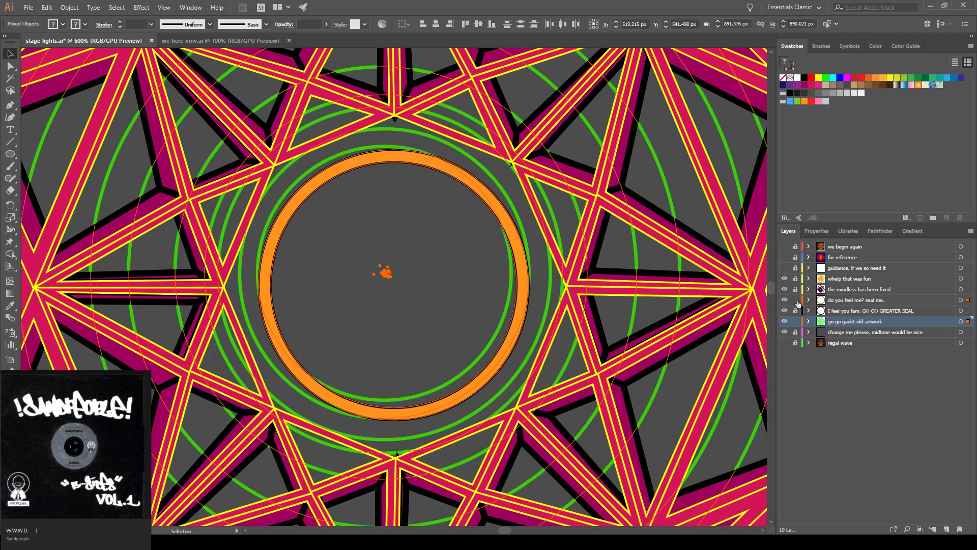
- Lock the "do you feel me? seal me." layer and nudge all the green circles about 5 px down and 5 px right
{"action": "left_click", "coordinate": [796, 300]}
{"action": "key", "text": "Down"}
{"action": "key", "text": "Down"}
{"action": "key", "text": "Down"}
{"action": "key", "text": "Down"}
{"action": "key", "text": "Down"}
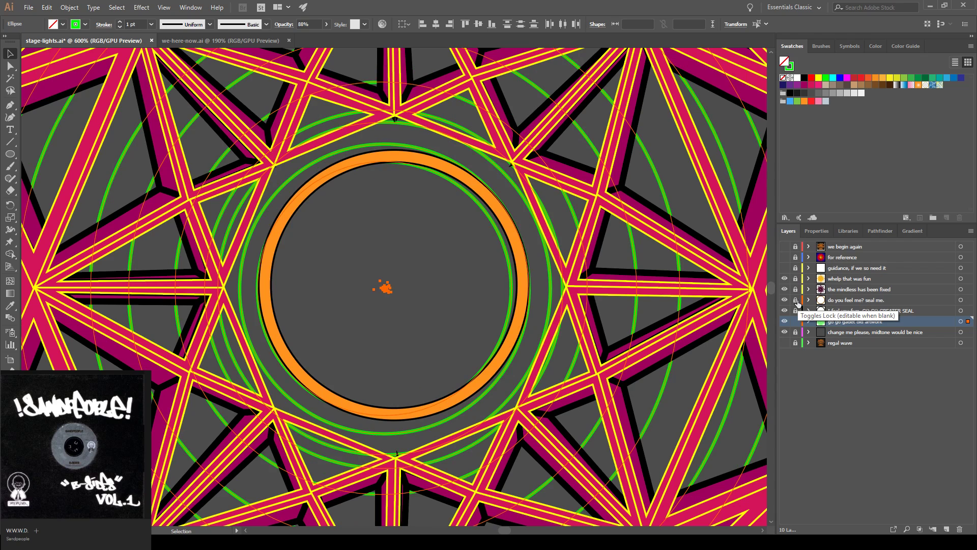
{"action": "key", "text": "Right"}
{"action": "key", "text": "Right"}
{"action": "key", "text": "Right"}
{"action": "key", "text": "Right"}
{"action": "key", "text": "Right"}
{"action": "key", "text": "Right"}
{"action": "key", "text": "Right"}
{"action": "key", "text": "Right"}
{"action": "key", "text": "Right"}
{"action": "key", "text": "Right"}
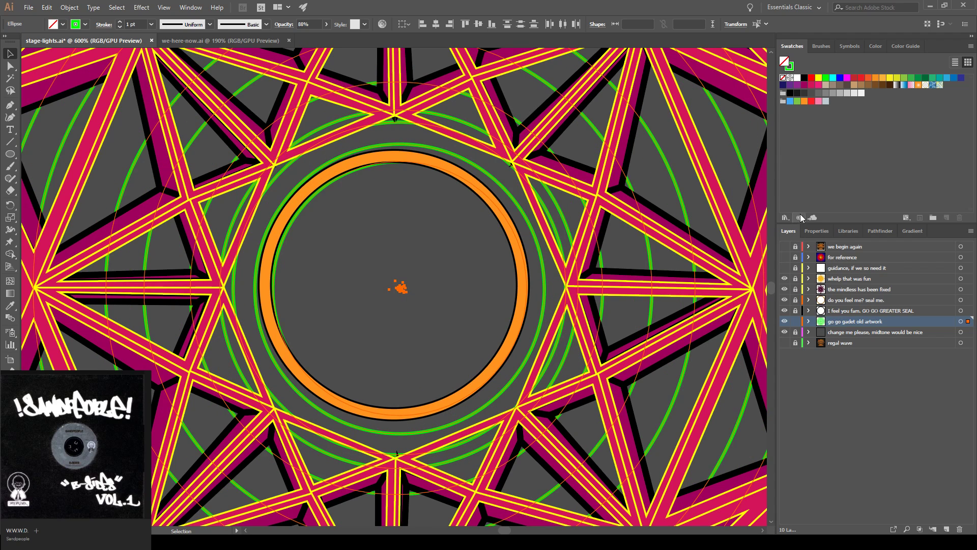
{"action": "left_click", "coordinate": [71, 7]}
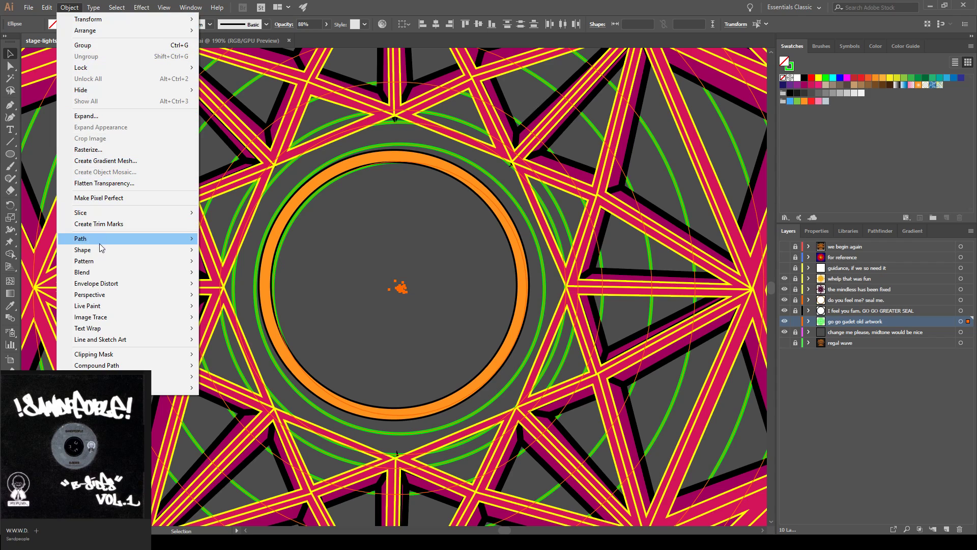
{"action": "mouse_move", "coordinate": [115, 277]}
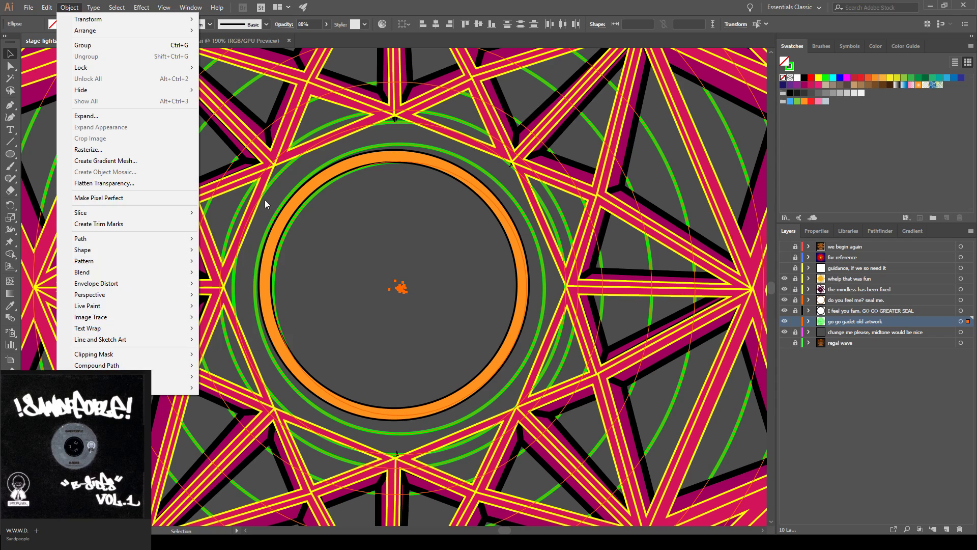
{"action": "right_click", "coordinate": [322, 130]}
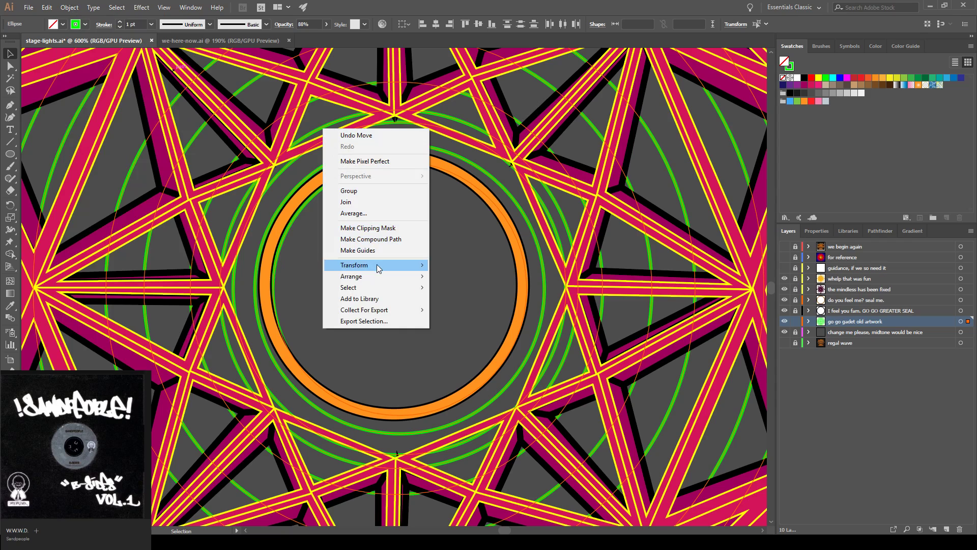
{"action": "mouse_move", "coordinate": [379, 281]}
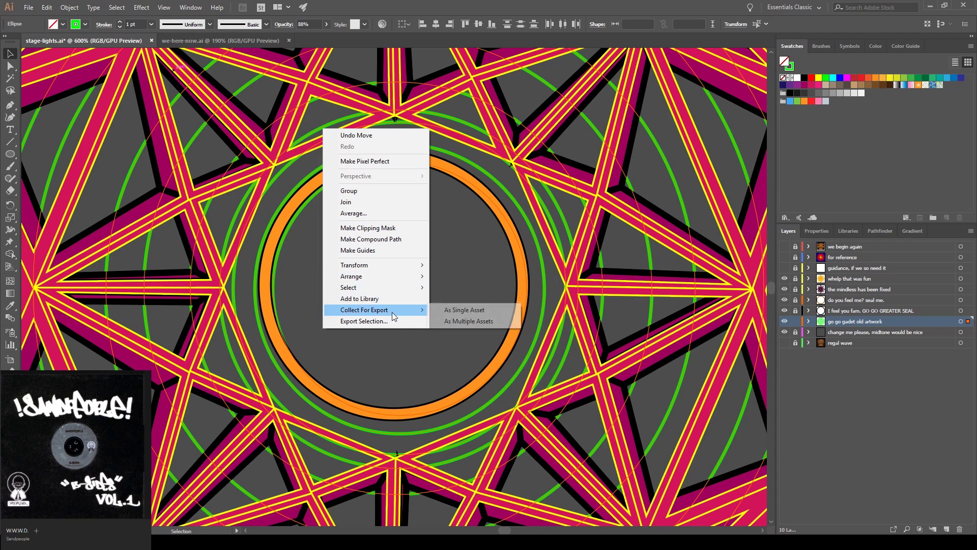
{"action": "left_click", "coordinate": [395, 161]}
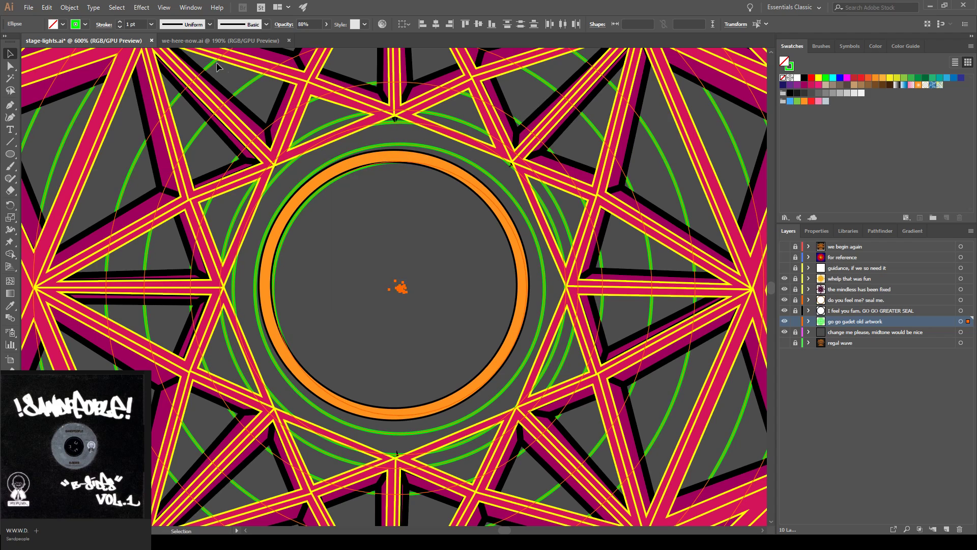
{"action": "left_click", "coordinate": [108, 8]}
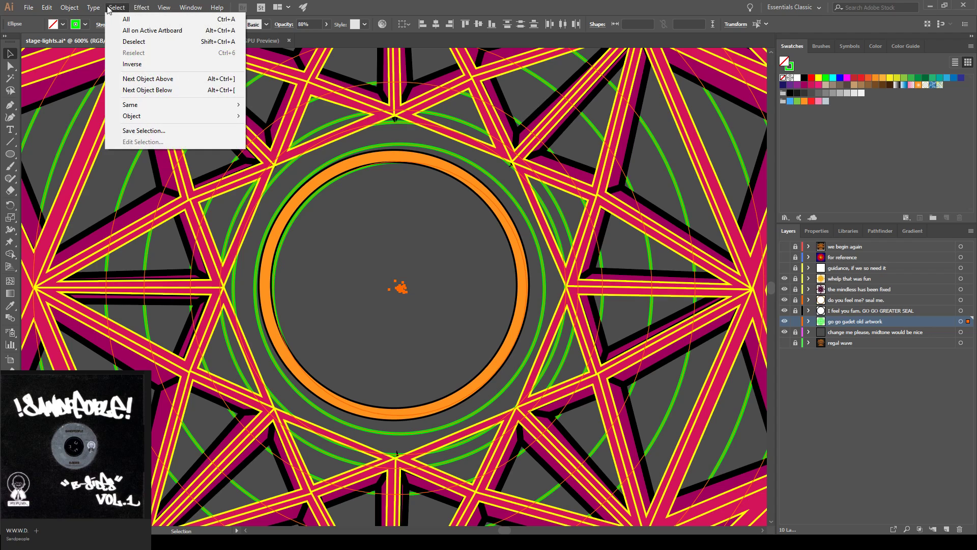
{"action": "mouse_move", "coordinate": [134, 106]}
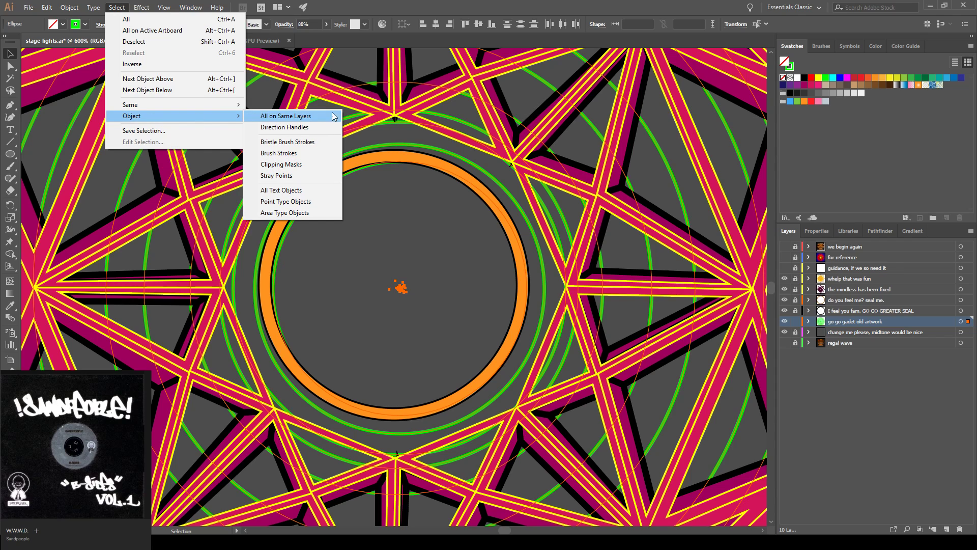
{"action": "left_click", "coordinate": [429, 215]}
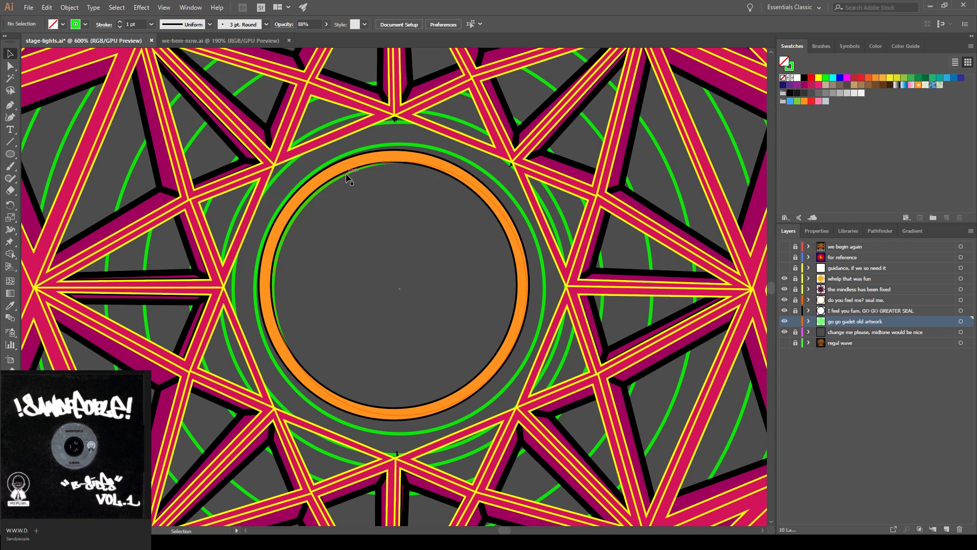
- Examine the green circles one at a time, from the one around the orange ring outward, comparing their sizes and centre positions
{"action": "left_click_drag", "start_coordinate": [346, 175], "coordinate": [344, 177]}
{"action": "left_click", "coordinate": [395, 148]}
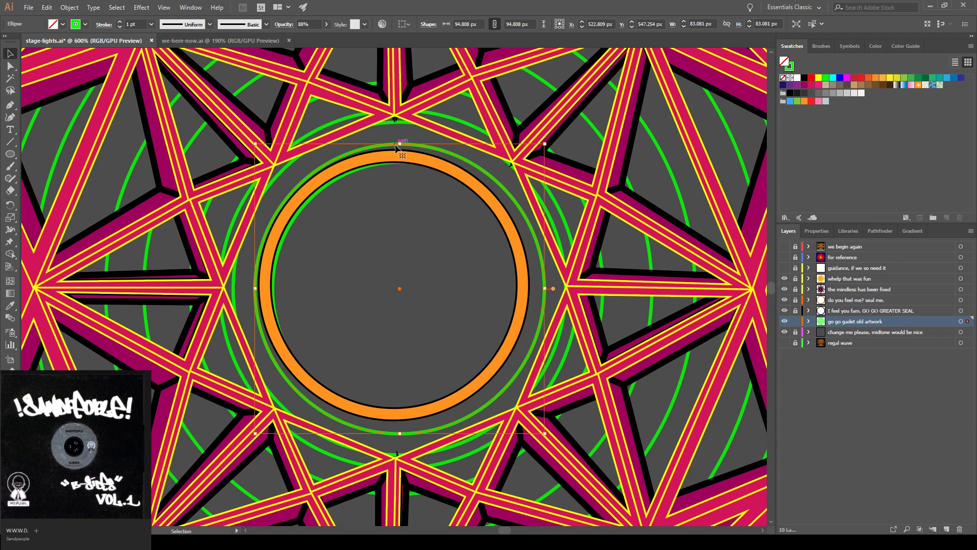
{"action": "left_click_drag", "start_coordinate": [396, 148], "coordinate": [392, 122]}
{"action": "left_click", "coordinate": [369, 166]}
{"action": "key", "text": "a"}
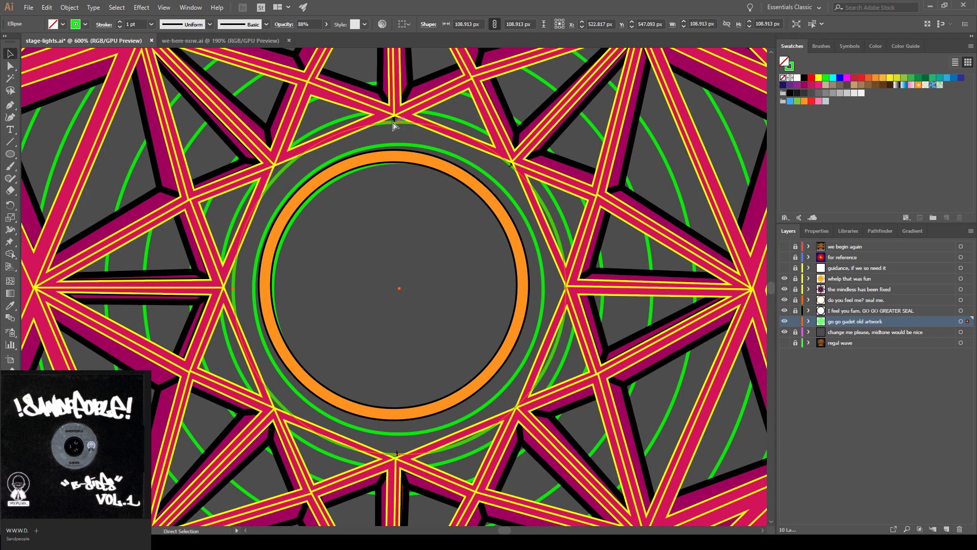
{"action": "key", "text": "ctrl+a"}
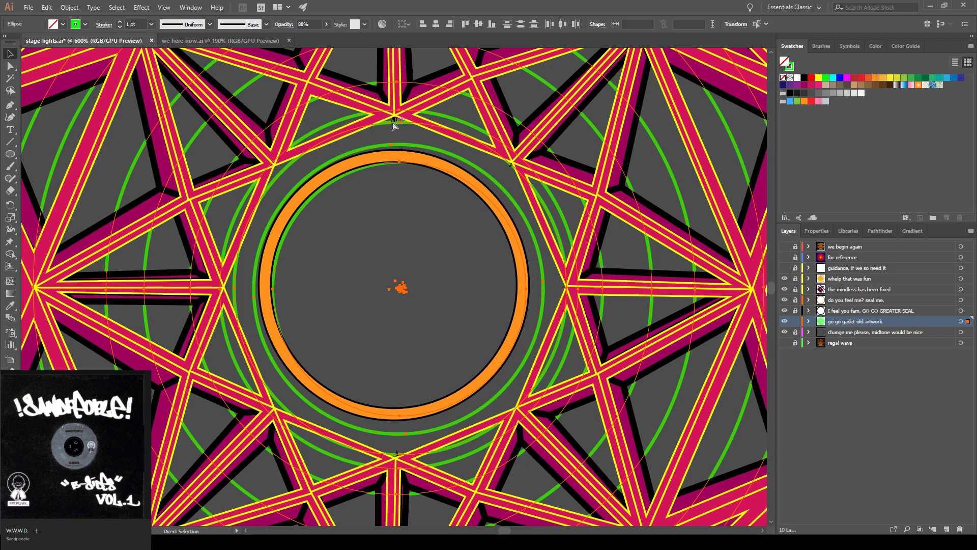
{"action": "left_click", "coordinate": [394, 124]}
{"action": "key", "text": "v"}
{"action": "left_click_drag", "start_coordinate": [438, 113], "coordinate": [448, 119]}
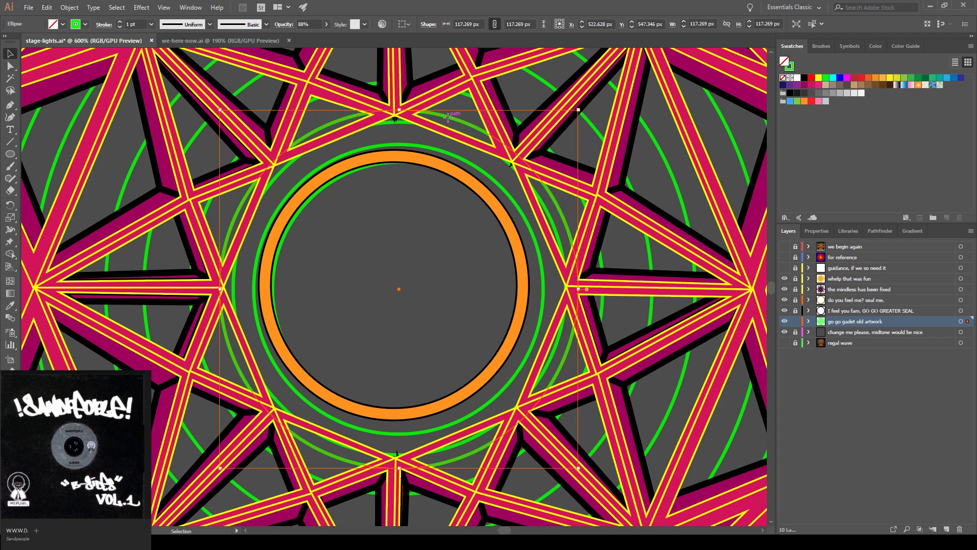
{"action": "double_click", "coordinate": [447, 117]}
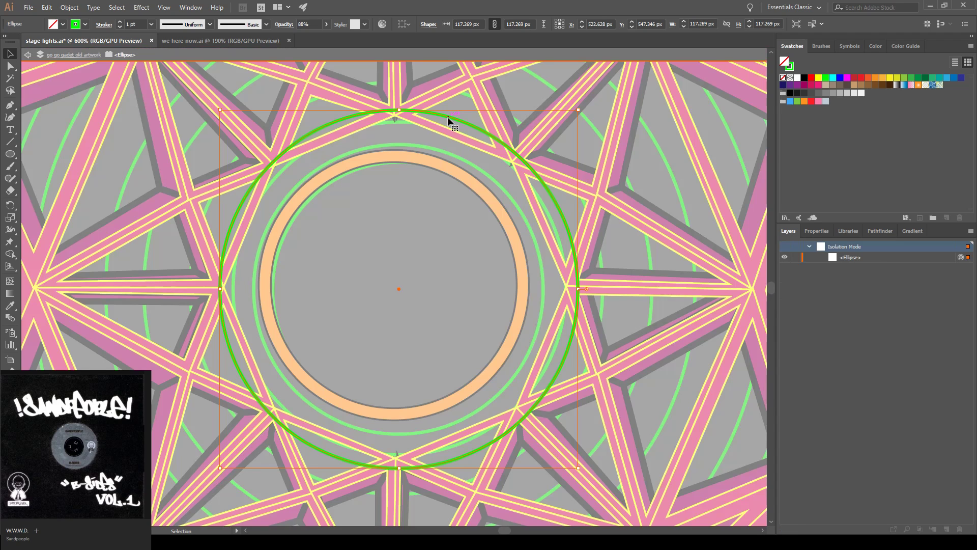
{"action": "key", "text": "Escape"}
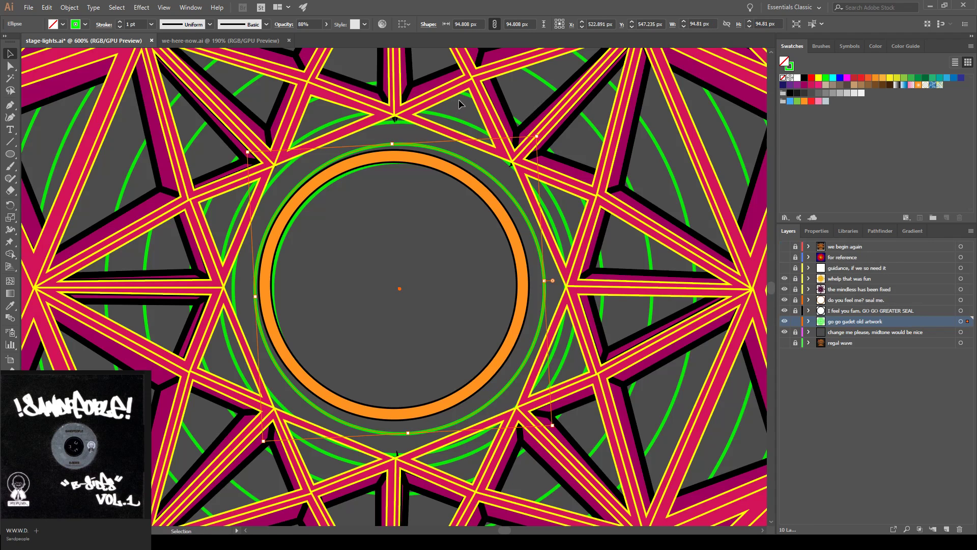
{"action": "left_click", "coordinate": [409, 123]}
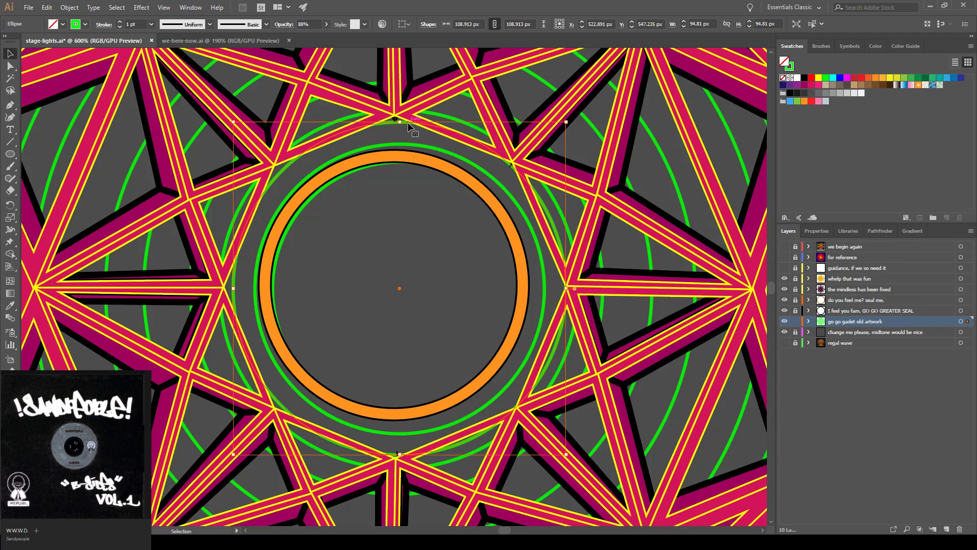
{"action": "left_click", "coordinate": [443, 117]}
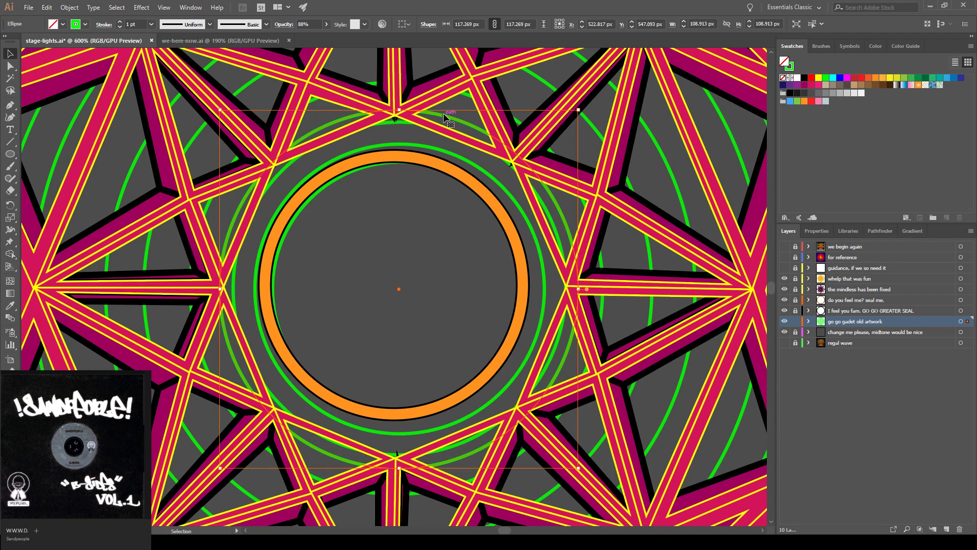
{"action": "left_click_drag", "start_coordinate": [445, 114], "coordinate": [468, 96]}
{"action": "left_click_drag", "start_coordinate": [546, 77], "coordinate": [542, 83]}
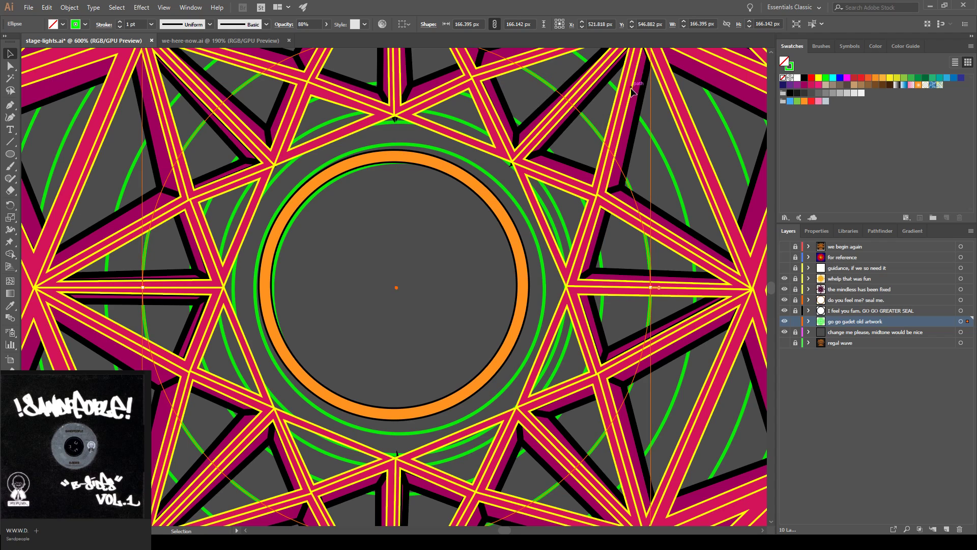
{"action": "left_click_drag", "start_coordinate": [643, 121], "coordinate": [643, 125]}
- Move the two green circles with the farthest outlying centre points into the cluster of the other circles' centres
{"action": "key", "text": "ctrl+a"}
{"action": "key", "text": "v"}
{"action": "left_click_drag", "start_coordinate": [389, 294], "coordinate": [394, 292]}
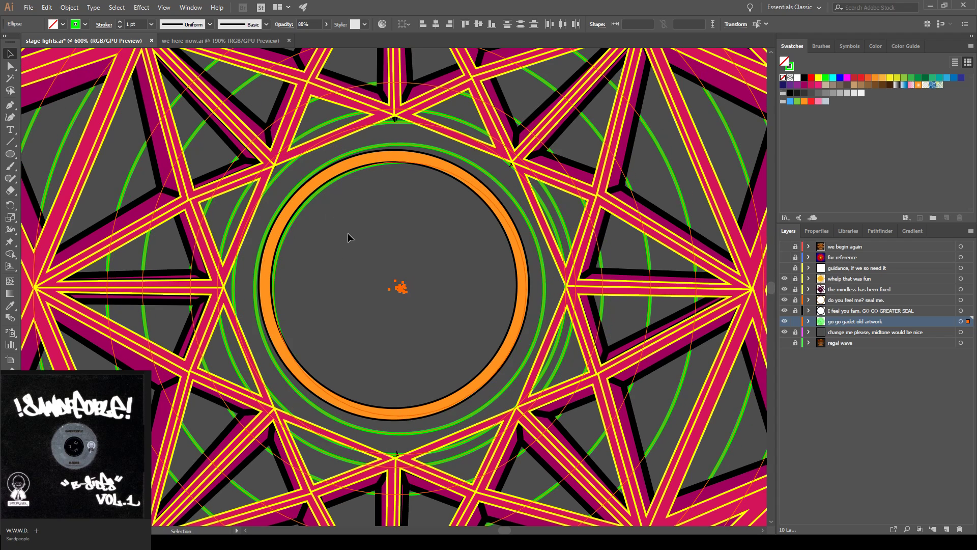
{"action": "left_click", "coordinate": [365, 250]}
{"action": "left_click_drag", "start_coordinate": [389, 291], "coordinate": [399, 292]}
{"action": "key", "text": "ctrl+a"}
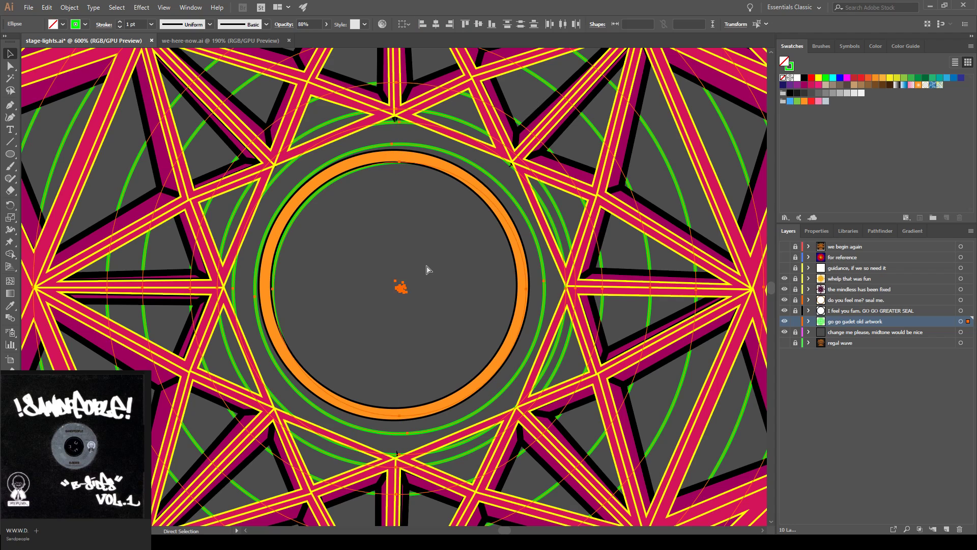
{"action": "left_click", "coordinate": [397, 284]}
{"action": "left_click_drag", "start_coordinate": [397, 283], "coordinate": [403, 291]}
{"action": "key", "text": "ctrl+a"}
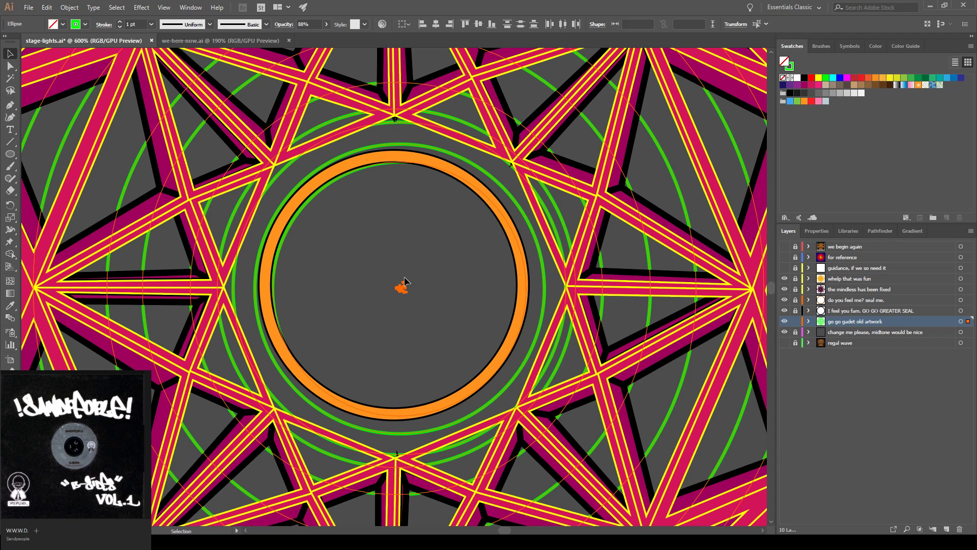
- Move the circle centred at X 524.44, Y 546.21 px straight down to the centre points near X 524.34 px
{"action": "scroll", "coordinate": [405, 281], "scroll_direction": "up", "scroll_amount": 10}
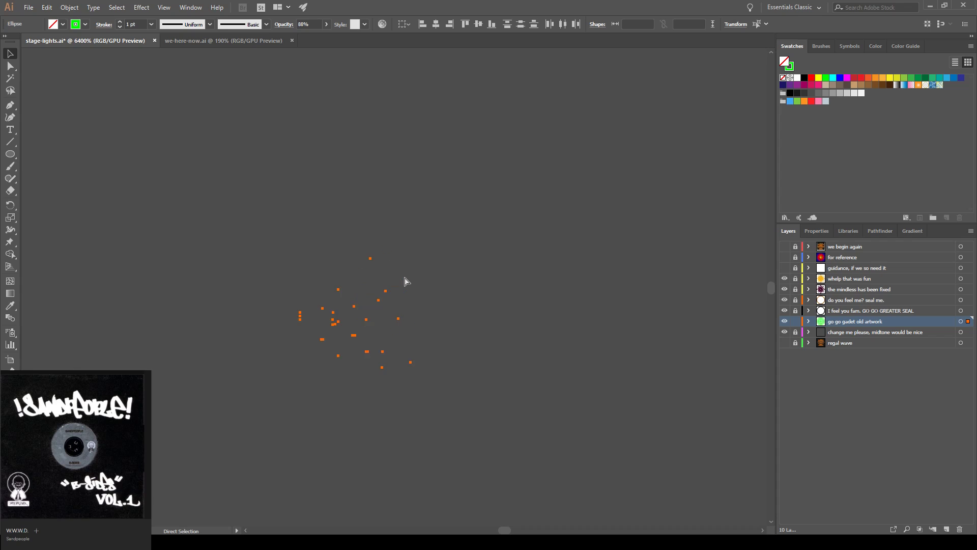
{"action": "scroll", "coordinate": [407, 282], "scroll_direction": "down", "scroll_amount": 1}
{"action": "left_click", "coordinate": [407, 282]}
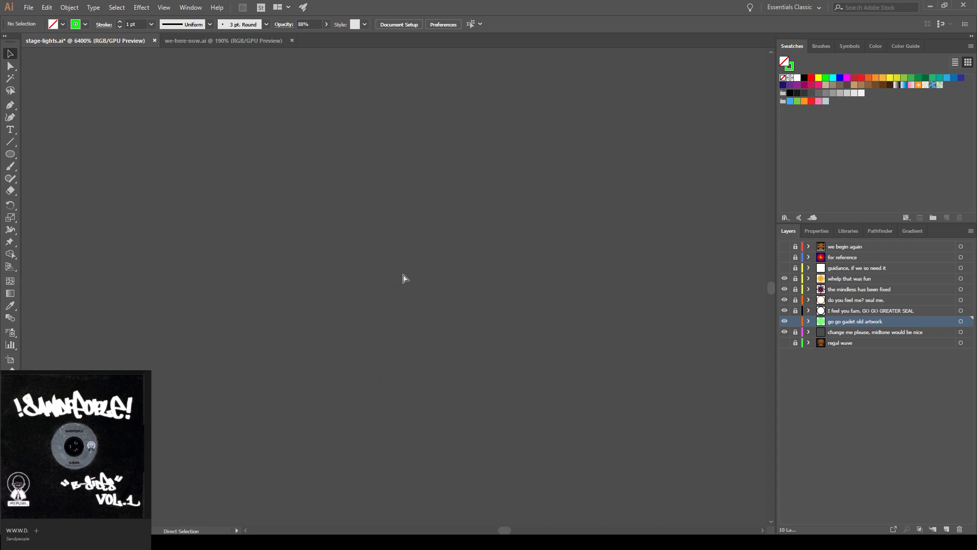
{"action": "left_click", "coordinate": [402, 277]}
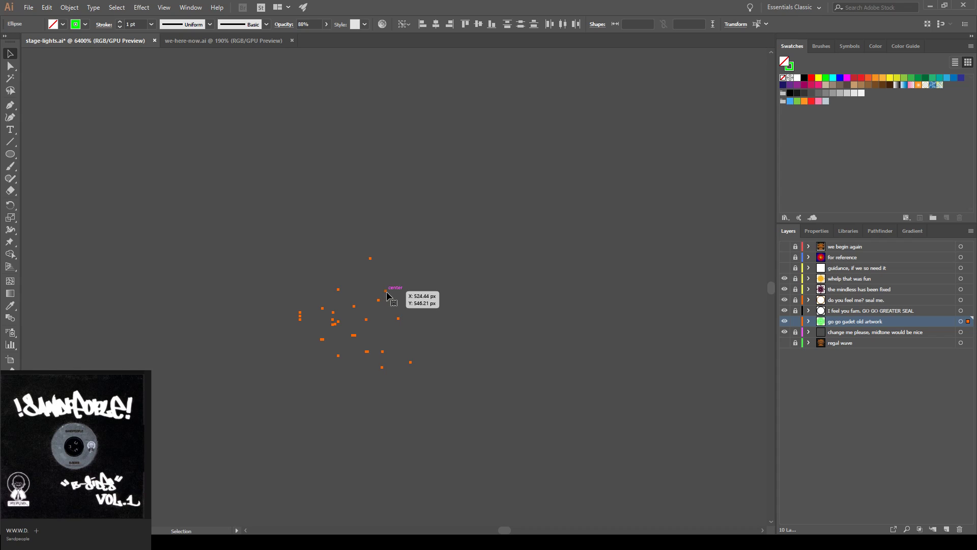
{"action": "left_click", "coordinate": [387, 296]}
{"action": "mouse_move", "coordinate": [387, 293]}
{"action": "left_mouse_down"}
{"action": "mouse_move", "coordinate": [369, 306]}
{"action": "mouse_move", "coordinate": [384, 328]}
{"action": "mouse_move", "coordinate": [381, 371]}
{"action": "left_mouse_up"}
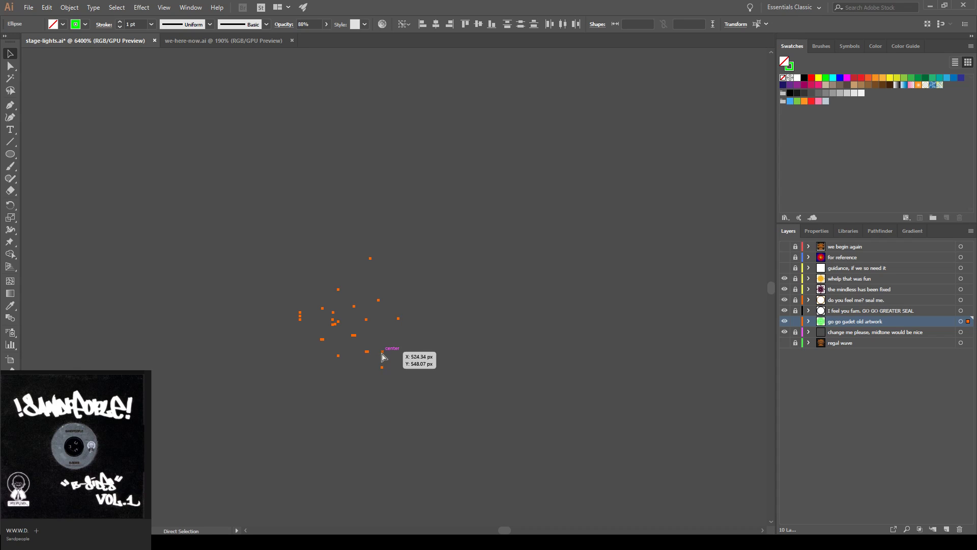
- Move the circle centred at X 524.34, Y 548.56 px up onto the shared centre at Y 548.07 px
{"action": "key", "text": "ctrl+shift+a"}
{"action": "left_click_drag", "start_coordinate": [383, 352], "coordinate": [384, 355]}
{"action": "left_click", "coordinate": [384, 356]}
{"action": "left_click_drag", "start_coordinate": [382, 372], "coordinate": [382, 350]}
{"action": "key", "text": "a"}
{"action": "key", "text": "v"}
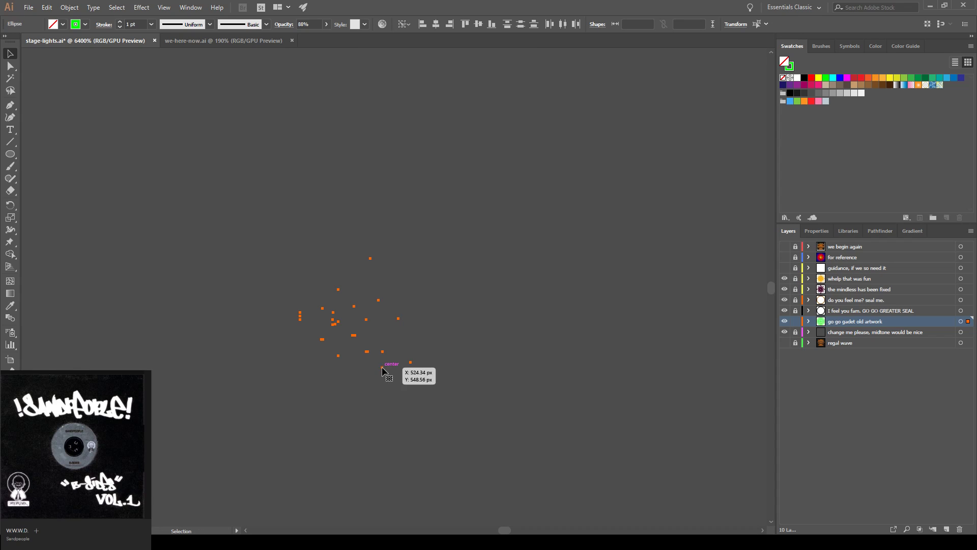
{"action": "left_click", "coordinate": [383, 368]}
{"action": "left_click_drag", "start_coordinate": [382, 367], "coordinate": [385, 353]}
{"action": "left_click", "coordinate": [385, 352]}
{"action": "key", "text": "a"}
{"action": "left_click", "coordinate": [386, 352]}
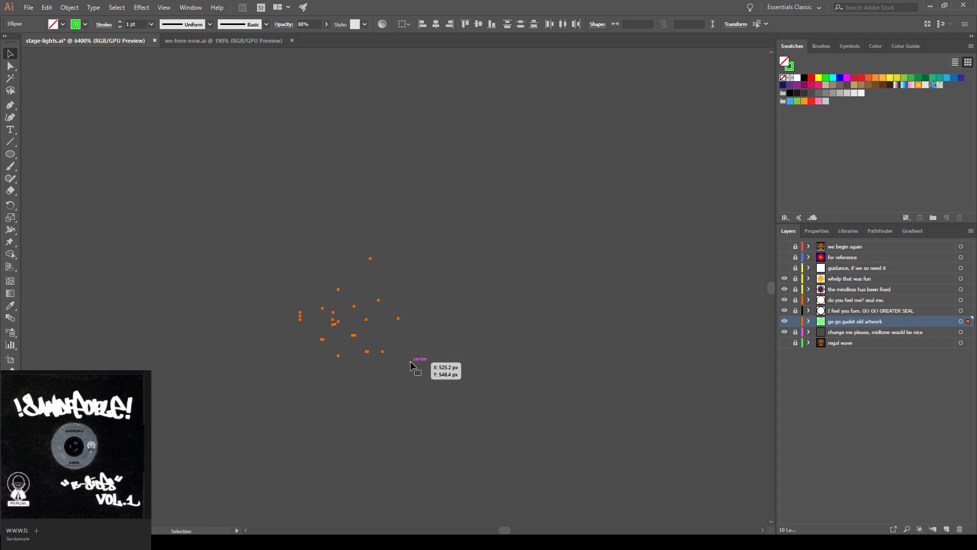
- Move the circles centred at X 525.2, Y 548.4 px and X 523.88, Y 548.08 px onto the shared centre at X 524.34 px
{"action": "left_click", "coordinate": [411, 362]}
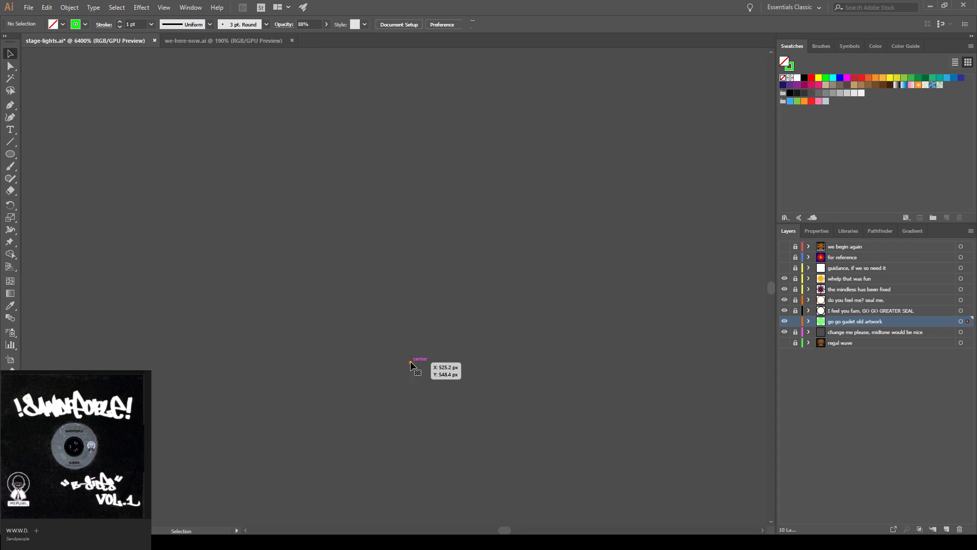
{"action": "left_click_drag", "start_coordinate": [410, 361], "coordinate": [383, 353]}
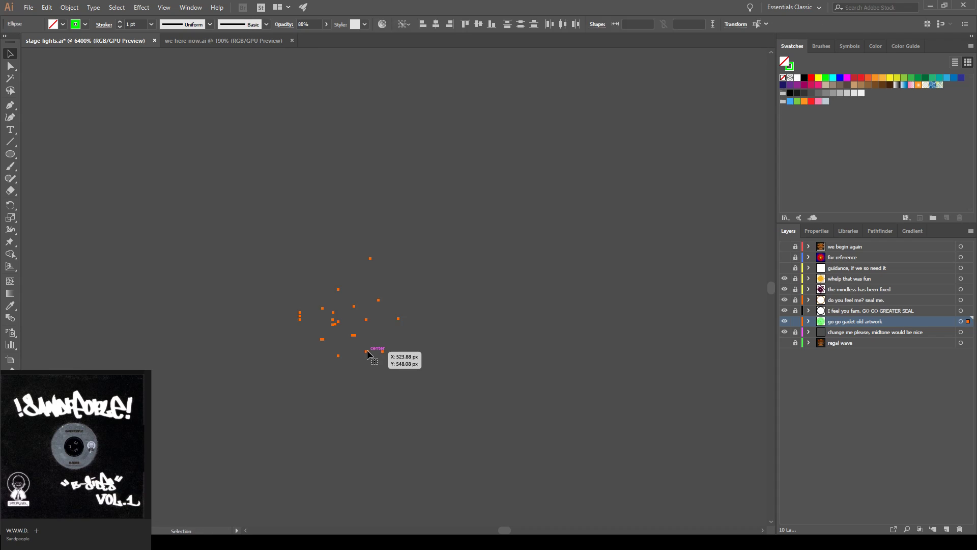
{"action": "key", "text": "ctrl+shift+a"}
{"action": "left_click_drag", "start_coordinate": [367, 352], "coordinate": [382, 351]}
{"action": "key", "text": "ctrl+a"}
{"action": "key", "text": "a"}
{"action": "left_click_drag", "start_coordinate": [367, 355], "coordinate": [383, 352]}
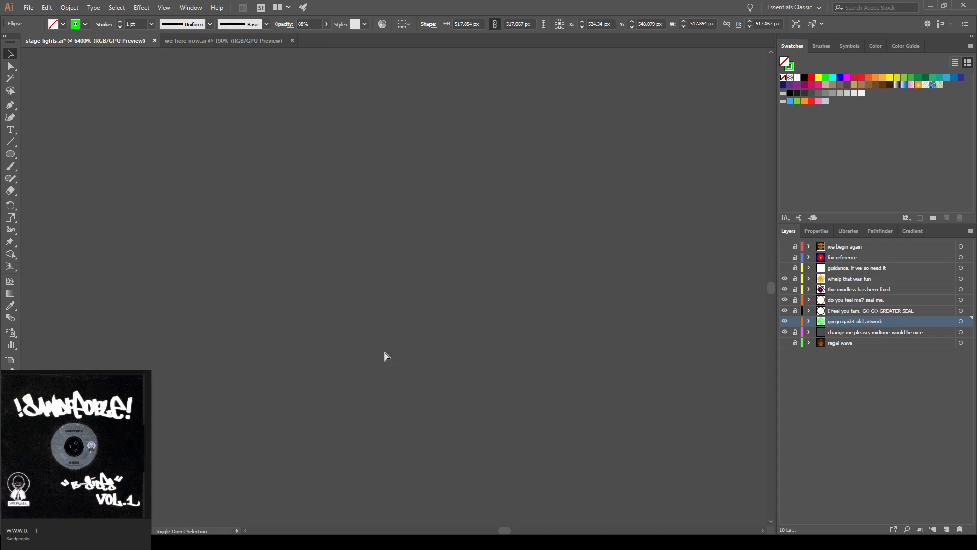
{"action": "left_click", "coordinate": [384, 355]}
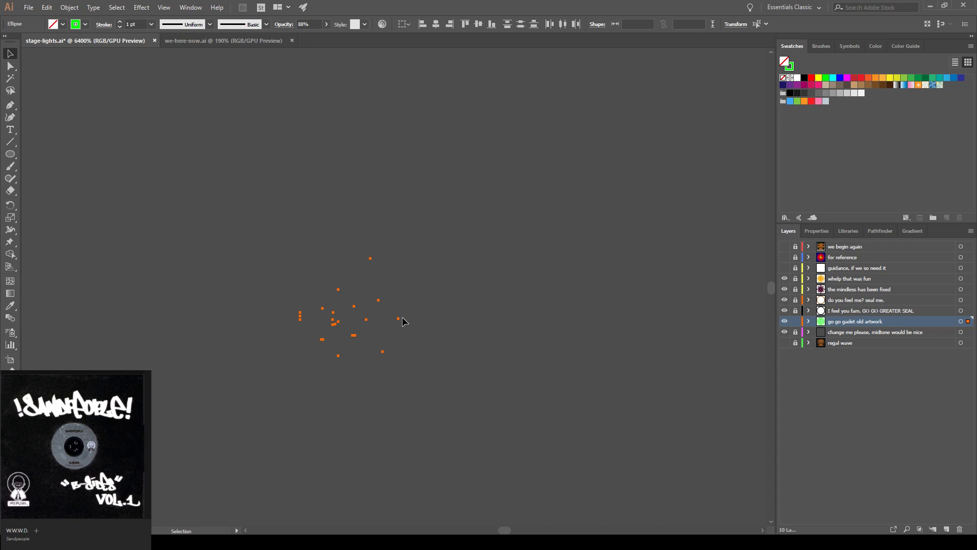
- Move the circle whose centre is the rightmost remaining point down and left onto the shared centre point
{"action": "key", "text": "ctrl"}
{"action": "left_click_drag", "start_coordinate": [401, 323], "coordinate": [390, 350]}
{"action": "key", "text": "ctrl+a"}
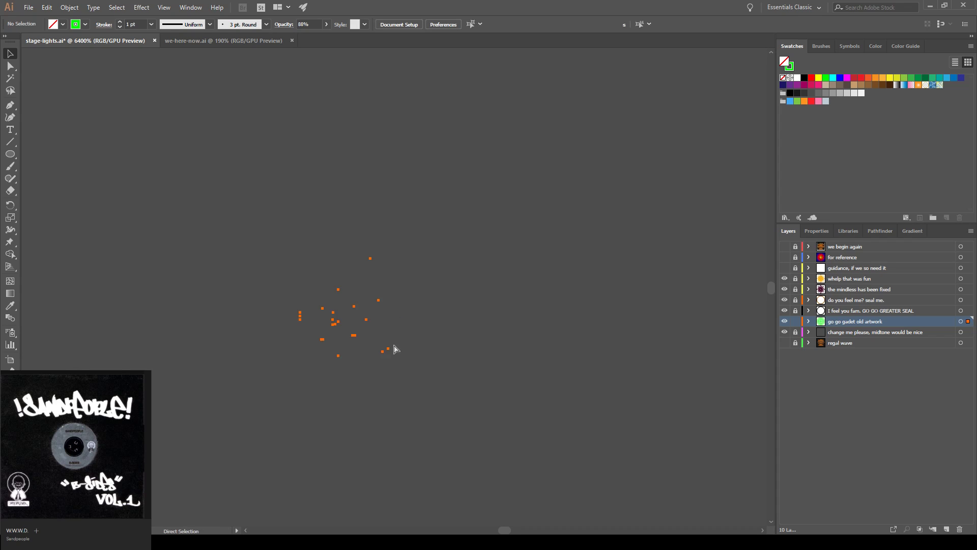
{"action": "left_click_drag", "start_coordinate": [389, 351], "coordinate": [381, 353]}
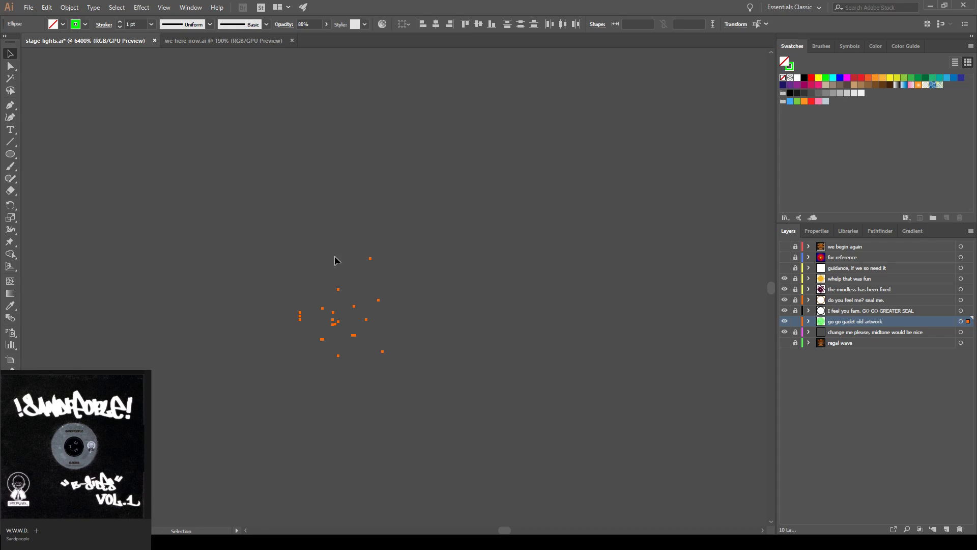
- Move the circle centred at X 522.99, Y 548.2 px right onto the shared centre point
{"action": "key", "text": "ctrl"}
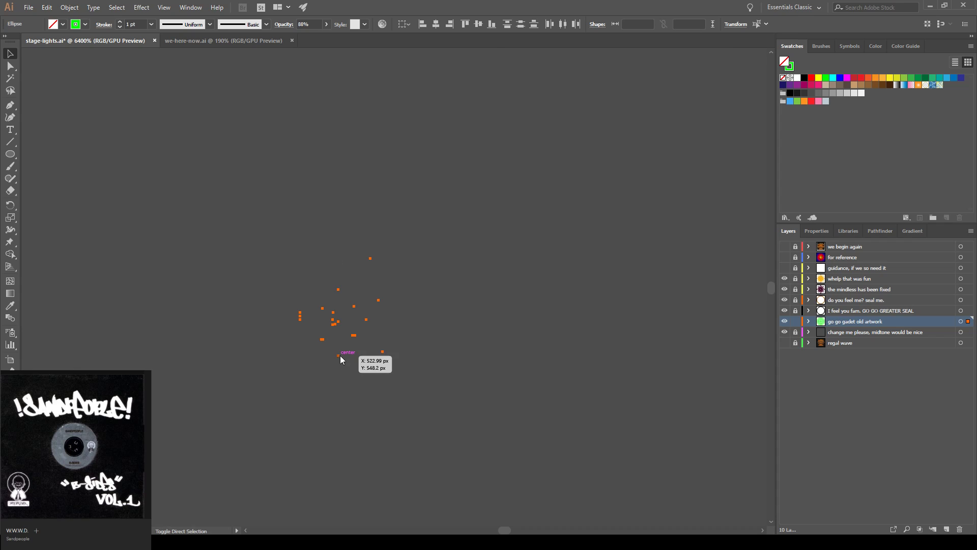
{"action": "key", "text": "ctrl+shift+s"}
{"action": "left_click", "coordinate": [439, 307]}
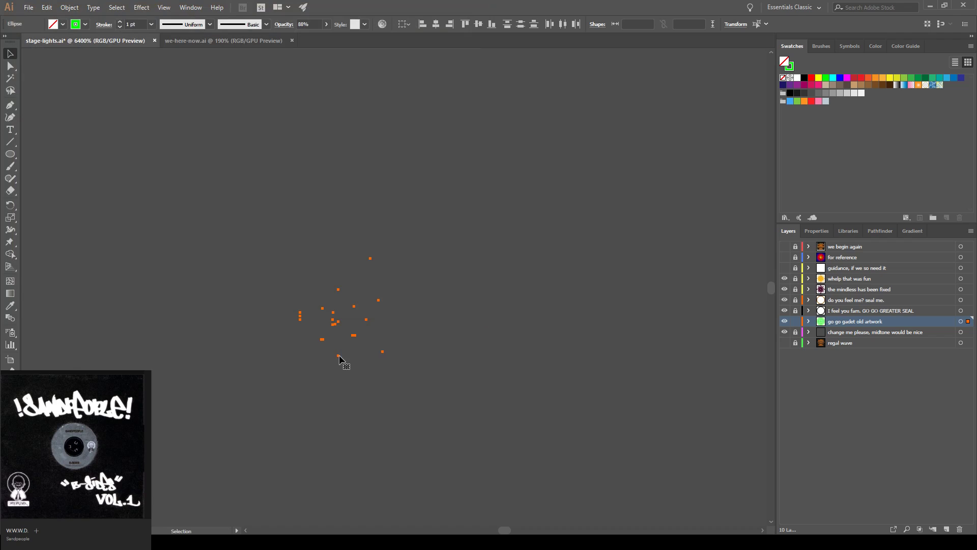
{"action": "key", "text": "ctrl+shift+a"}
{"action": "left_click_drag", "start_coordinate": [338, 355], "coordinate": [384, 356]}
{"action": "key", "text": "a"}
{"action": "key", "text": "v"}
{"action": "key", "text": "ctrl+shift+a"}
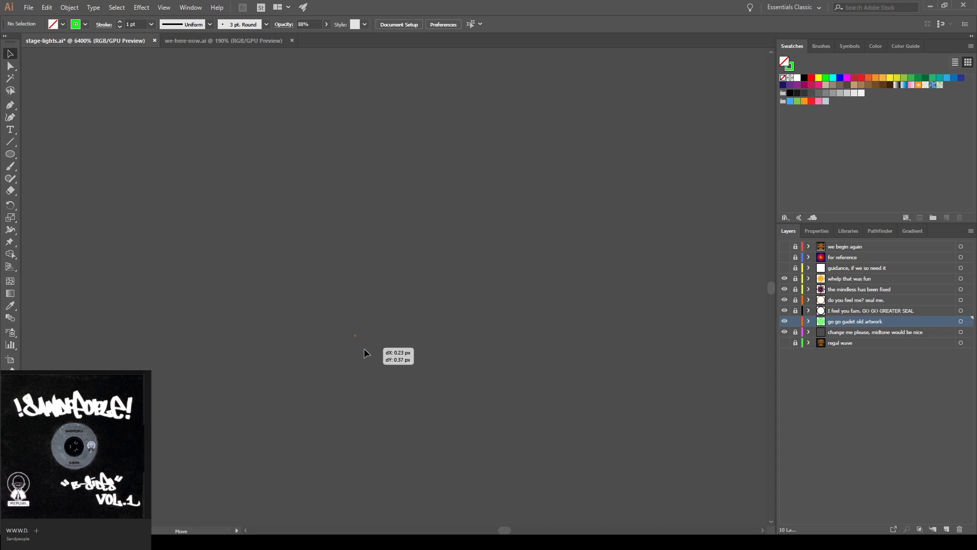
- Move the circles centred around X 523.42, Y 547.58 px down and right onto the shared centre point
{"action": "left_click", "coordinate": [371, 346]}
{"action": "mouse_move", "coordinate": [371, 347]}
{"action": "left_mouse_down"}
{"action": "mouse_move", "coordinate": [382, 346]}
{"action": "mouse_move", "coordinate": [357, 338]}
{"action": "mouse_move", "coordinate": [388, 351]}
{"action": "mouse_move", "coordinate": [379, 347]}
{"action": "left_mouse_up"}
{"action": "key", "text": "ctrl+a"}
{"action": "key", "text": "ctrl+a"}
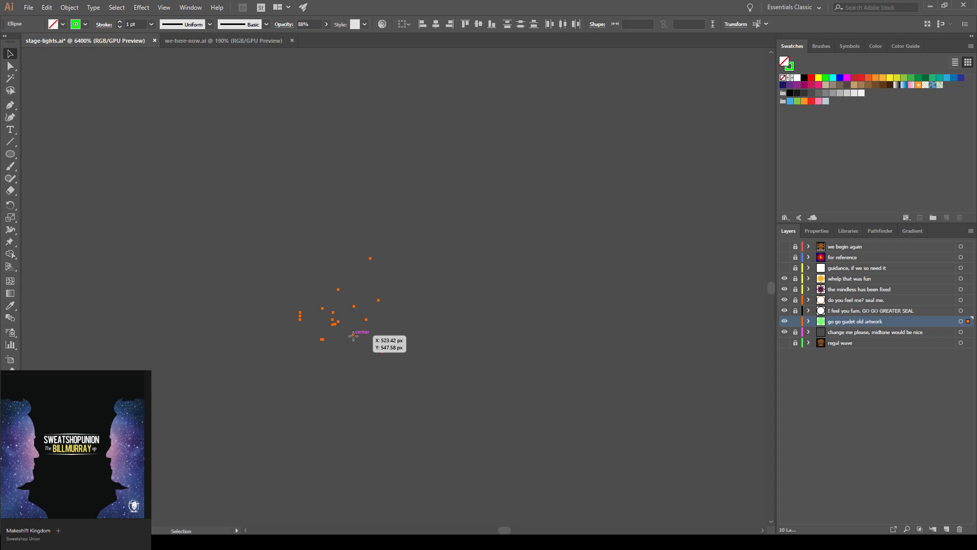
{"action": "left_click", "coordinate": [384, 352]}
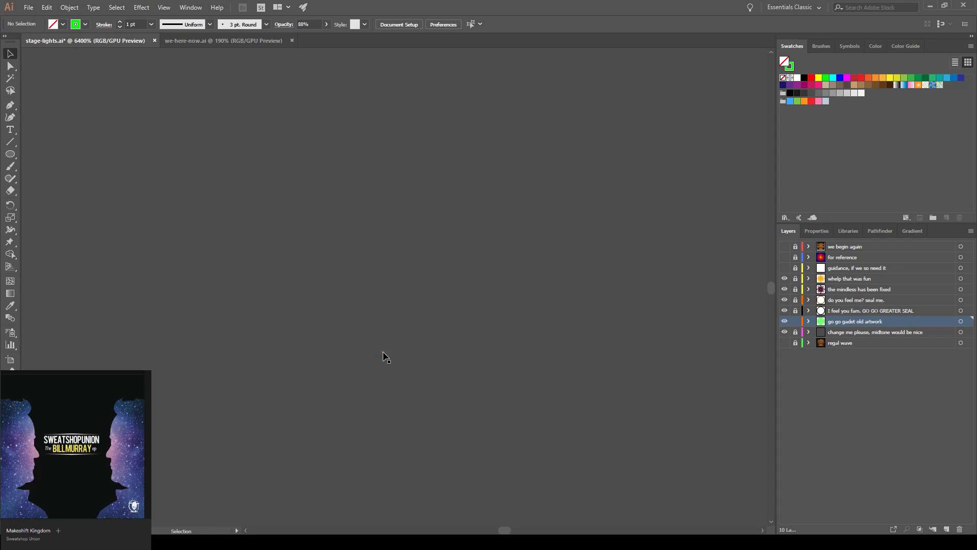
- Move the remaining off-centre green circles onto the shared centre point so that all of them are concentric
{"action": "key", "text": "a"}
{"action": "key", "text": "ctrl+a"}
{"action": "left_click_drag", "start_coordinate": [383, 352], "coordinate": [383, 347]}
{"action": "left_click", "coordinate": [385, 353]}
{"action": "key", "text": "ctrl+a"}
{"action": "key", "text": "ctrl+shift+a"}
{"action": "key", "text": "a"}
{"action": "key", "text": "v"}
{"action": "key", "text": "ctrl+a"}
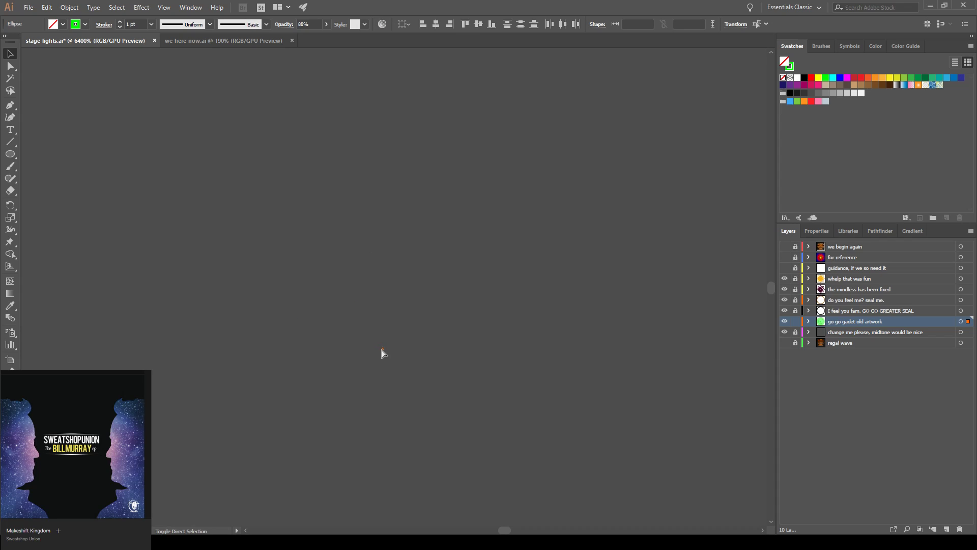
{"action": "key", "text": "ctrl+shift+a"}
{"action": "left_click_drag", "start_coordinate": [383, 350], "coordinate": [379, 346]}
{"action": "key", "text": "ctrl+shift+a"}
{"action": "left_click", "coordinate": [379, 346]}
- Enlarge all the green circles together slightly up and to the left, keeping their lower-right corner fixed, and deselect them
{"action": "key", "text": "ctrl+0"}
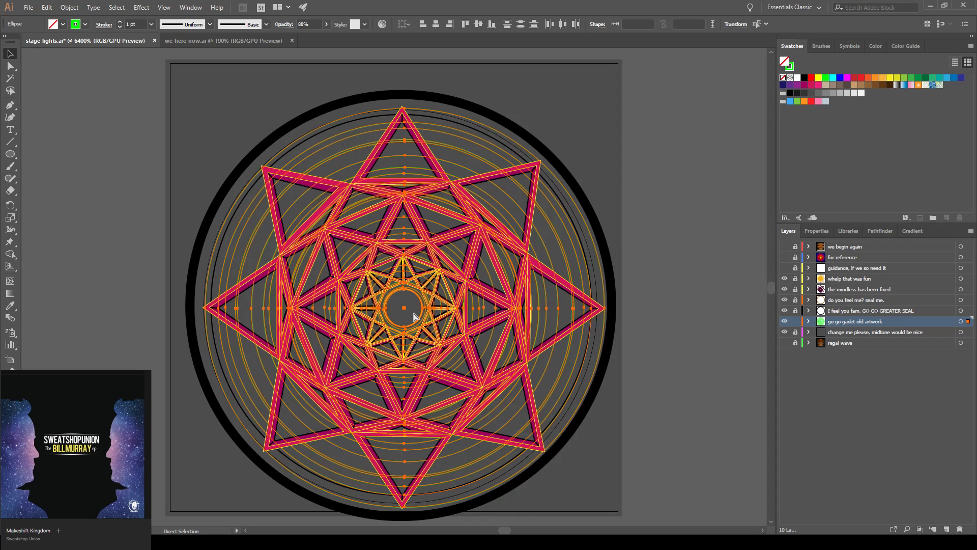
{"action": "left_click", "coordinate": [671, 285]}
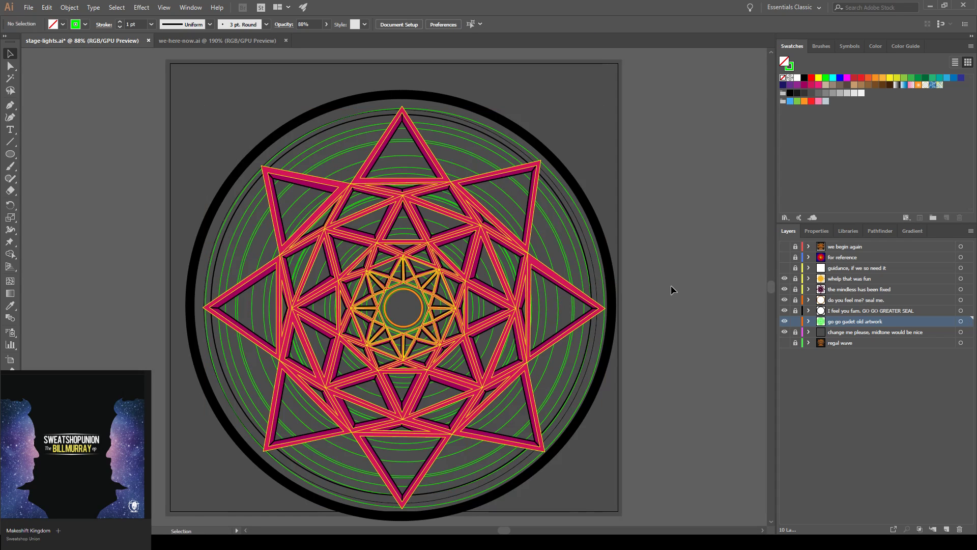
{"action": "key", "text": "ctrl"}
{"action": "left_click", "coordinate": [616, 287], "text": "ctrl"}
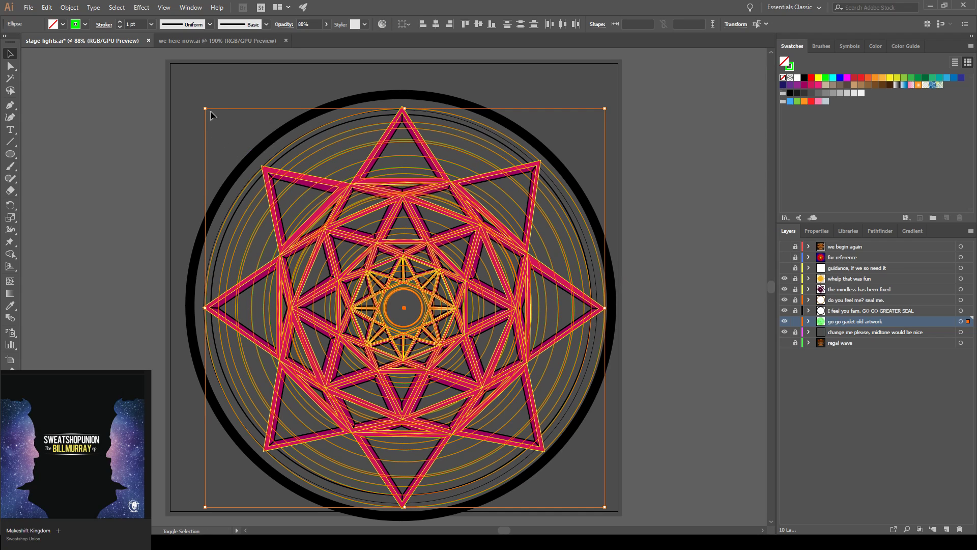
{"action": "mouse_move", "coordinate": [206, 109]}
{"action": "left_mouse_down"}
{"action": "mouse_move", "coordinate": [214, 101]}
{"action": "mouse_move", "coordinate": [199, 103]}
{"action": "left_mouse_up"}
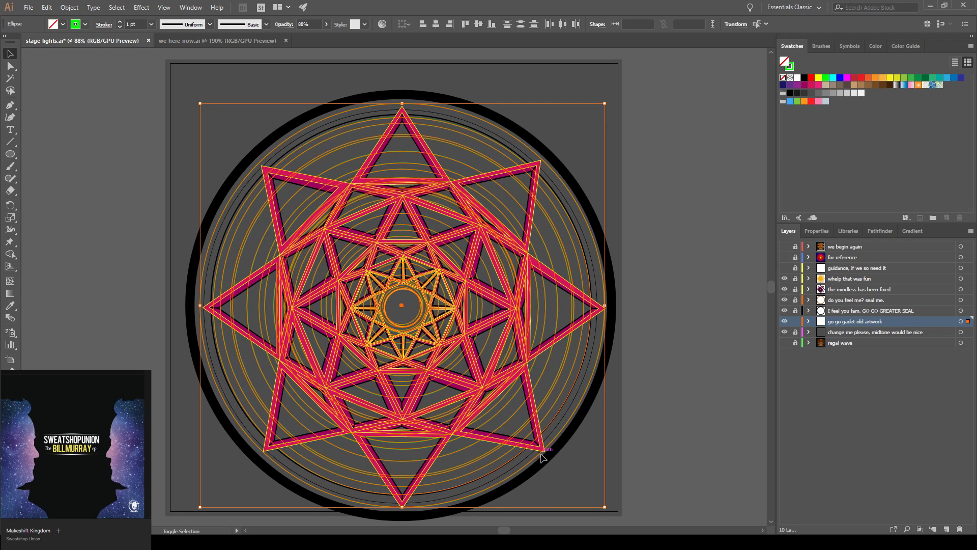
{"action": "left_click", "coordinate": [665, 439]}
{"action": "key", "text": "ctrl"}
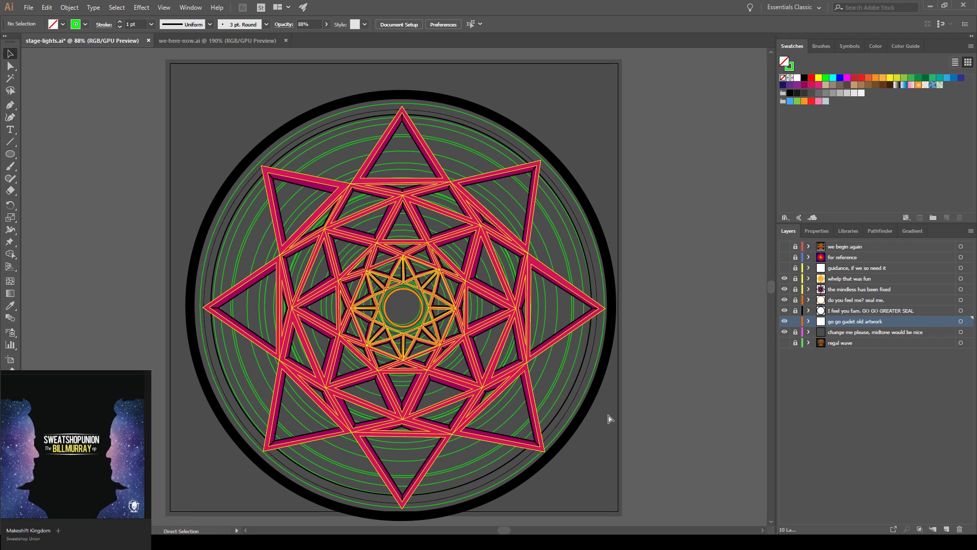
{"action": "left_click_drag", "start_coordinate": [608, 417], "coordinate": [223, 176]}
{"action": "mouse_move", "coordinate": [199, 102]}
{"action": "left_mouse_down"}
{"action": "mouse_move", "coordinate": [189, 96]}
{"action": "mouse_move", "coordinate": [190, 106]}
{"action": "left_mouse_up"}
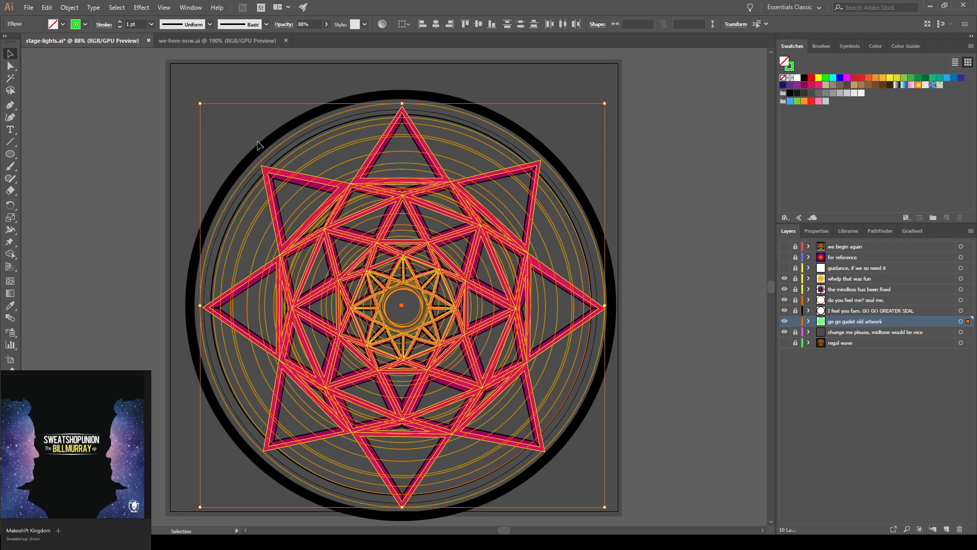
{"action": "left_click", "coordinate": [424, 269]}
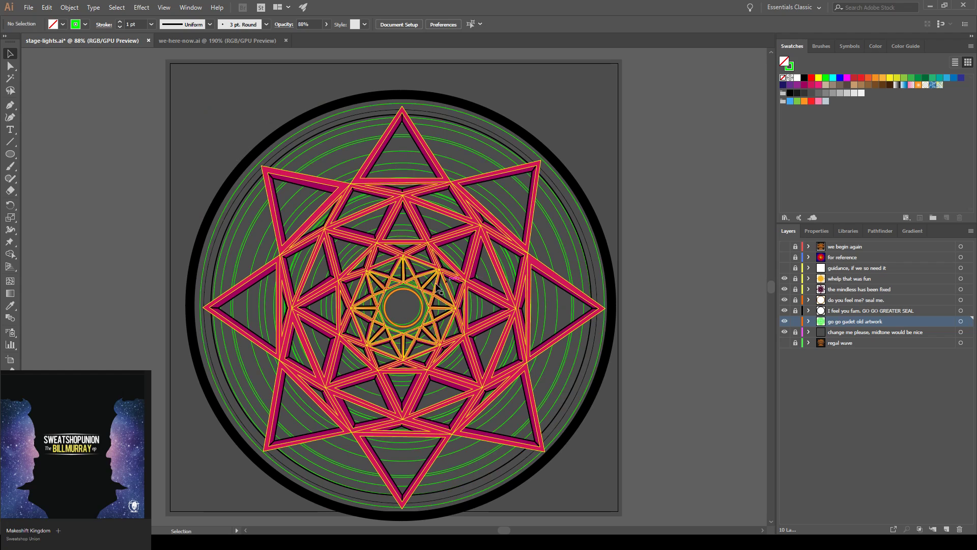
- Try nudging the outermost green circle 5 px left and 5 px down and back up, and undo the moves
{"action": "left_click", "coordinate": [515, 477]}
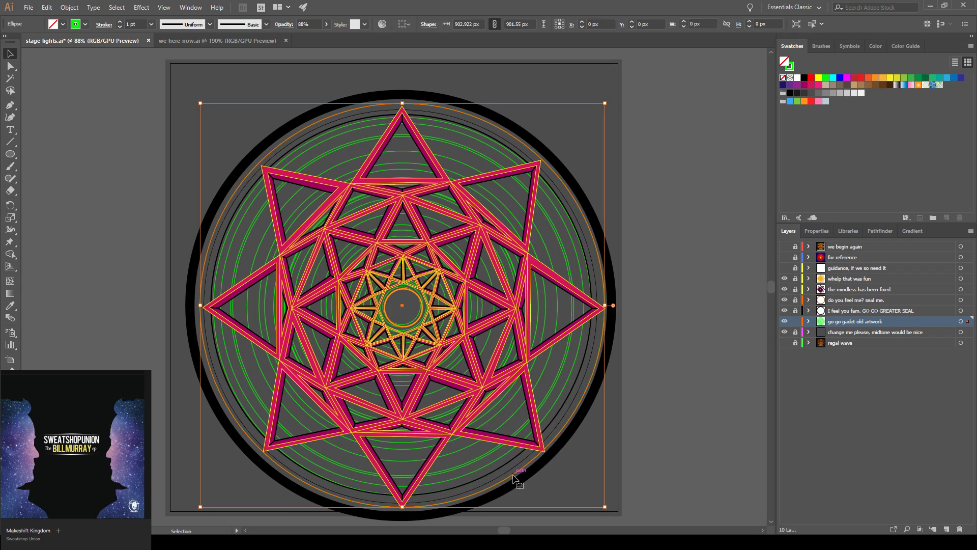
{"action": "key", "text": "Left"}
{"action": "key", "text": "Left"}
{"action": "key", "text": "Left"}
{"action": "key", "text": "Left"}
{"action": "key", "text": "Left"}
{"action": "key", "text": "Down"}
{"action": "key", "text": "Down"}
{"action": "key", "text": "Down"}
{"action": "key", "text": "Down"}
{"action": "key", "text": "Down"}
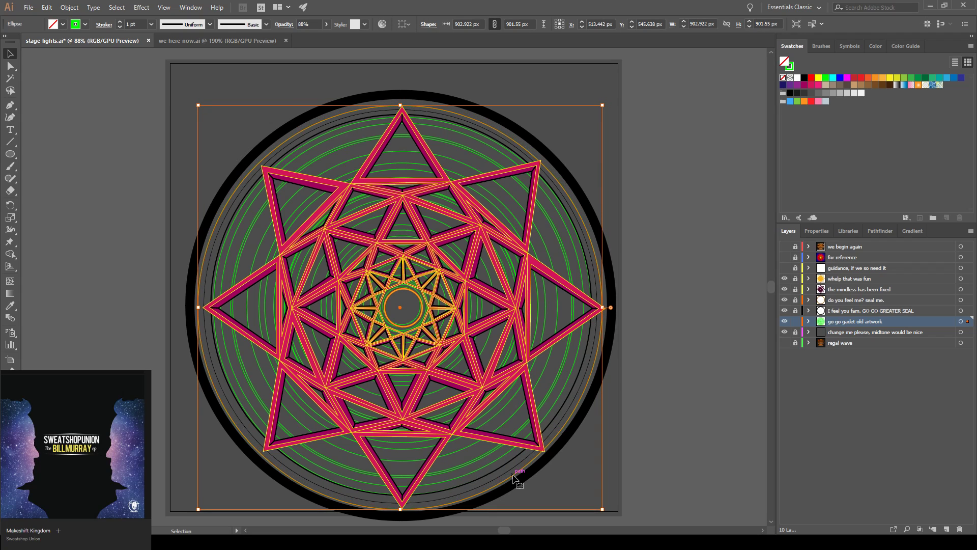
{"action": "key", "text": "Up"}
{"action": "key", "text": "Up"}
{"action": "key", "text": "Up"}
{"action": "key", "text": "Up"}
{"action": "key", "text": "Up"}
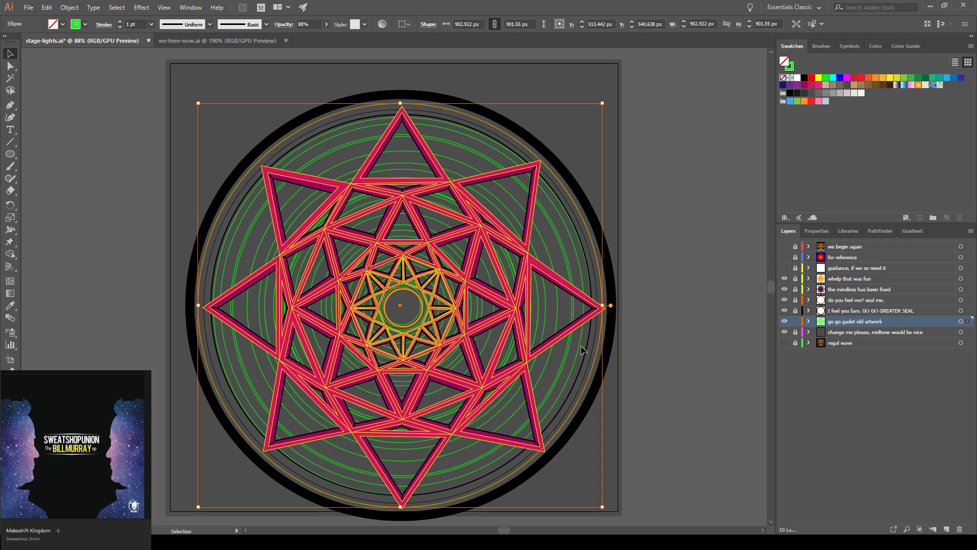
{"action": "key", "text": "ctrl+z"}
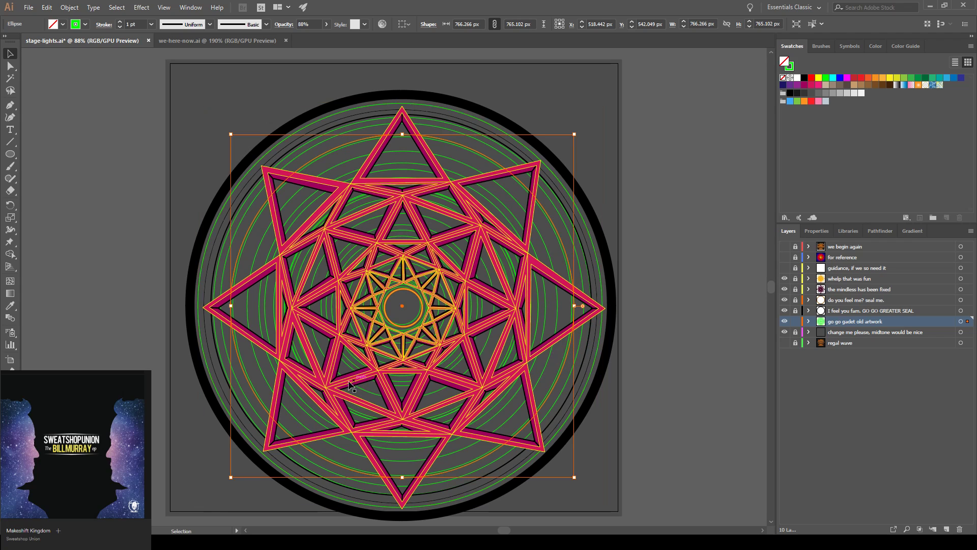
- Delete the smallest green circle around the star's centre and leave nothing selected
{"action": "left_click", "coordinate": [402, 324]}
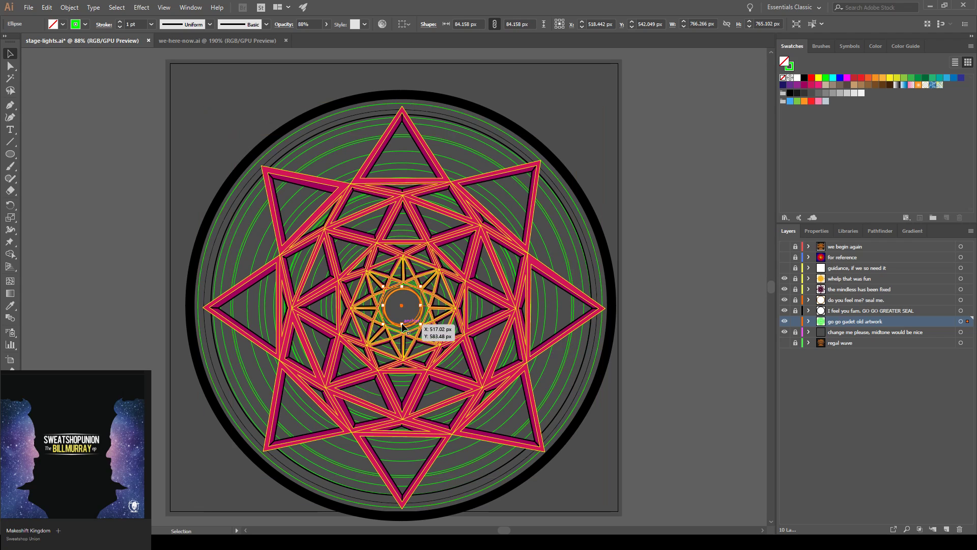
{"action": "key", "text": "ctrl+shift+a"}
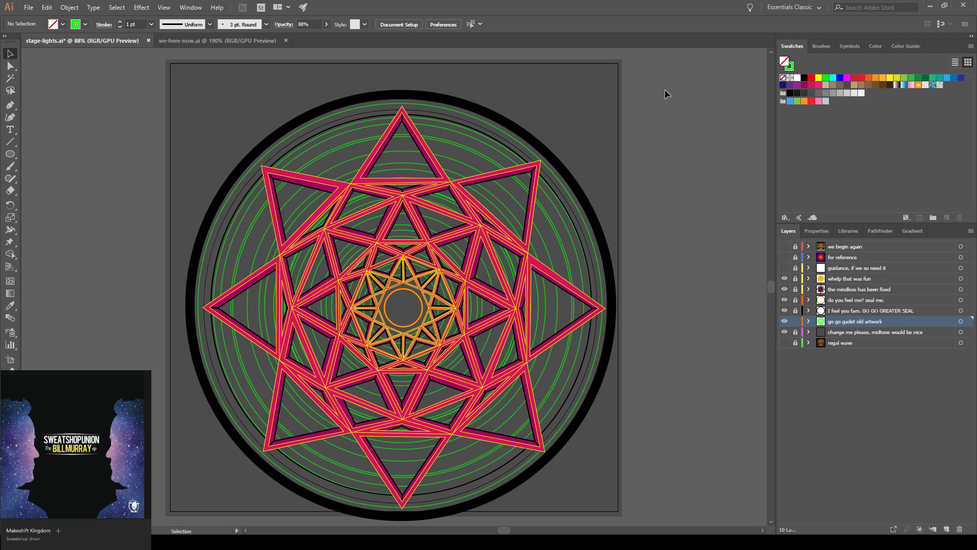
{"action": "key", "text": "ctrl+equal"}
{"action": "key", "text": "ctrl+equal"}
{"action": "key", "text": "ctrl+equal"}
{"action": "key", "text": "ctrl+equal"}
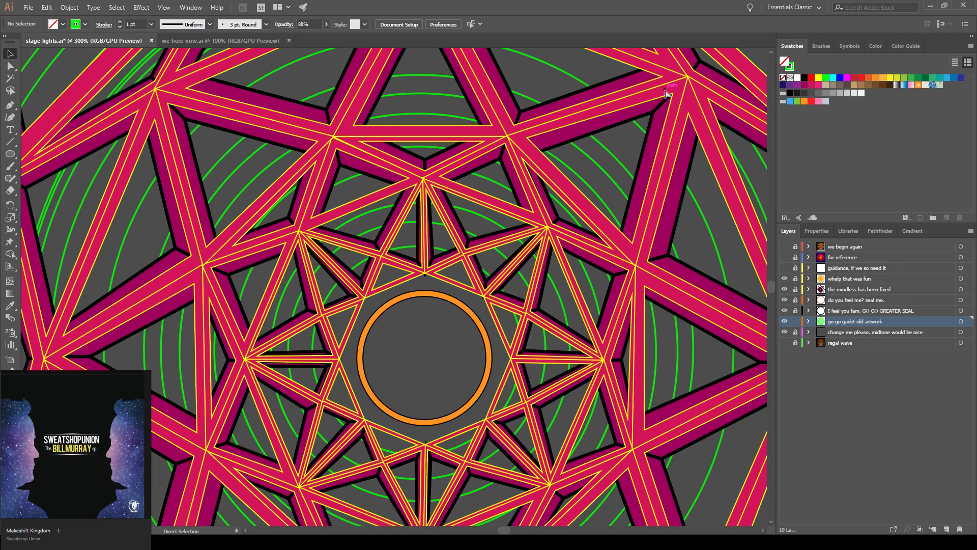
{"action": "key", "text": "ctrl+shift+s"}
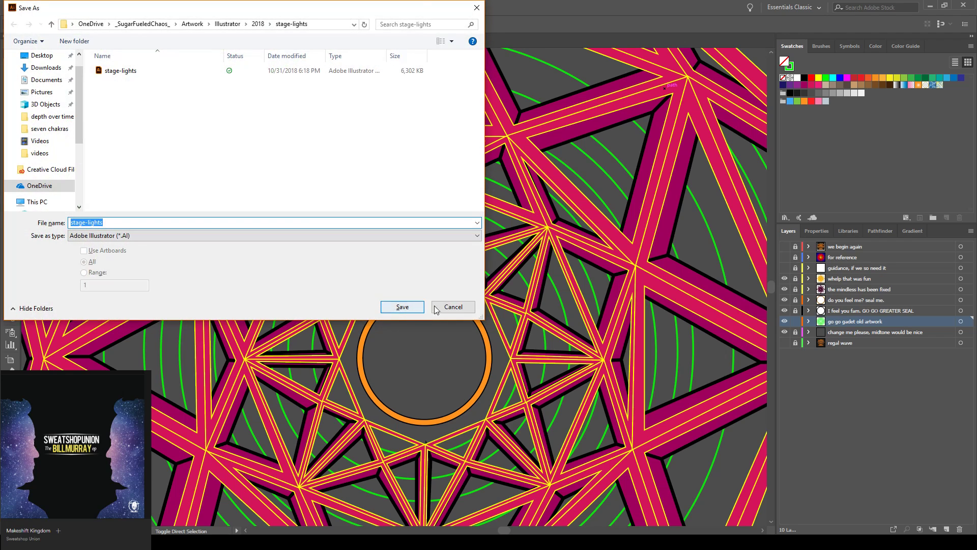
{"action": "left_click", "coordinate": [403, 307]}
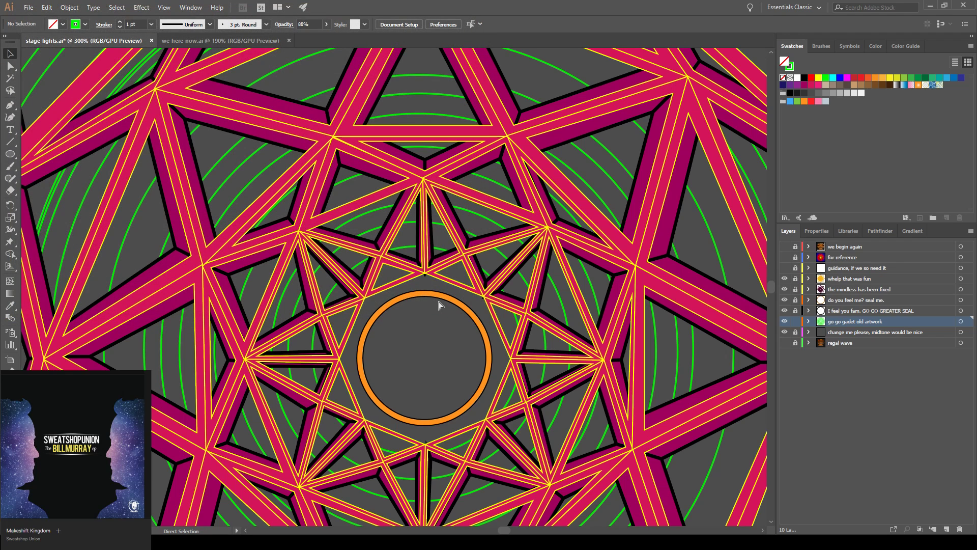
{"action": "key", "text": "ctrl+0"}
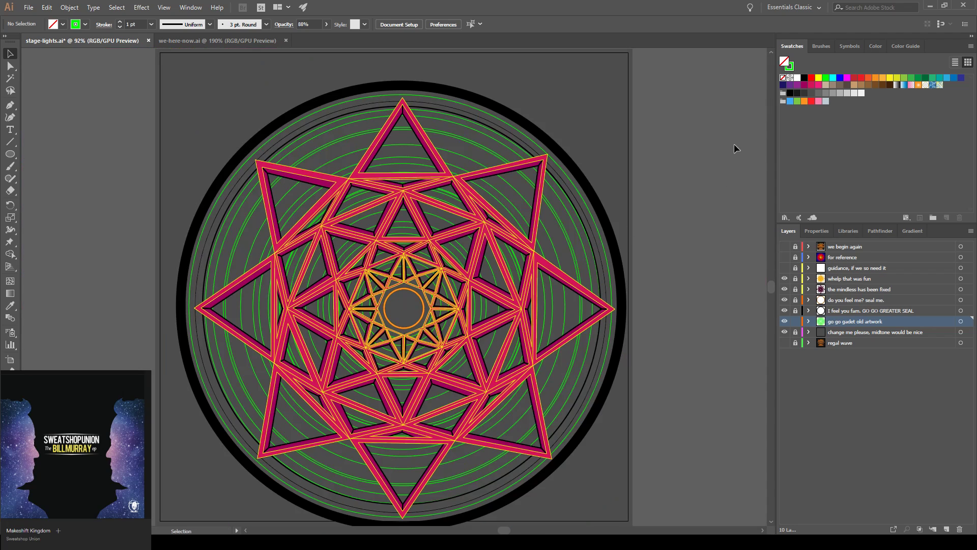
- Lock the green circles' layer, and unlock the grey background layer below it, renaming it "alright fam"
{"action": "left_click", "coordinate": [795, 321]}
{"action": "double_click", "coordinate": [843, 332]}
{"action": "type", "text": "a"}
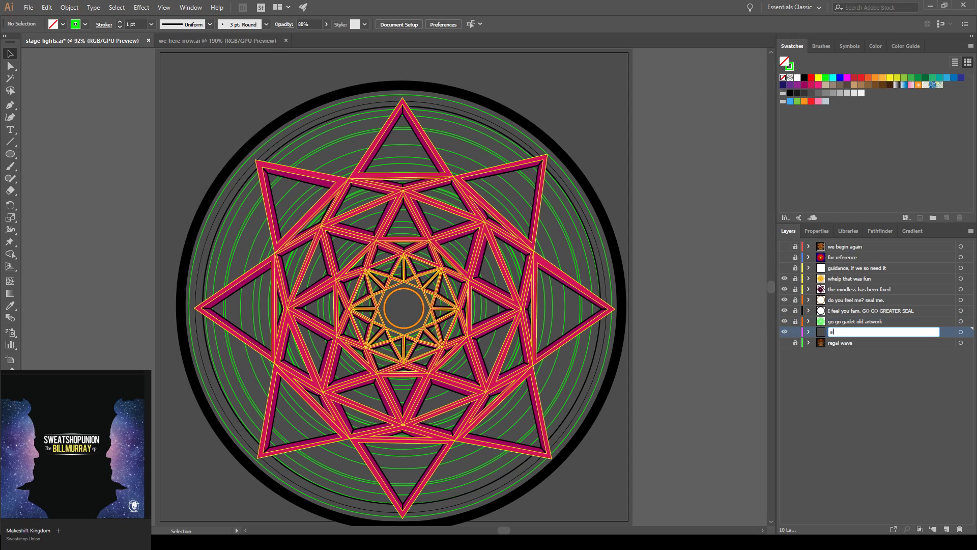
{"action": "type", "text": "lright fam"}
{"action": "key", "text": "Return"}
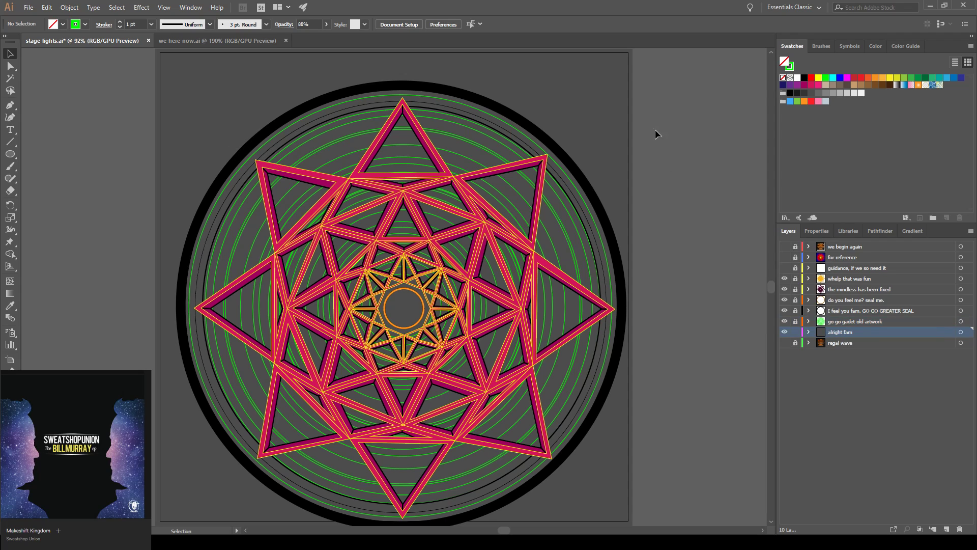
- Fill the background square behind the glyph with the near-black grey swatch
{"action": "left_click", "coordinate": [798, 94]}
{"action": "left_click", "coordinate": [618, 171]}
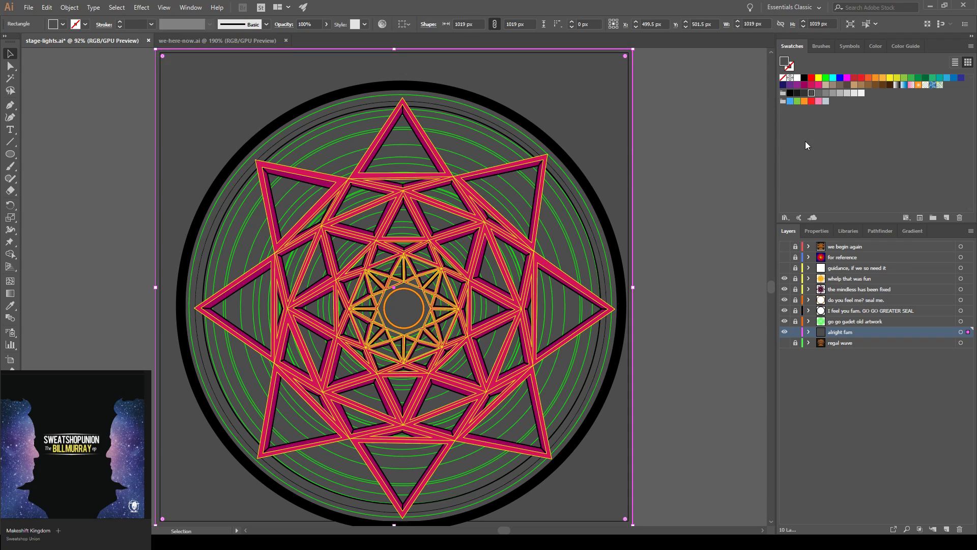
{"action": "left_click", "coordinate": [797, 93]}
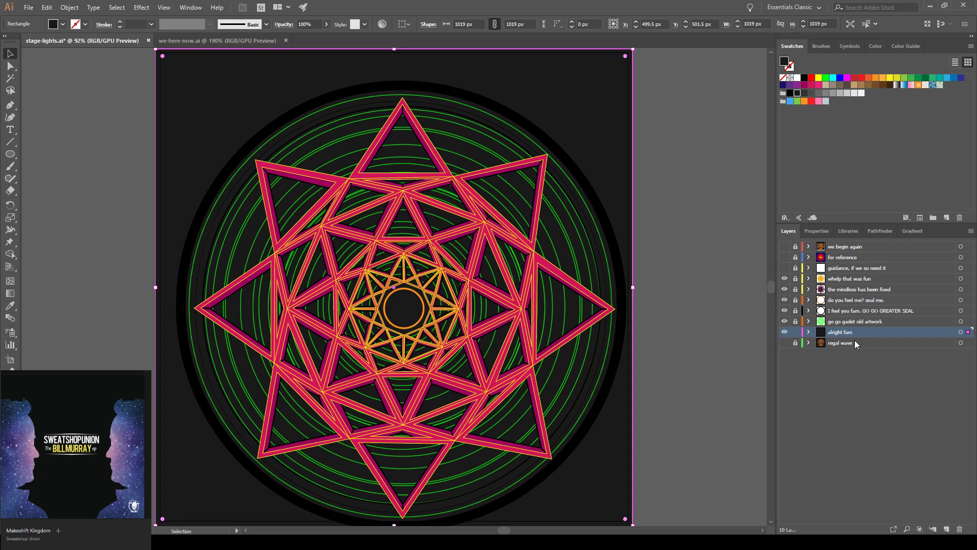
- Add a new layer directly above "alright fam" and name it "Stage lights"
{"action": "left_click", "coordinate": [947, 528]}
{"action": "double_click", "coordinate": [837, 332]}
{"action": "type", "text": "Stage lights"}
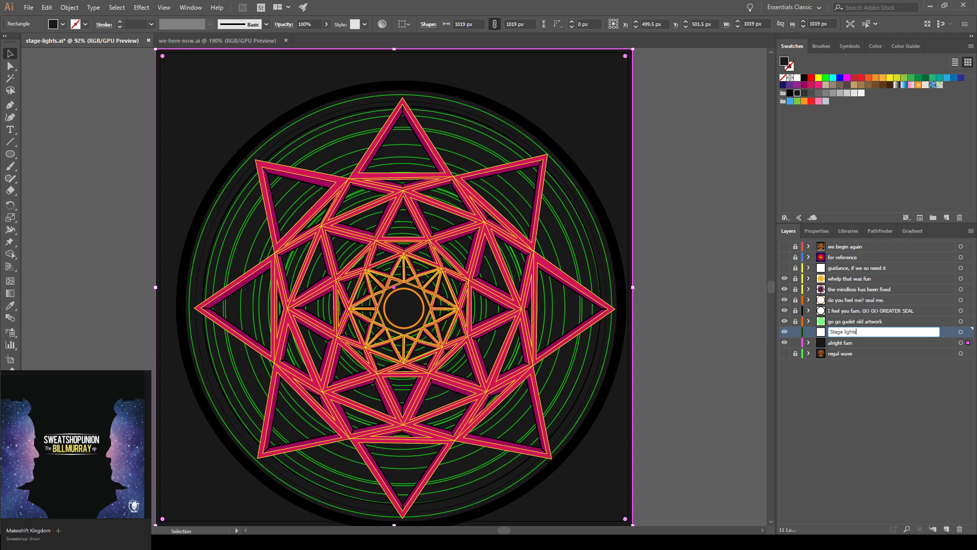
{"action": "key", "text": "Return"}
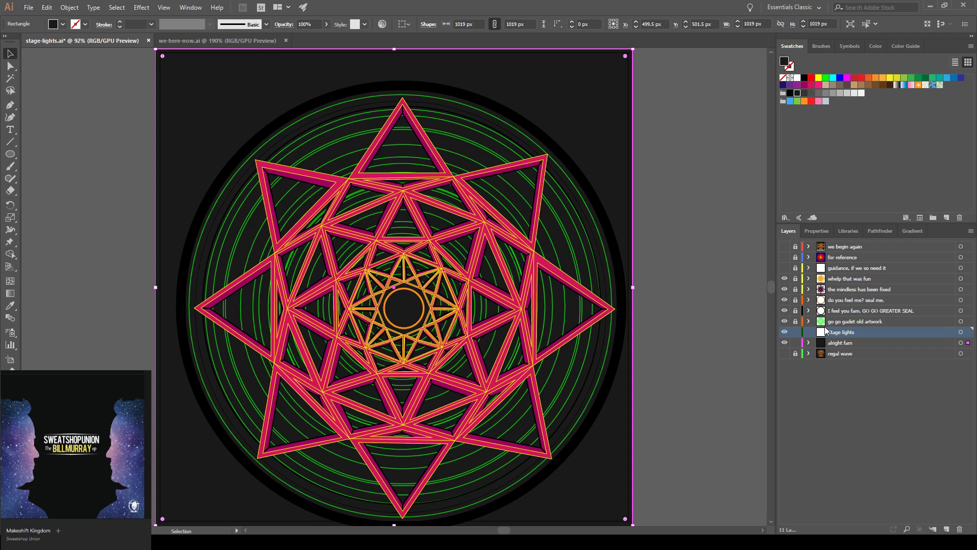
- Try drawing lens flares outward from the star's centre with the Flare tool, the first about 1903 px across, and undo them
{"action": "left_click", "coordinate": [10, 142]}
{"action": "left_click_drag", "start_coordinate": [10, 154], "coordinate": [32, 212]}
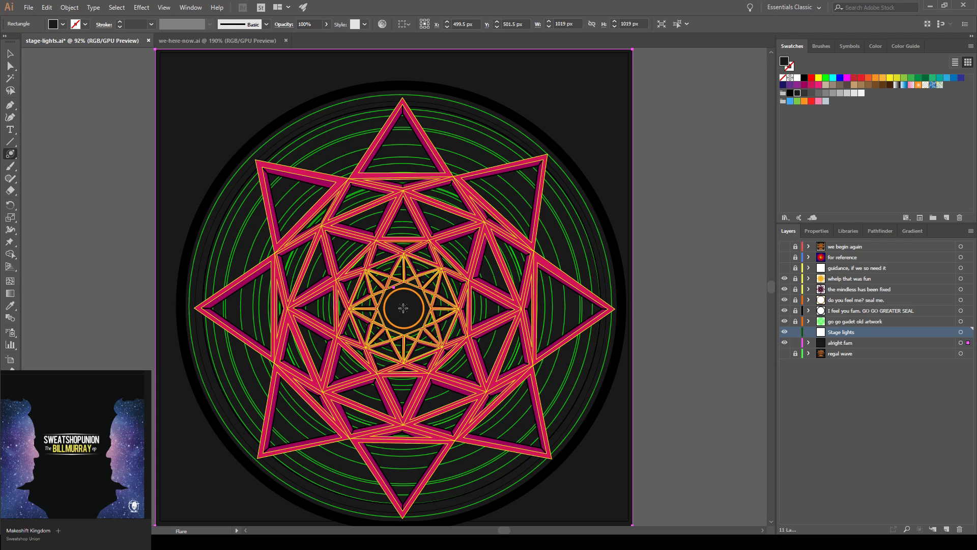
{"action": "left_click_drag", "start_coordinate": [405, 307], "coordinate": [476, 237]}
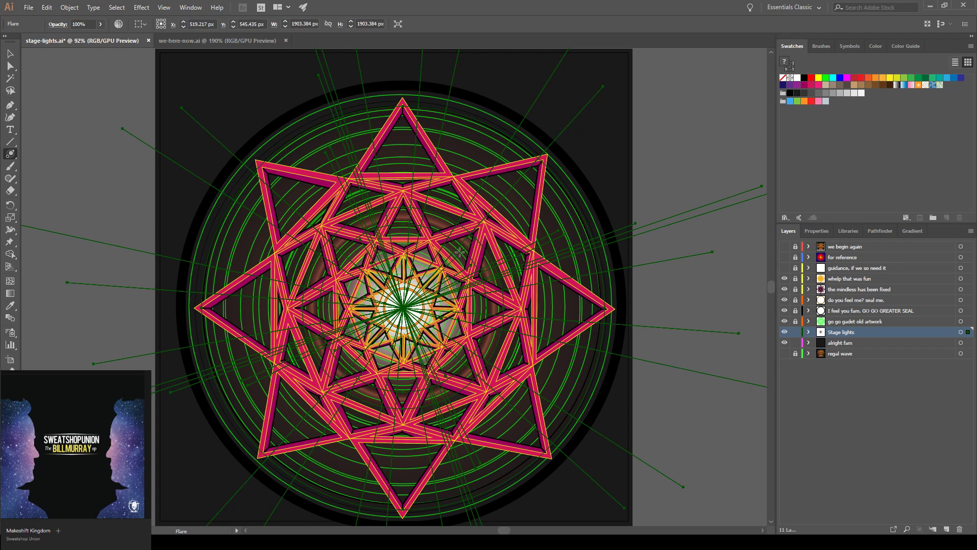
{"action": "key", "text": "ctrl+z"}
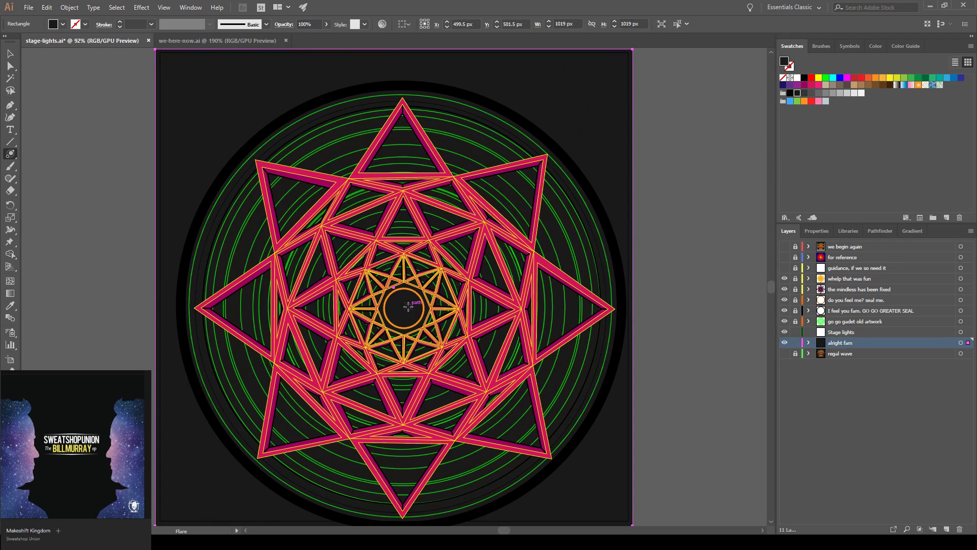
{"action": "left_click", "coordinate": [404, 309]}
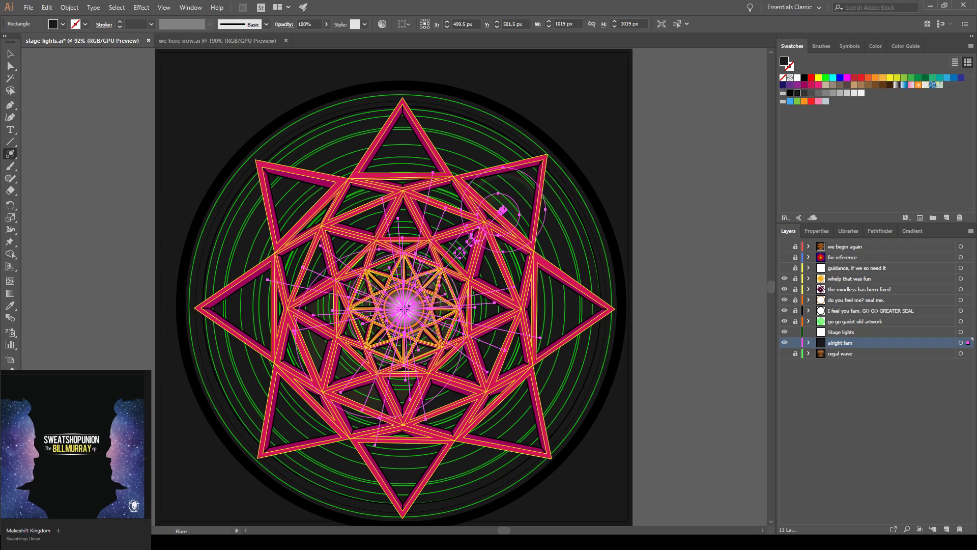
{"action": "left_click", "coordinate": [543, 357]}
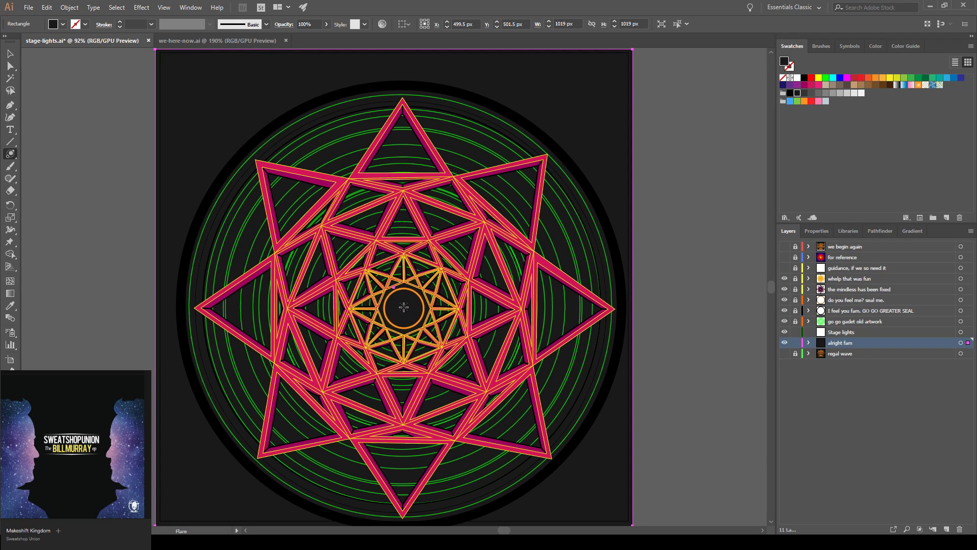
- Draw a lens flare about 3800 px across from the star's centre with its rings on the same centre, and lock the "alright fam" layer
{"action": "left_click_drag", "start_coordinate": [404, 308], "coordinate": [544, 190]}
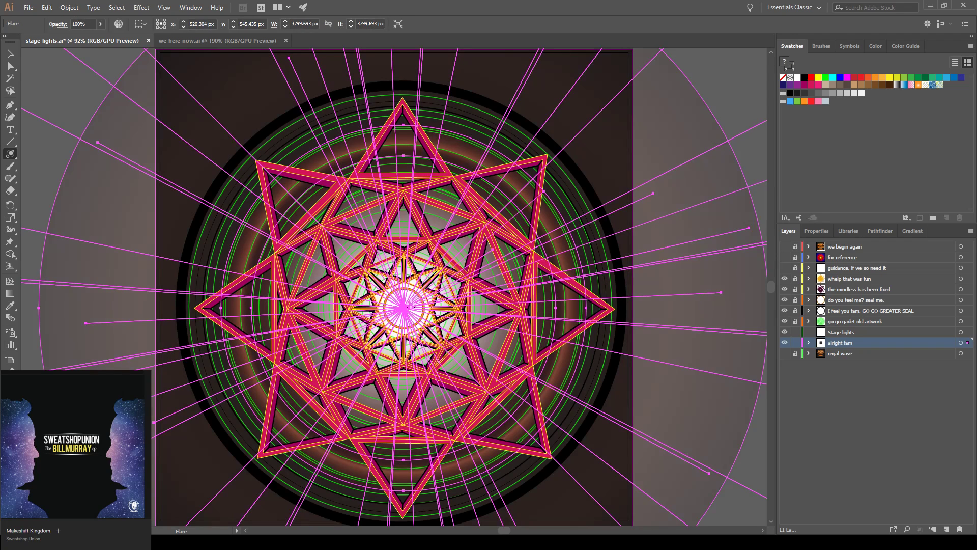
{"action": "left_click_drag", "start_coordinate": [404, 307], "coordinate": [404, 307]}
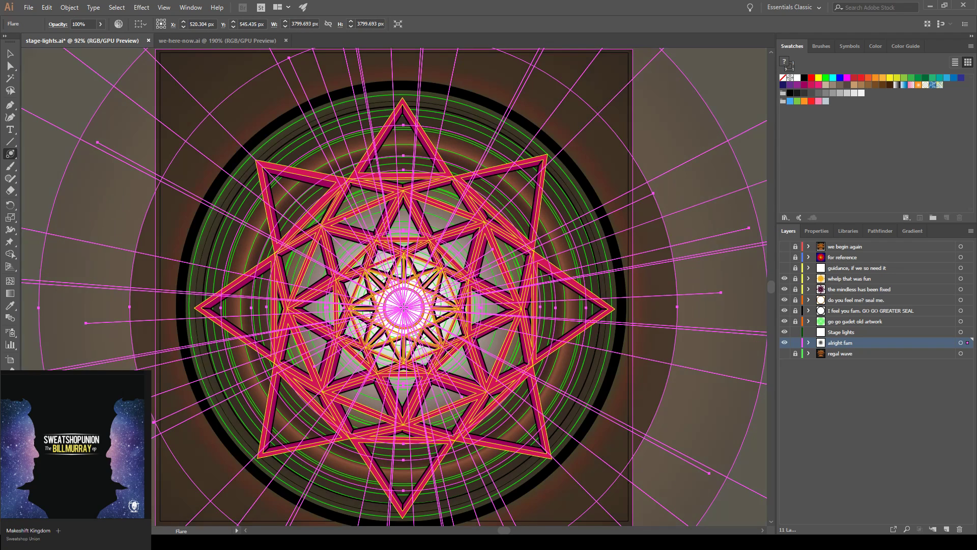
{"action": "key", "text": "ctrl+shift+a"}
{"action": "key", "text": "ctrl+a"}
{"action": "key", "text": "ctrl+shift+a"}
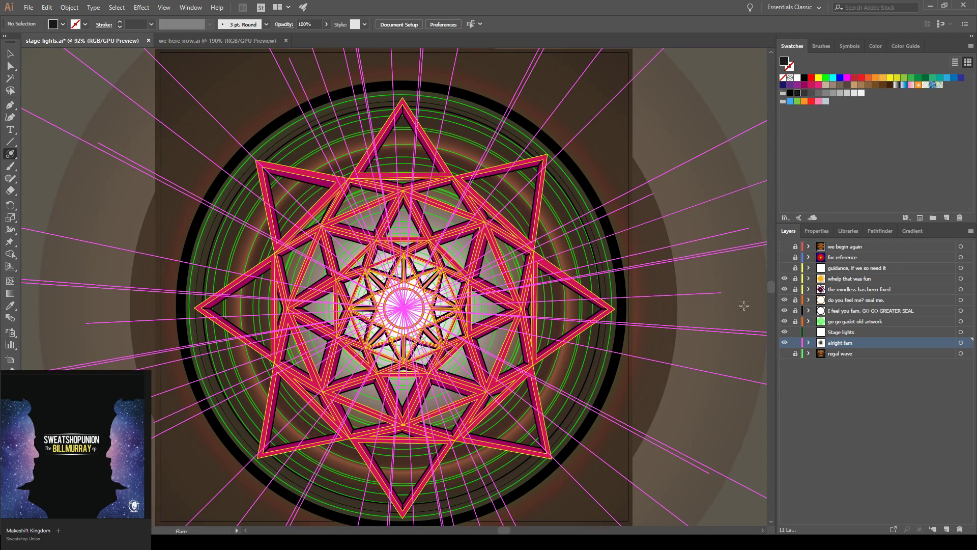
{"action": "left_click", "coordinate": [796, 344]}
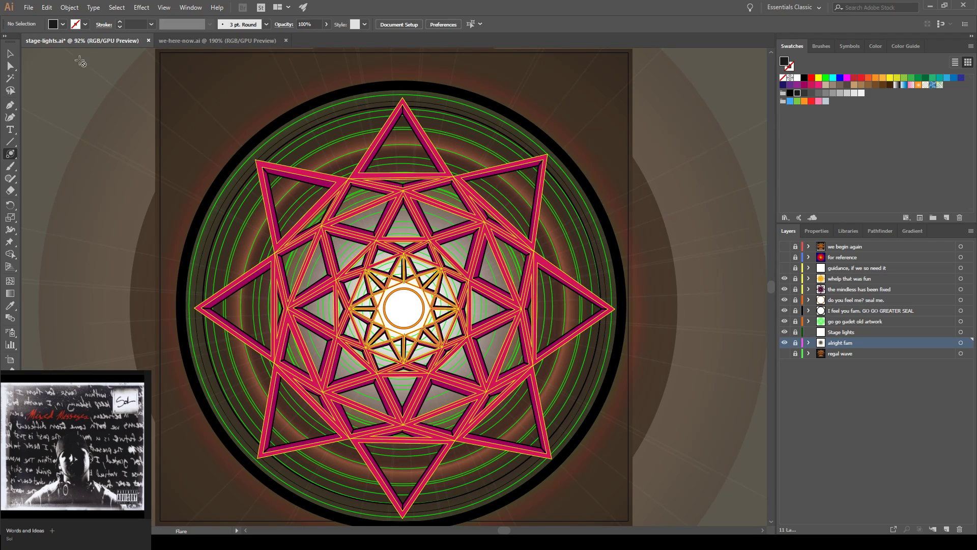
- In we-here-now.ai, lock Layer 2, and unlock Layer 1 and copy all of its artwork
{"action": "left_click", "coordinate": [10, 53]}
{"action": "left_click", "coordinate": [29, 7]}
{"action": "left_click", "coordinate": [33, 8]}
{"action": "left_click", "coordinate": [217, 40]}
{"action": "left_click", "coordinate": [525, 125]}
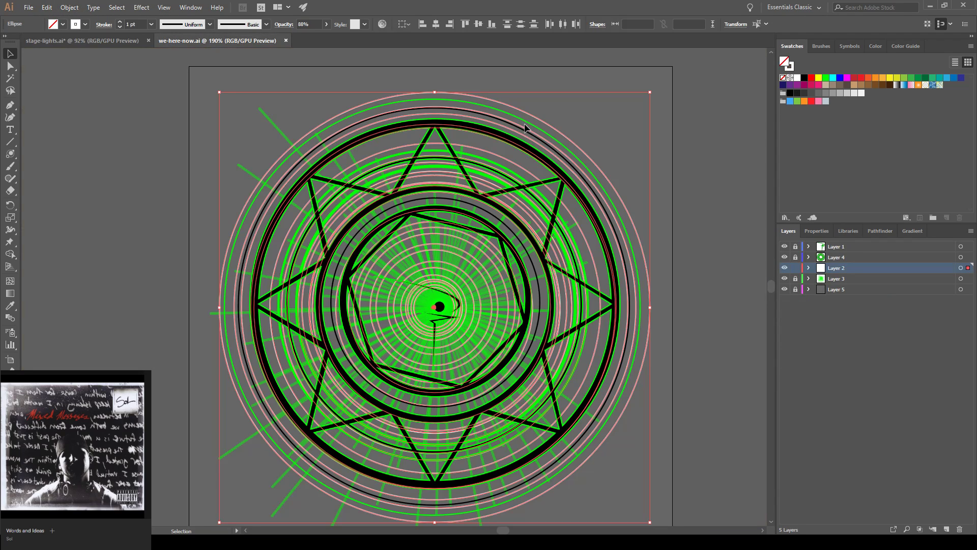
{"action": "left_click", "coordinate": [796, 268]}
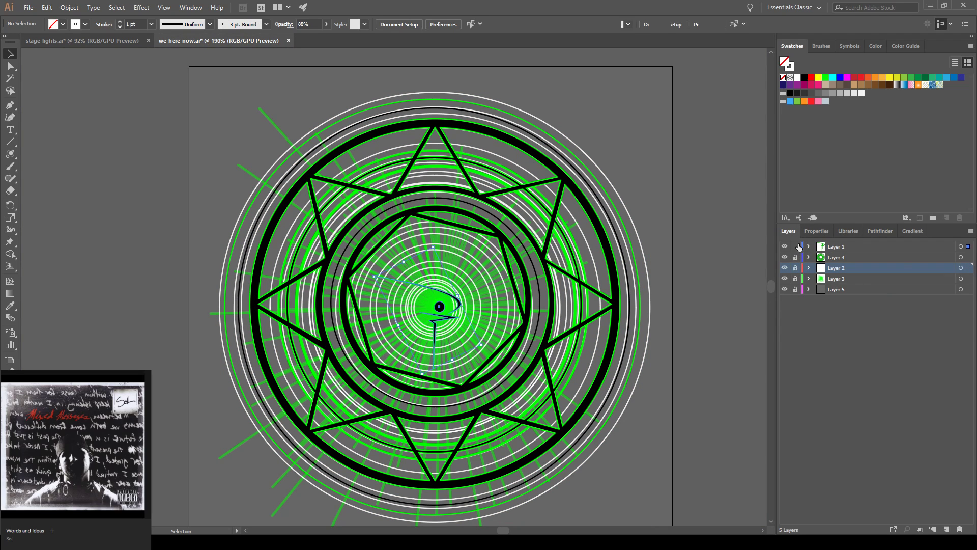
{"action": "key", "text": "ctrl+a"}
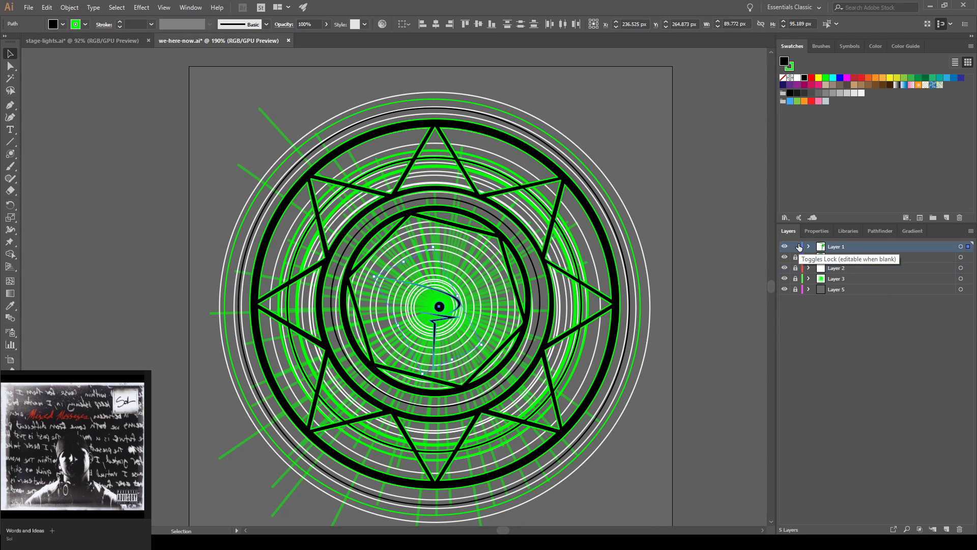
- Return to stage-lights.ai and try to paste the copied artwork into the locked layer, declining to unlock it
{"action": "left_click", "coordinate": [87, 37]}
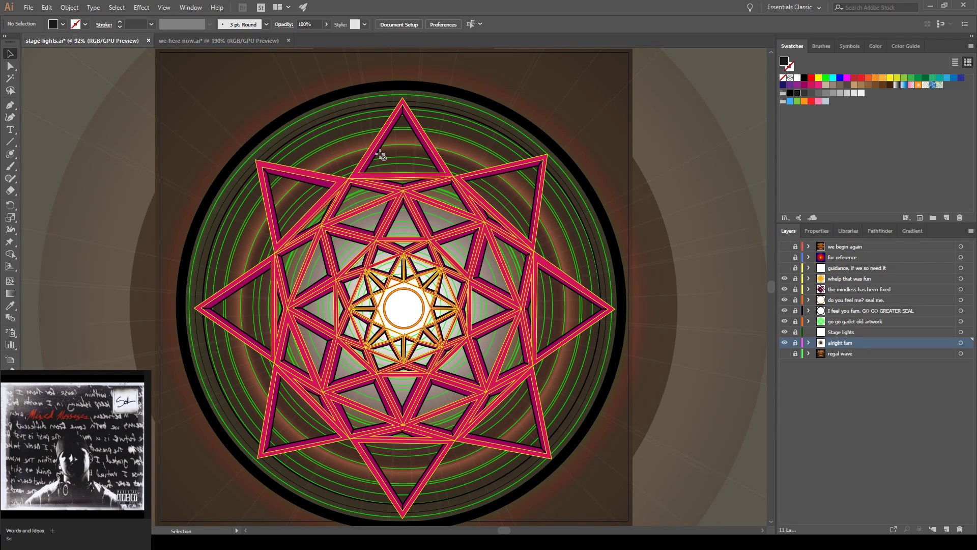
{"action": "key", "text": "ctrl+v"}
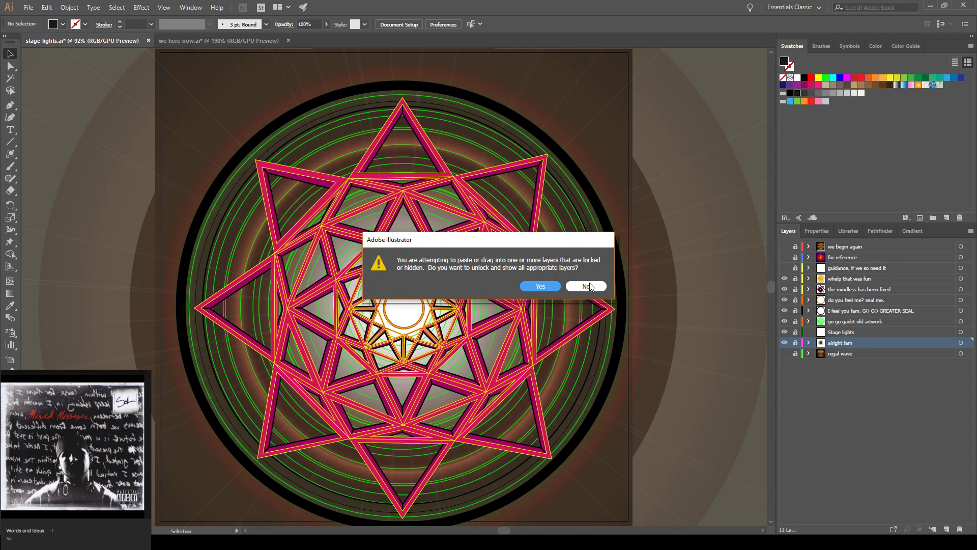
{"action": "left_click", "coordinate": [588, 286]}
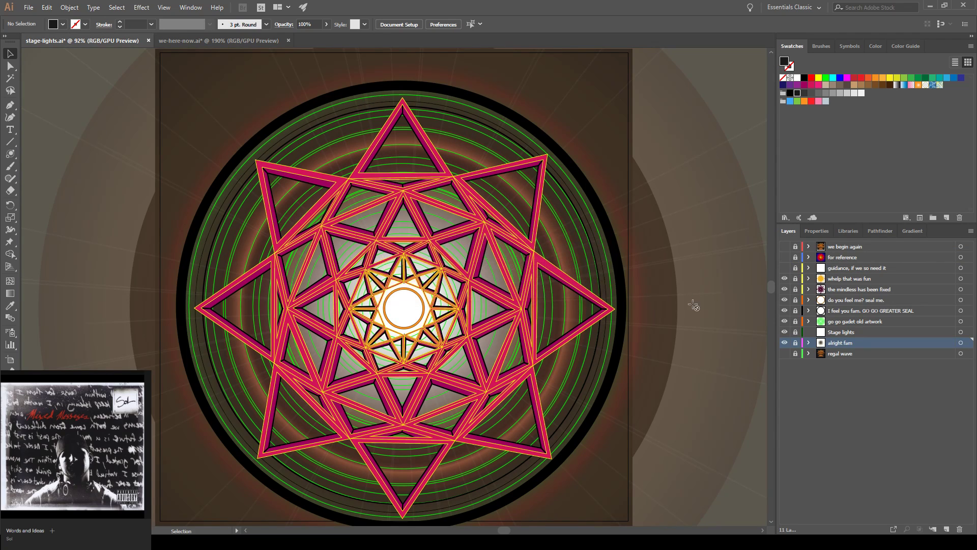
- Add a layer named "of course" just above the "I feel you fam. GO GO GREATER SEAL" layer and paste the copied artwork into it
{"action": "left_click", "coordinate": [946, 528]}
{"action": "left_click_drag", "start_coordinate": [844, 340], "coordinate": [843, 311]}
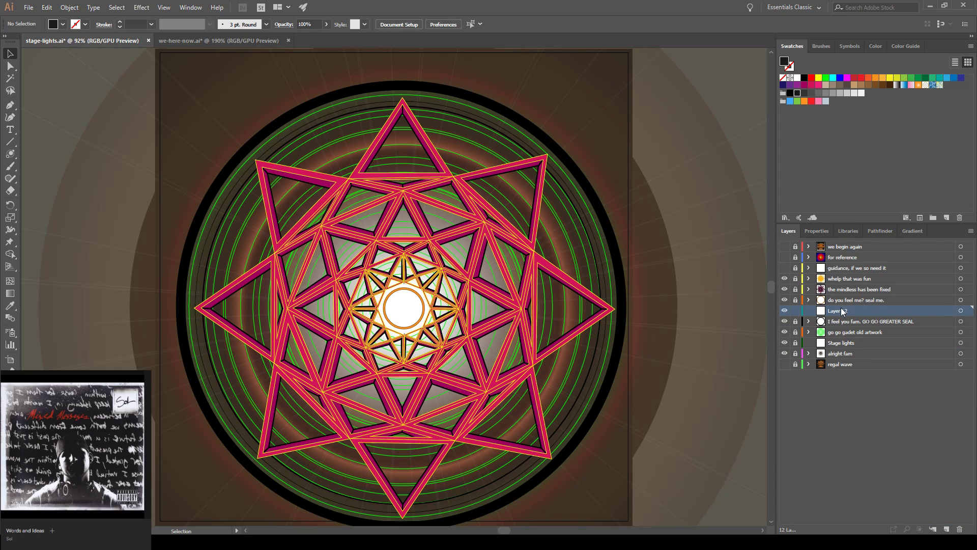
{"action": "double_click", "coordinate": [842, 311]}
{"action": "type", "text": "c"}
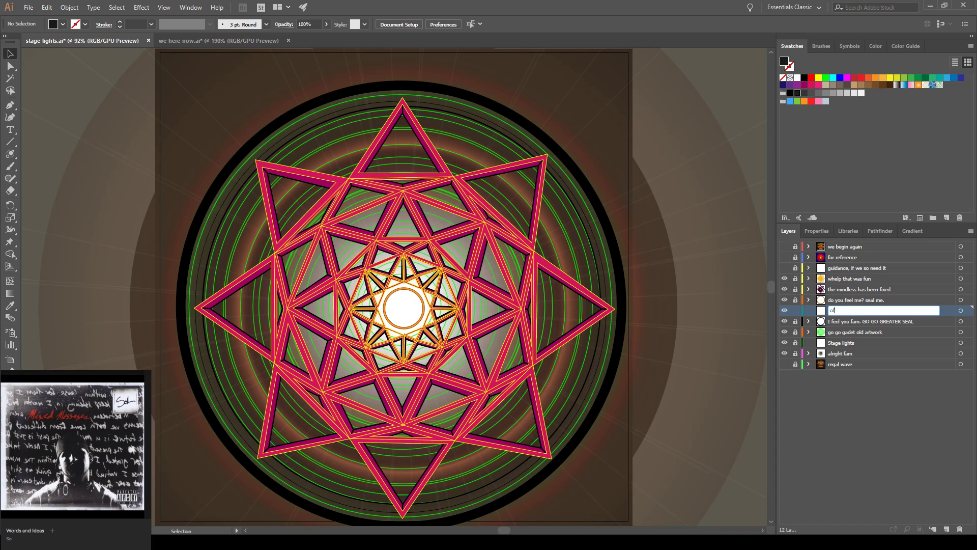
{"action": "type", "text": "ourse"}
{"action": "key", "text": "Return"}
{"action": "key", "text": "ctrl+v"}
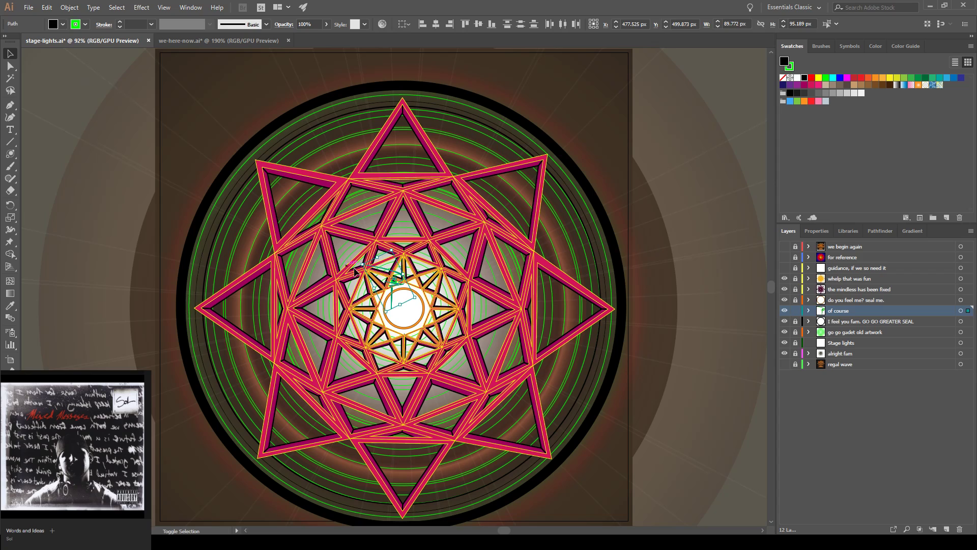
- Scale the pasted green eye artwork down to about 54 px wide and move it inside the central orange circle
{"action": "left_click_drag", "start_coordinate": [363, 264], "coordinate": [382, 278]}
{"action": "left_click", "coordinate": [422, 248], "text": "shift"}
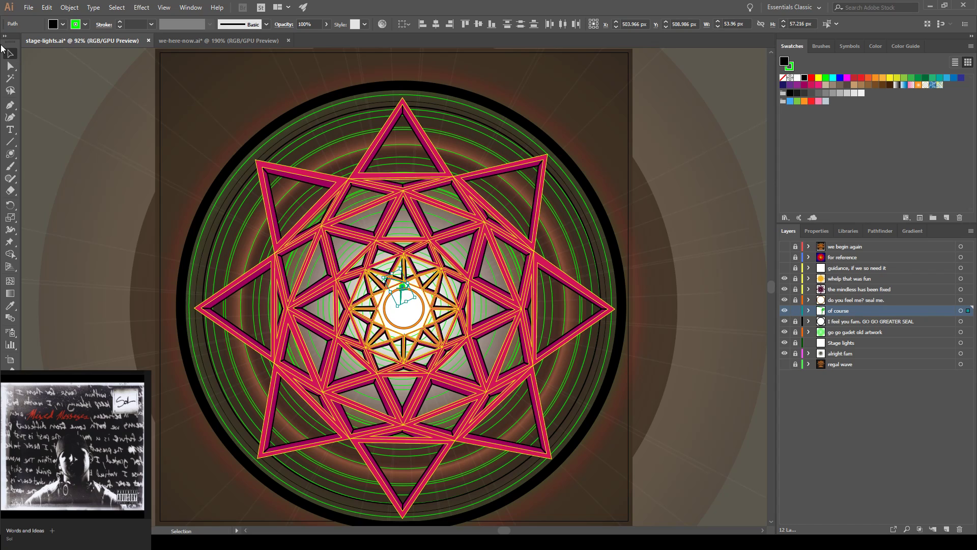
{"action": "key", "text": "a"}
{"action": "key", "text": "ctrl+equal"}
{"action": "key", "text": "ctrl+equal"}
{"action": "key", "text": "ctrl+equal"}
{"action": "key", "text": "ctrl+equal"}
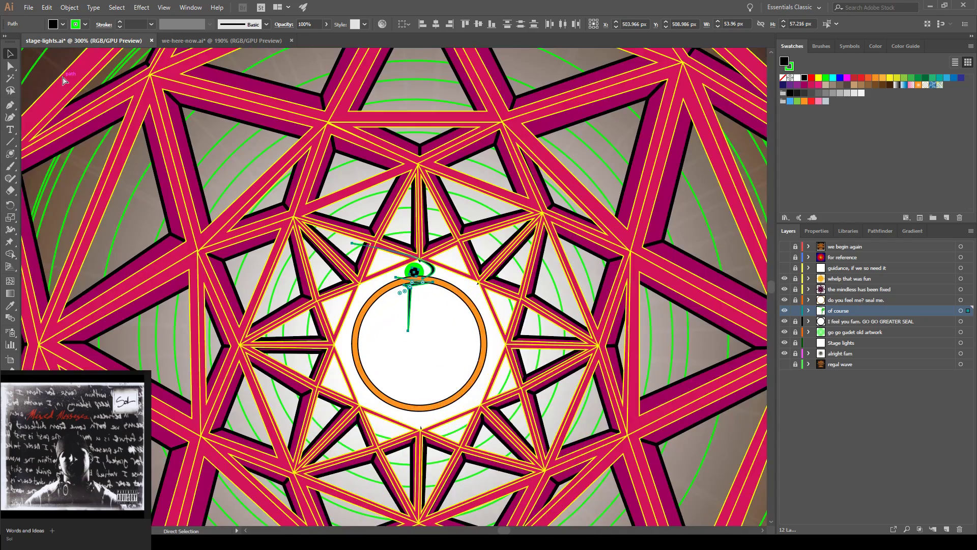
{"action": "key", "text": "ctrl+equal"}
{"action": "key", "text": "ctrl+equal"}
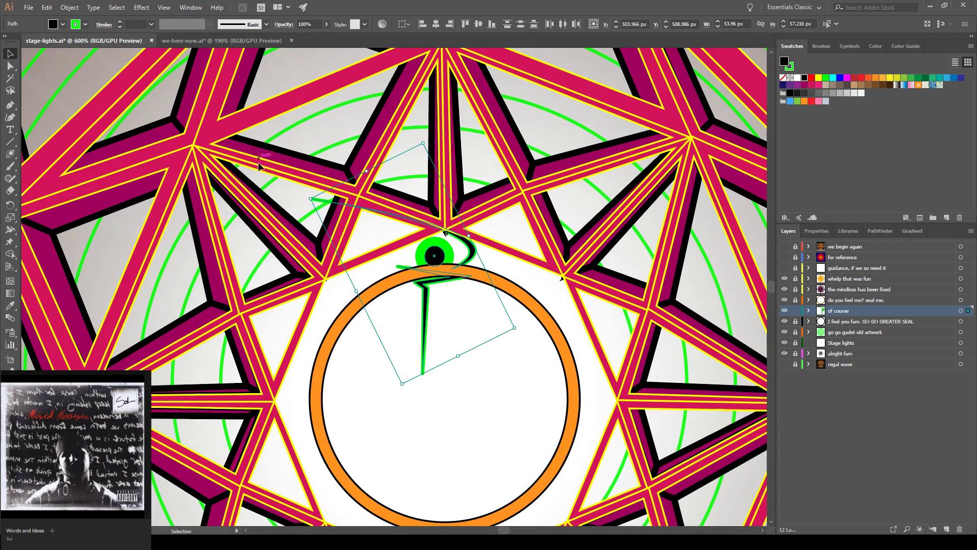
{"action": "left_click_drag", "start_coordinate": [450, 255], "coordinate": [506, 372]}
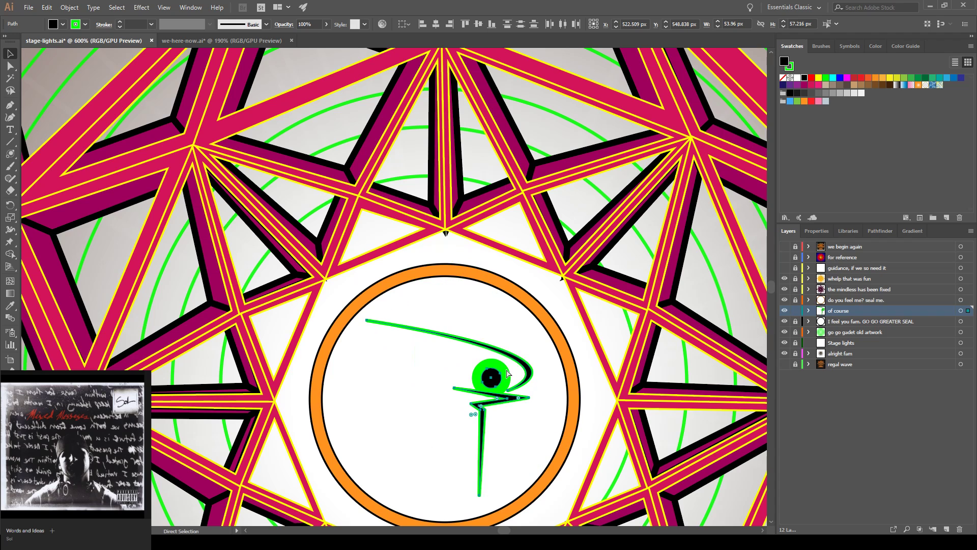
- Deselect the eye artwork and lock the "of course" layer
{"action": "key", "text": "ctrl+0"}
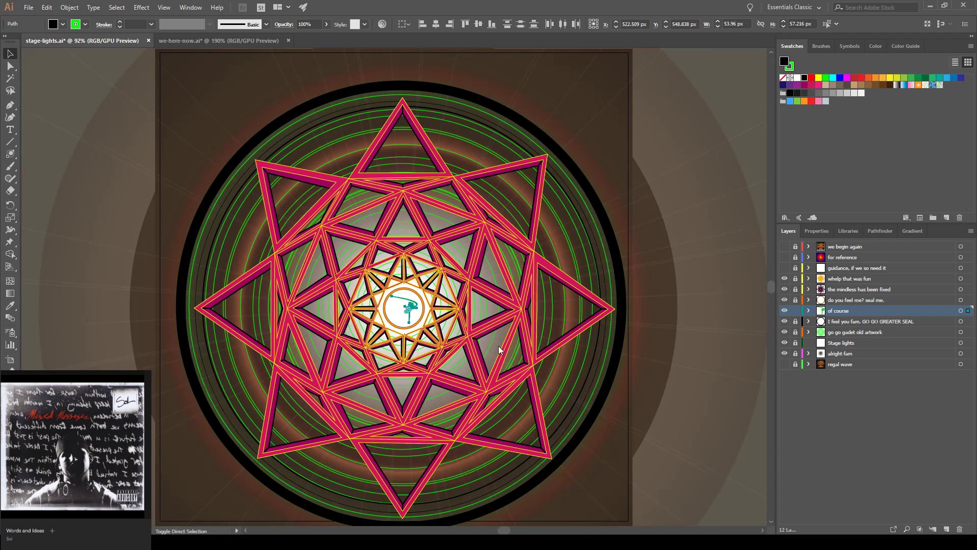
{"action": "key", "text": "ctrl+shift+s"}
{"action": "left_click", "coordinate": [453, 307]}
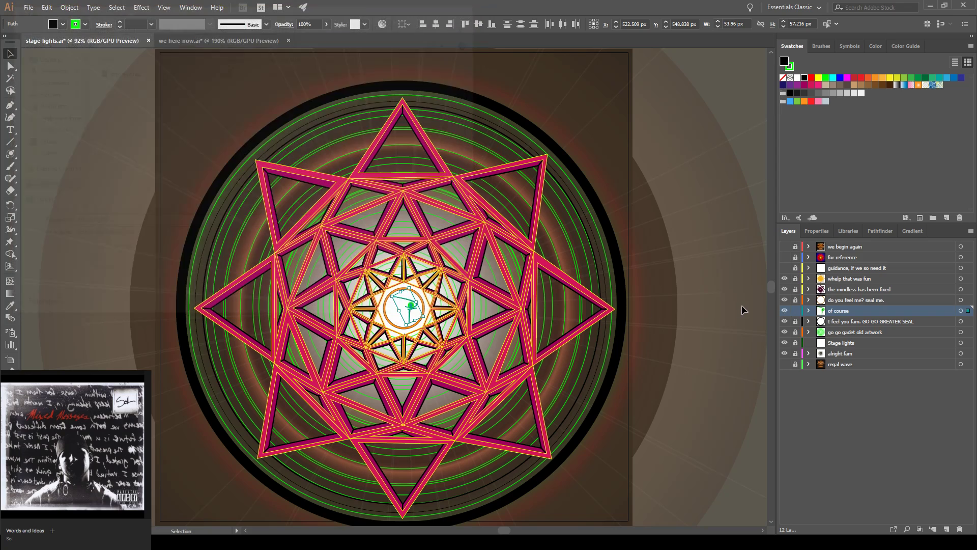
{"action": "left_click", "coordinate": [795, 310]}
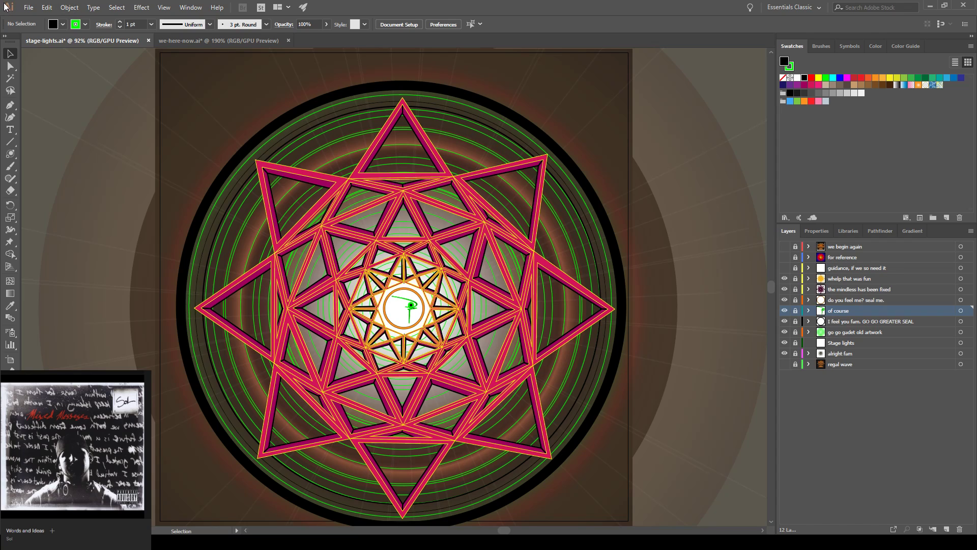
- Start exporting the finished artwork with Save for Web
{"action": "left_click", "coordinate": [29, 8]}
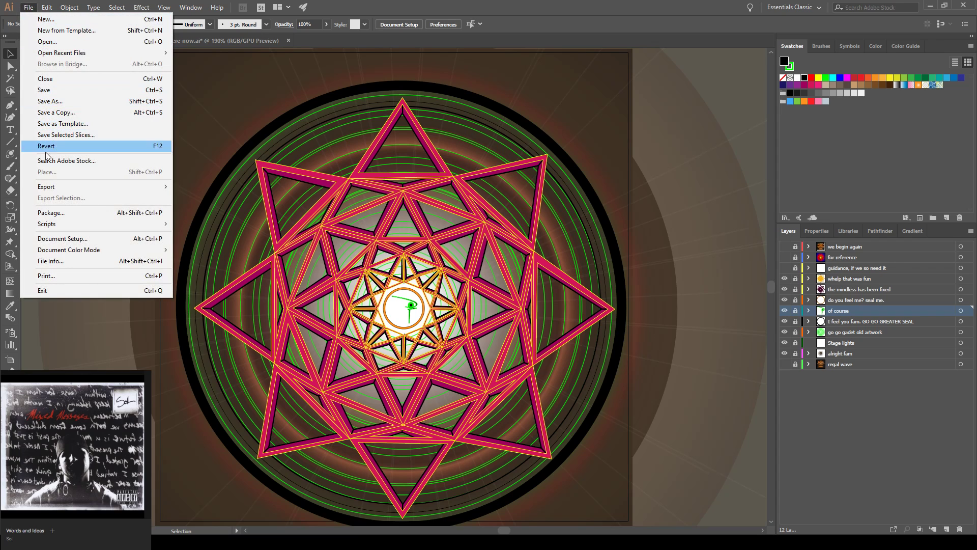
{"action": "mouse_move", "coordinate": [74, 187]}
{"action": "left_click", "coordinate": [224, 209]}
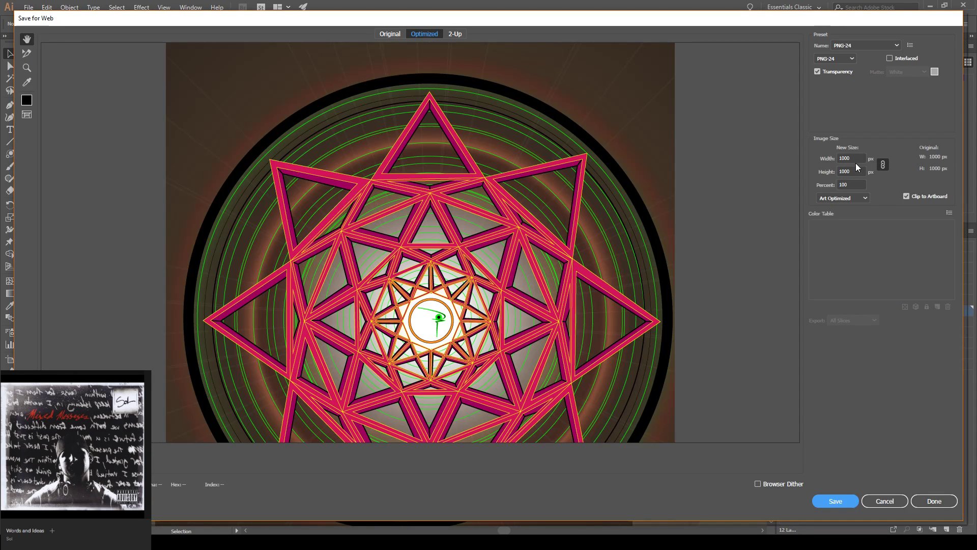
- Set the export width to 2000 px with linked proportions and inspect the preview's centre and outer edges
{"action": "left_click", "coordinate": [849, 158]}
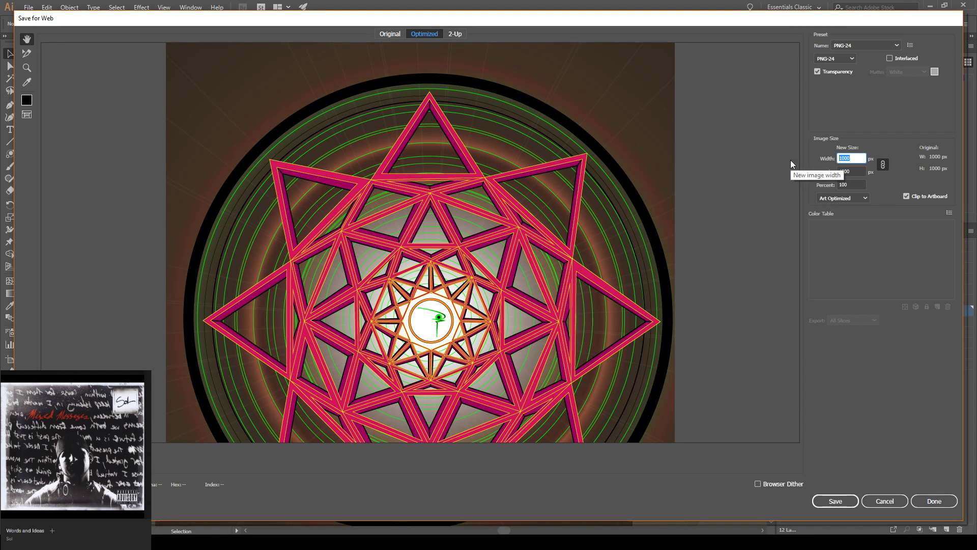
{"action": "type", "text": "200"}
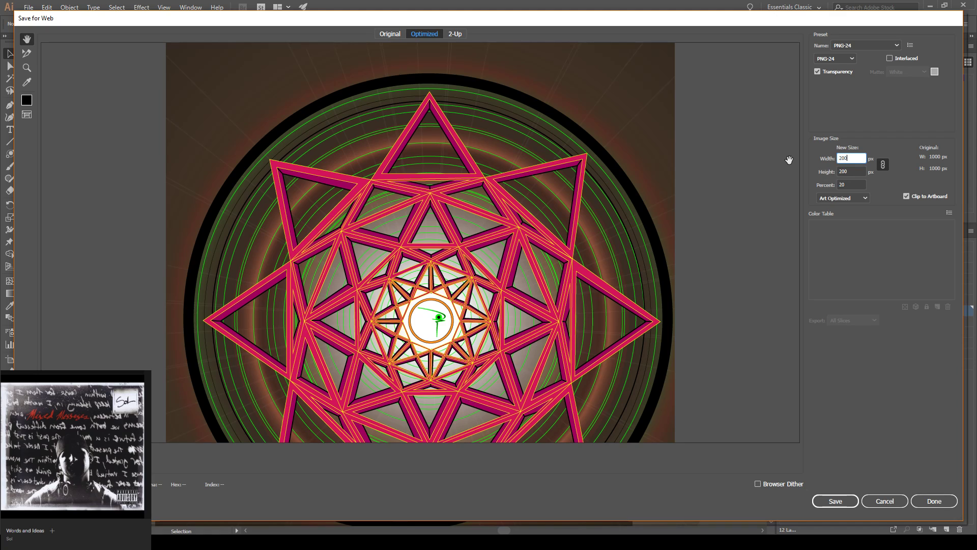
{"action": "key", "text": "Tab"}
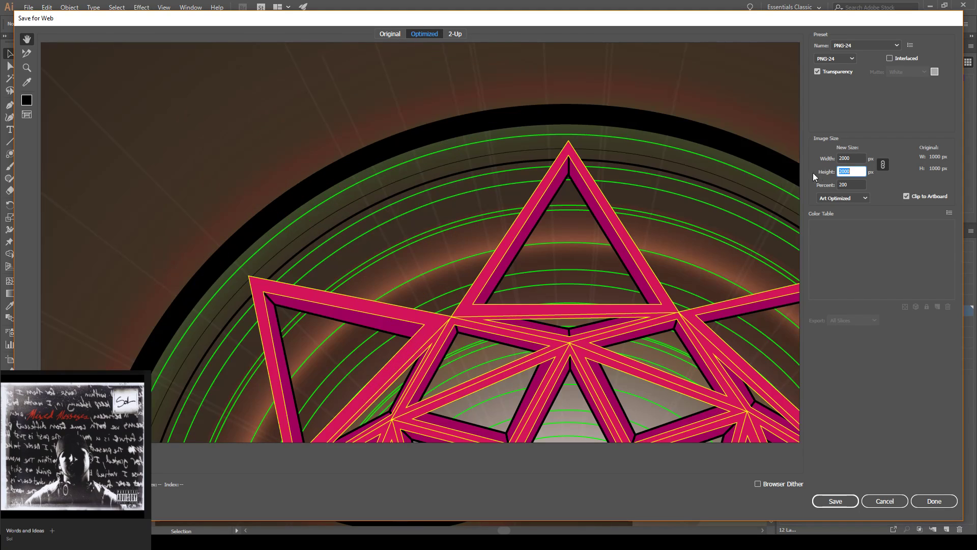
{"action": "key", "text": "BackSpace"}
{"action": "left_click_drag", "start_coordinate": [593, 363], "coordinate": [548, 198]}
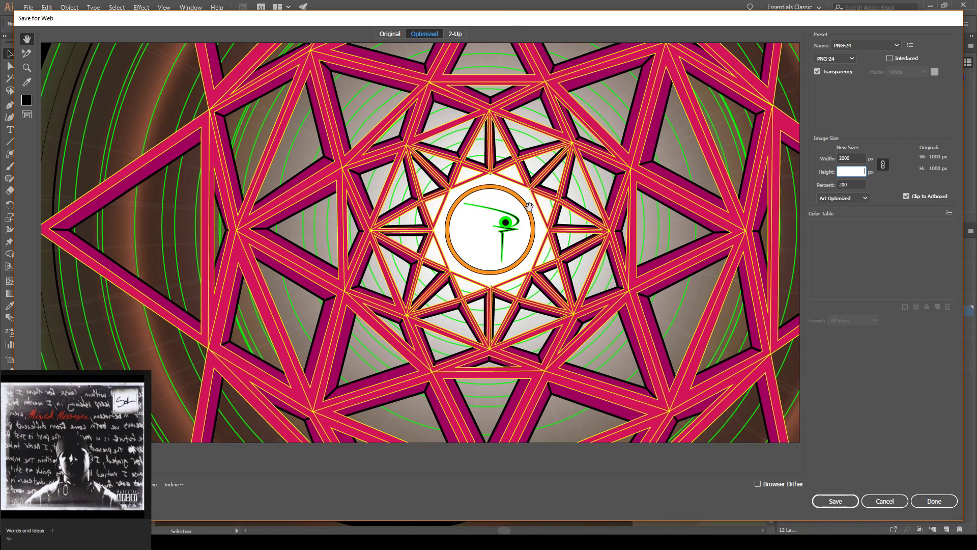
{"action": "left_click_drag", "start_coordinate": [586, 293], "coordinate": [564, 90]}
{"action": "left_click_drag", "start_coordinate": [572, 209], "coordinate": [572, 56]}
{"action": "left_click_drag", "start_coordinate": [624, 120], "coordinate": [483, 338]}
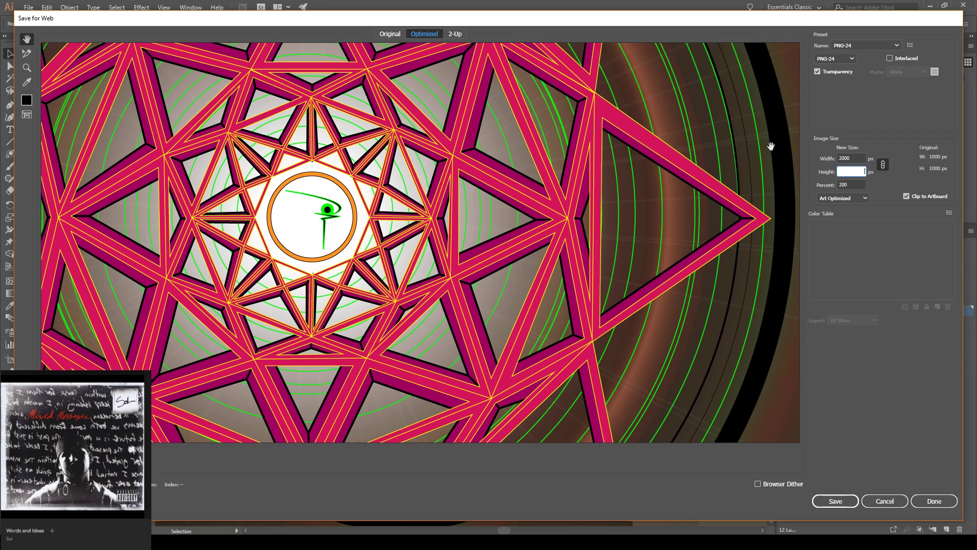
- Set the export width to 1250 px with linked proportions and inspect the preview around the star and its centre
{"action": "double_click", "coordinate": [847, 158]}
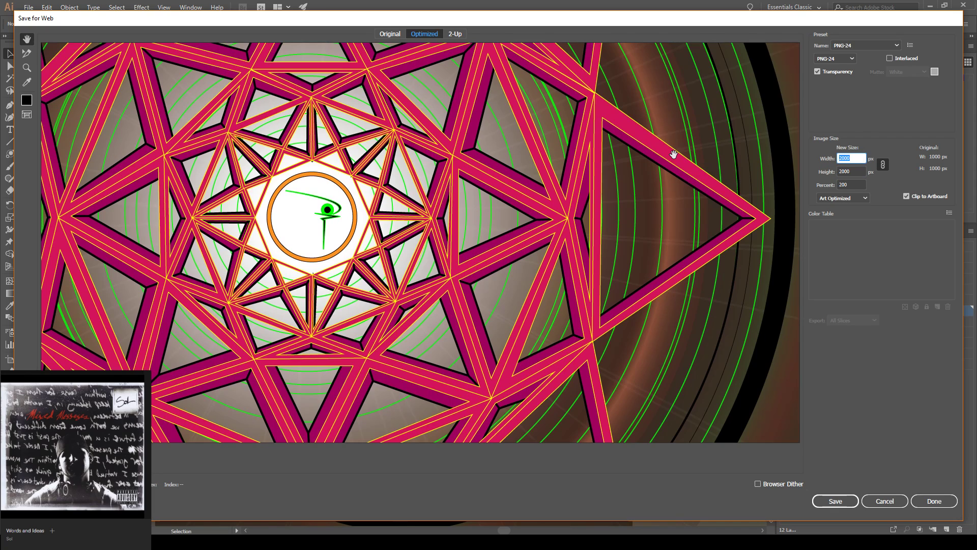
{"action": "type", "text": "125"}
{"action": "left_click", "coordinate": [855, 171]}
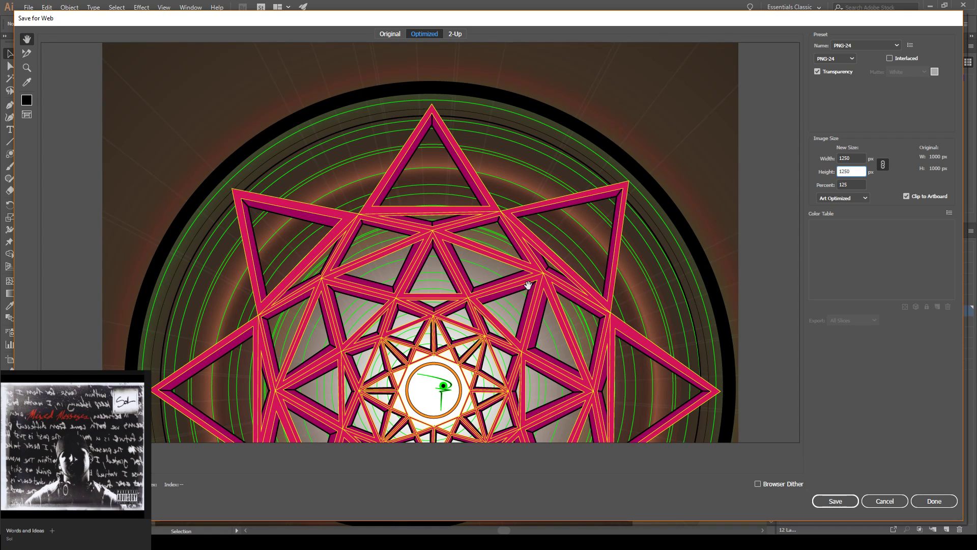
{"action": "left_click", "coordinate": [856, 158]}
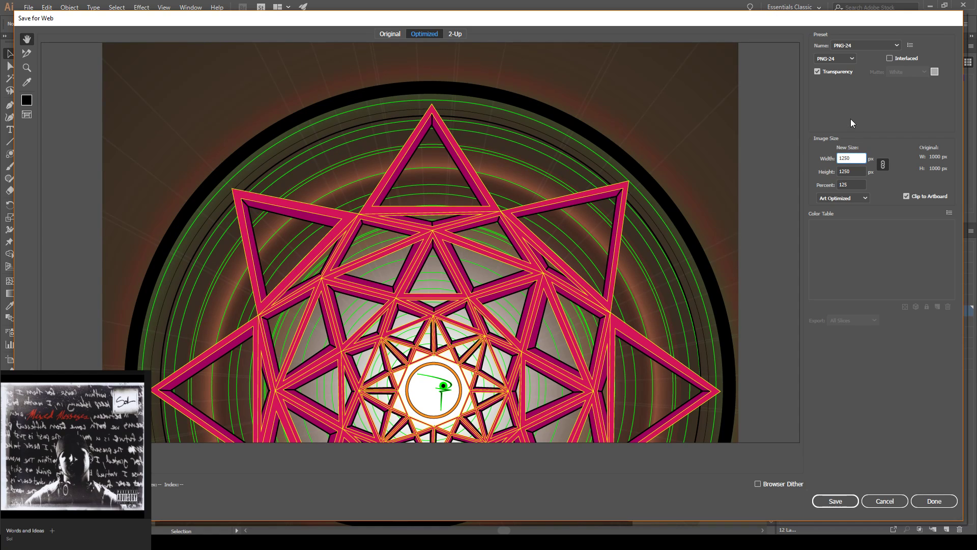
{"action": "left_click_drag", "start_coordinate": [362, 265], "coordinate": [363, 258]}
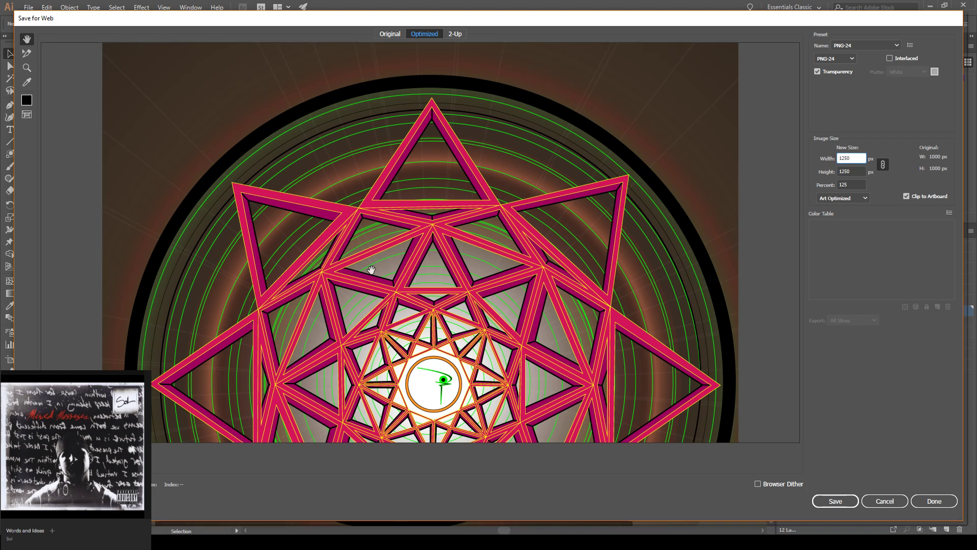
{"action": "left_click_drag", "start_coordinate": [426, 331], "coordinate": [403, 143]}
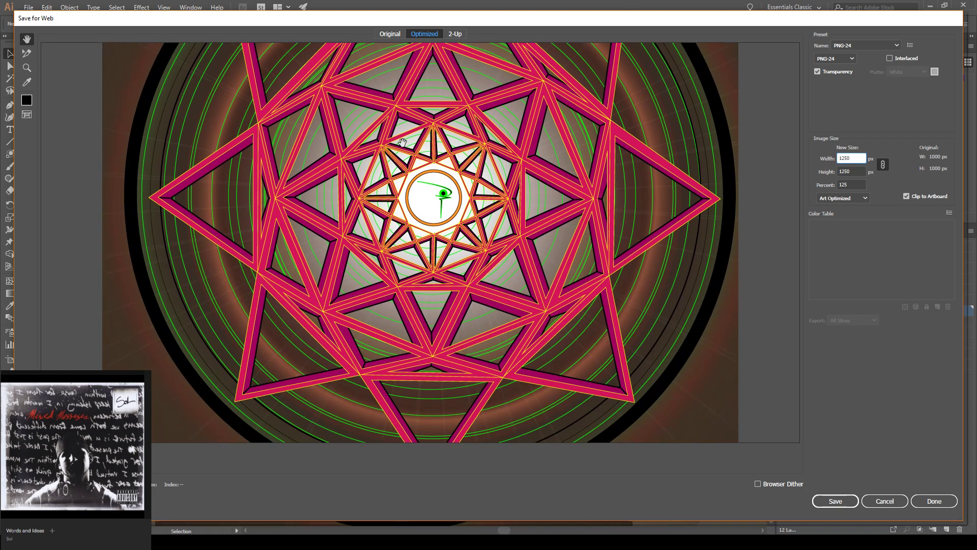
{"action": "scroll", "coordinate": [402, 142], "scroll_direction": "up", "scroll_amount": 5}
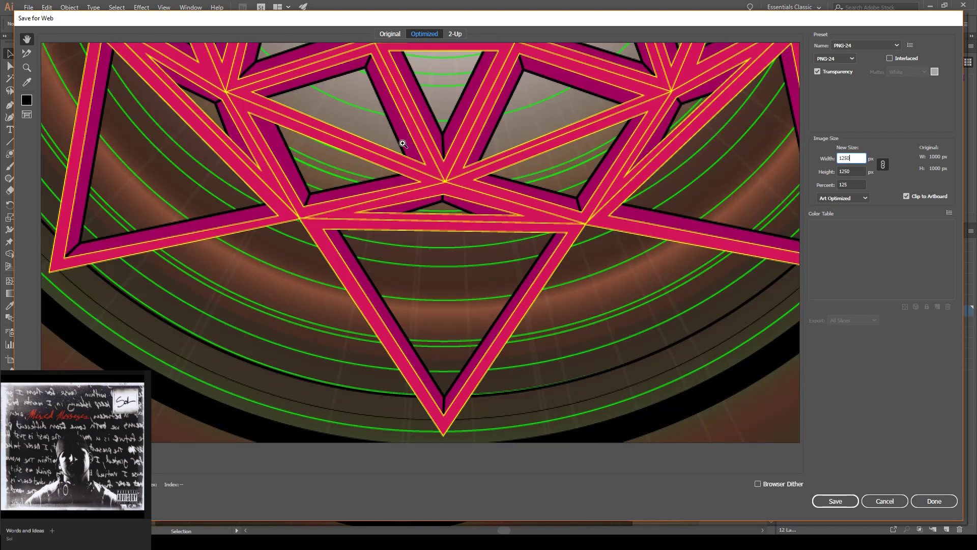
{"action": "scroll", "coordinate": [402, 143], "scroll_direction": "down", "scroll_amount": 5}
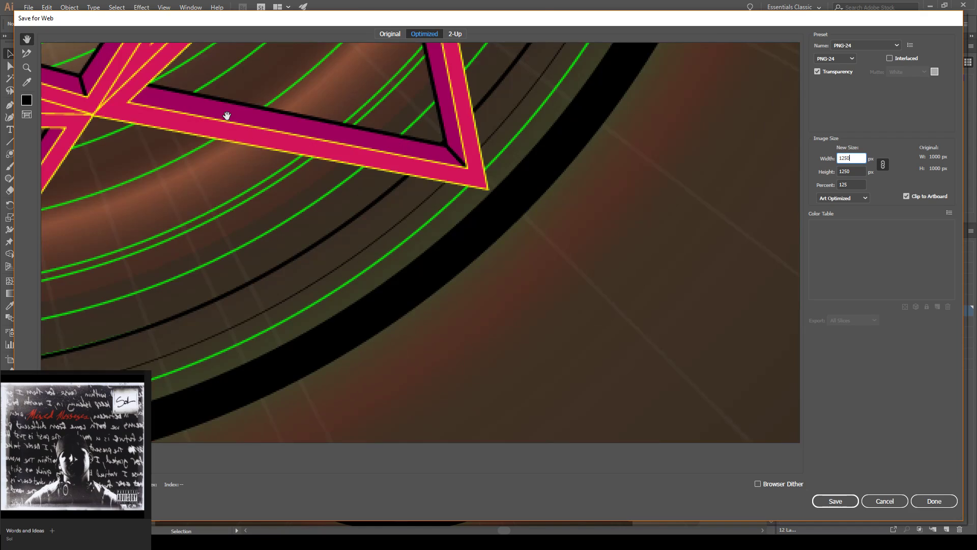
{"action": "scroll", "coordinate": [297, 220], "scroll_direction": "up", "scroll_amount": 2}
{"action": "left_click_drag", "start_coordinate": [329, 106], "coordinate": [463, 457]}
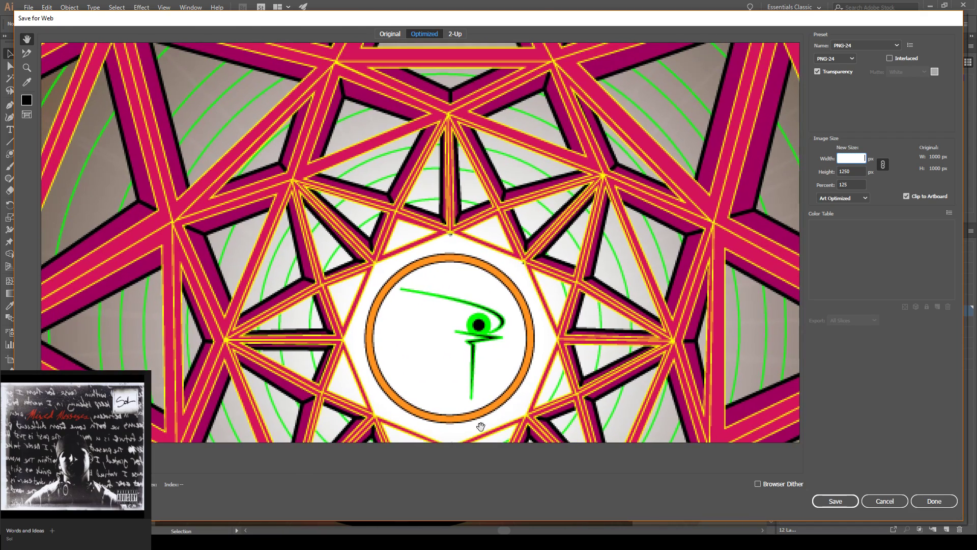
- Set the export height to 1500 px with linked proportions and refresh the preview
{"action": "left_click", "coordinate": [860, 167]}
{"action": "left_click", "coordinate": [859, 159]}
{"action": "left_click", "coordinate": [854, 171]}
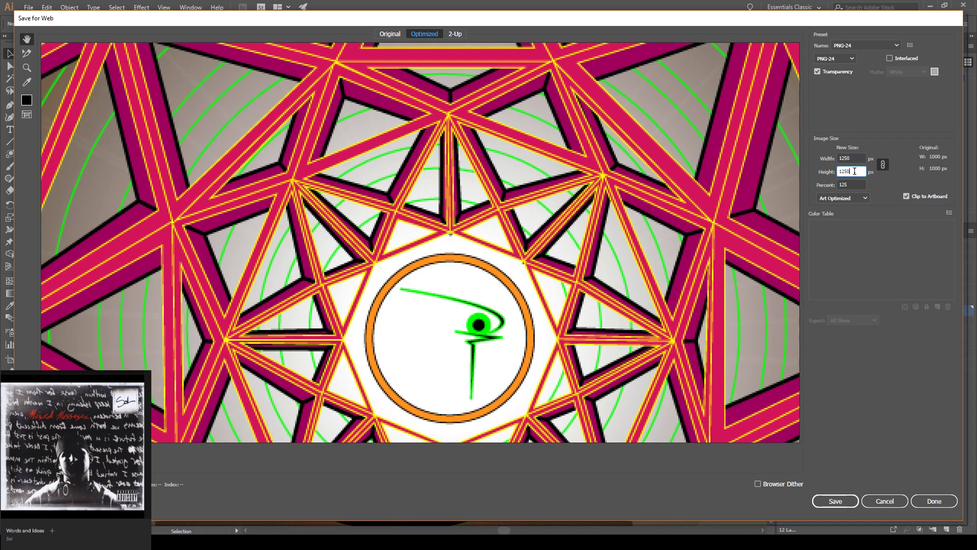
{"action": "left_click_drag", "start_coordinate": [855, 171], "coordinate": [841, 171]}
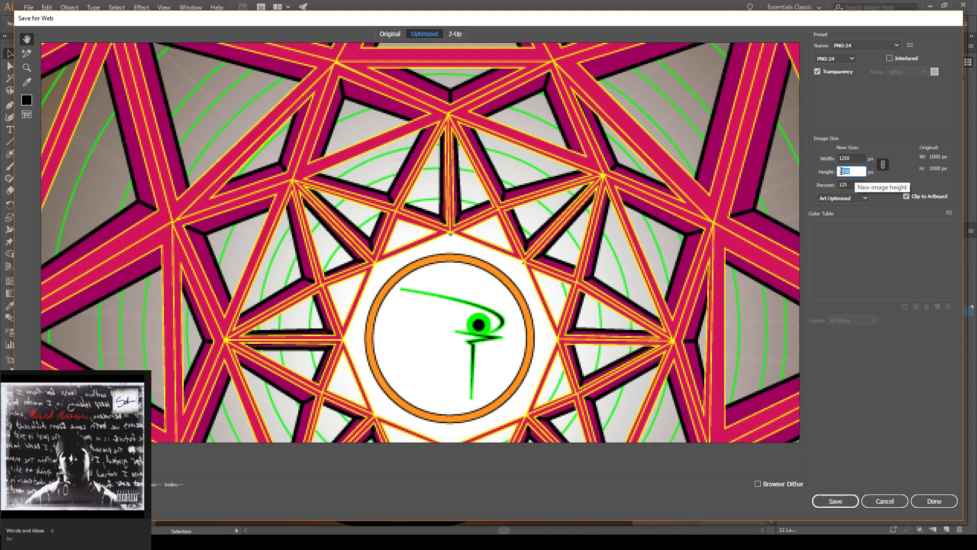
{"action": "type", "text": "15"}
{"action": "left_click", "coordinate": [857, 184]}
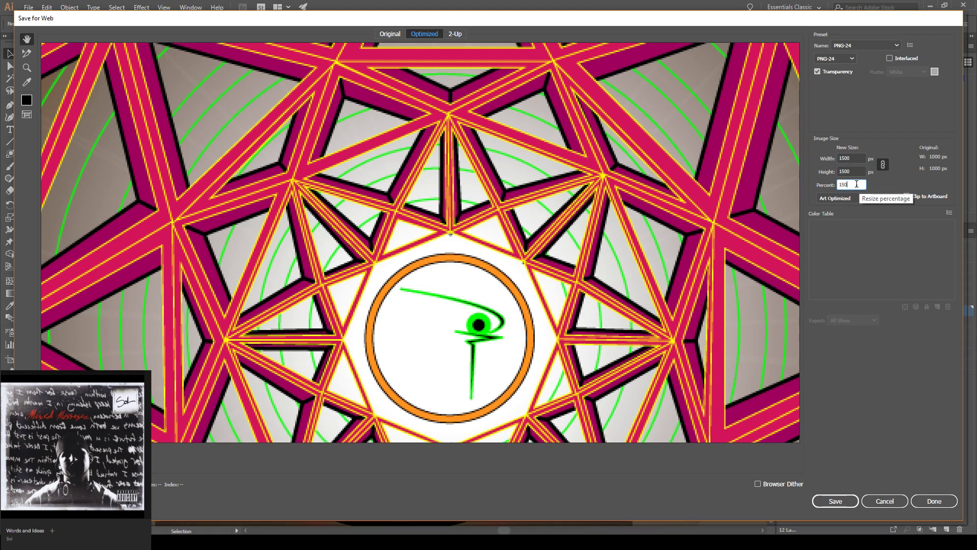
{"action": "key", "text": "Return"}
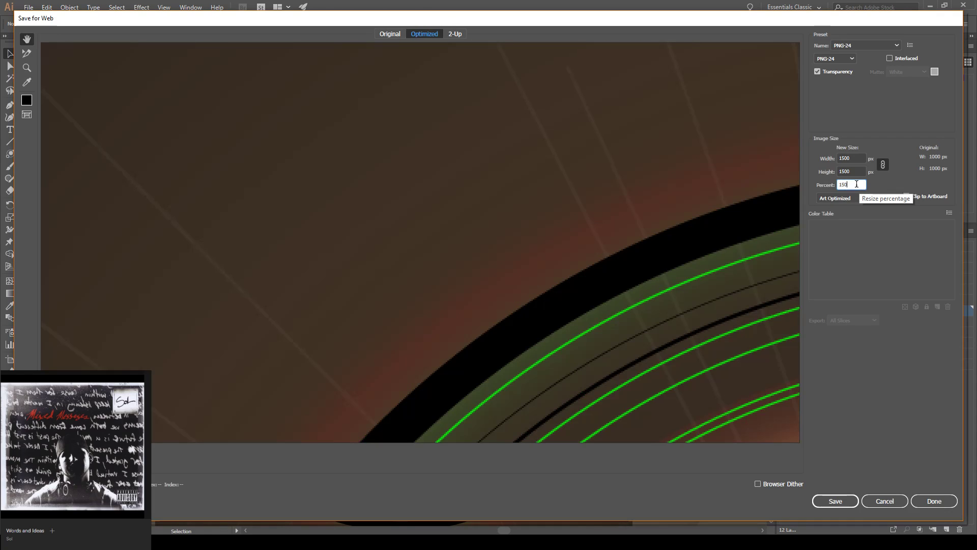
- Examine the enlarged export preview from the outer rings to the central eye, and view the whole image
{"action": "left_click_drag", "start_coordinate": [687, 301], "coordinate": [412, 28]}
{"action": "left_click_drag", "start_coordinate": [707, 343], "coordinate": [432, 204]}
{"action": "left_click_drag", "start_coordinate": [696, 276], "coordinate": [268, 215]}
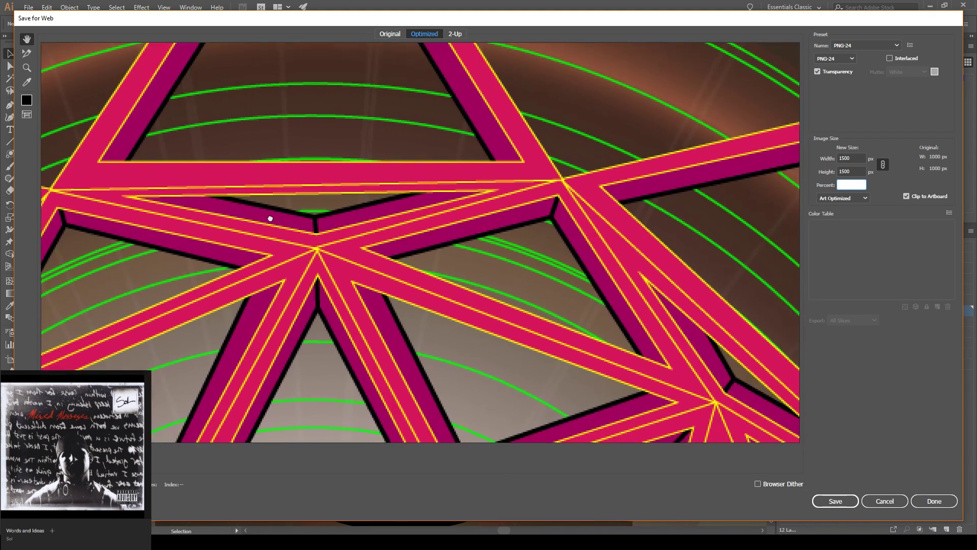
{"action": "left_click_drag", "start_coordinate": [541, 309], "coordinate": [253, 139]}
{"action": "left_click_drag", "start_coordinate": [502, 362], "coordinate": [575, 131]}
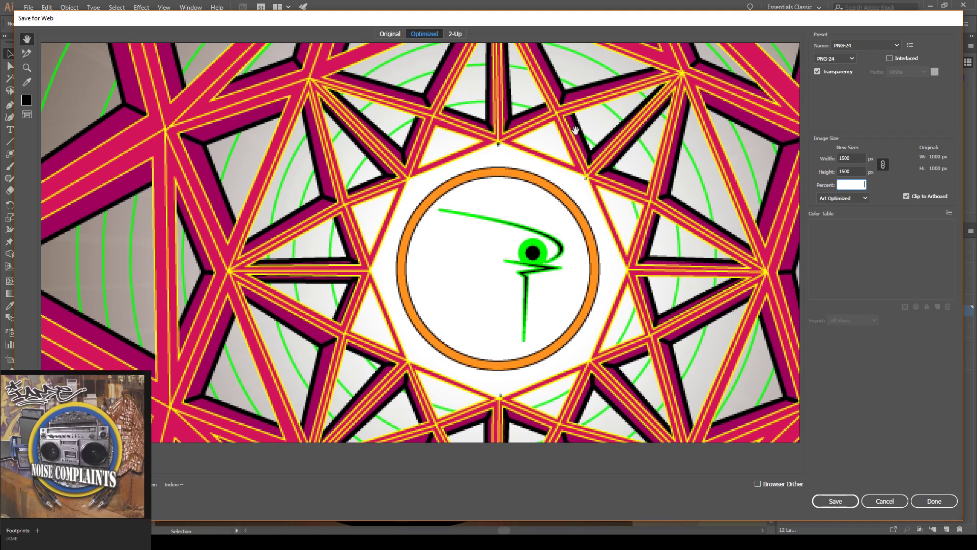
{"action": "key", "text": "ctrl+0"}
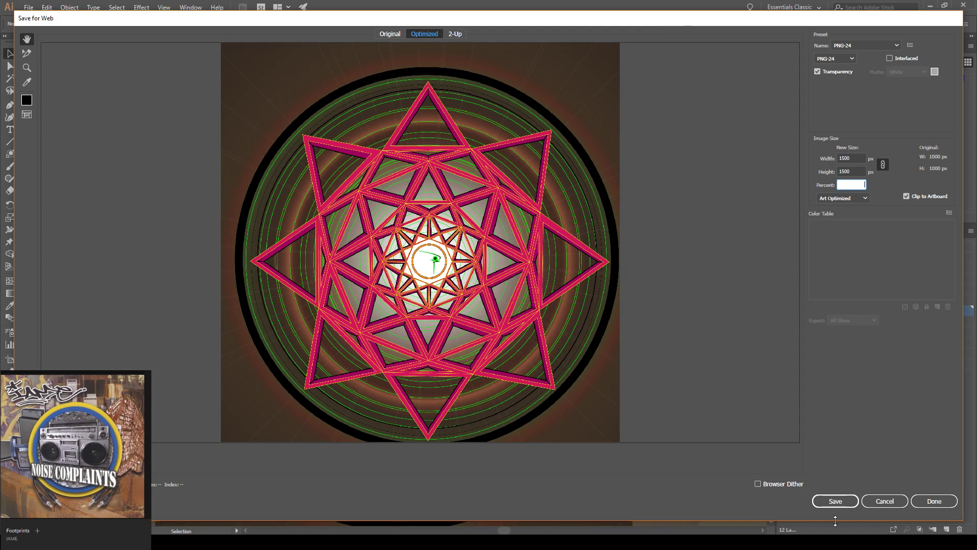
- Save the 1500 px PNG-24 export as stage-lights within OneDrive's Artwork > Illustrator > 2018 folder
{"action": "left_click", "coordinate": [837, 501]}
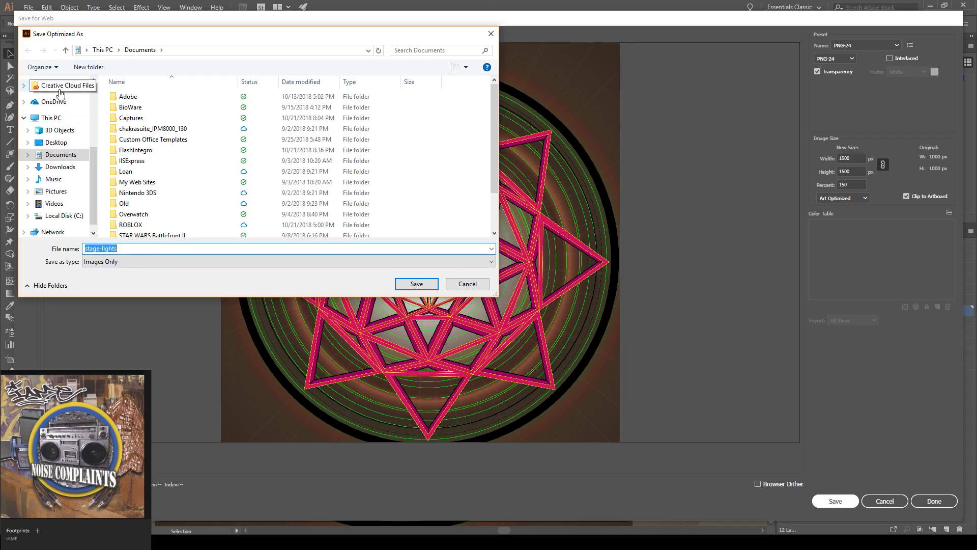
{"action": "scroll", "coordinate": [62, 93], "scroll_direction": "up", "scroll_amount": 1}
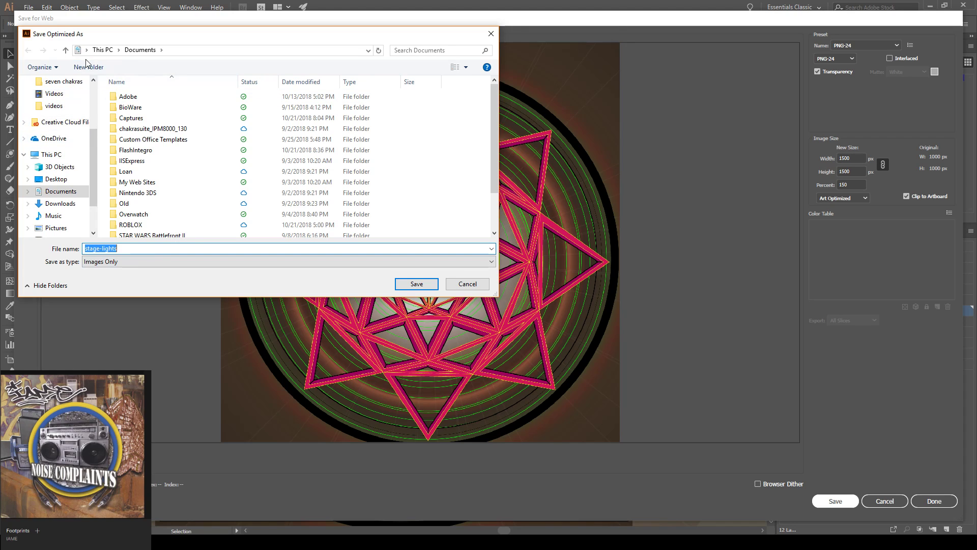
{"action": "left_click", "coordinate": [76, 84]}
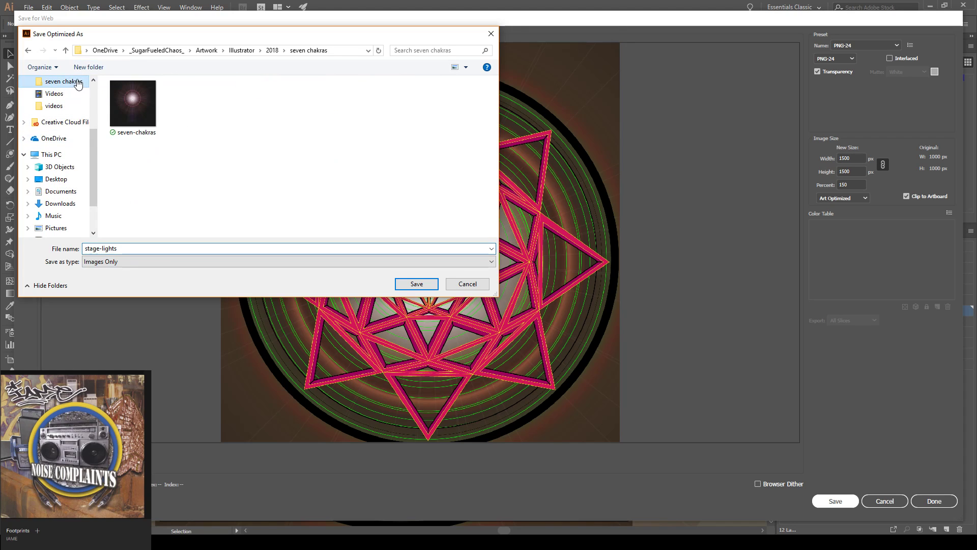
{"action": "left_click", "coordinate": [271, 51]}
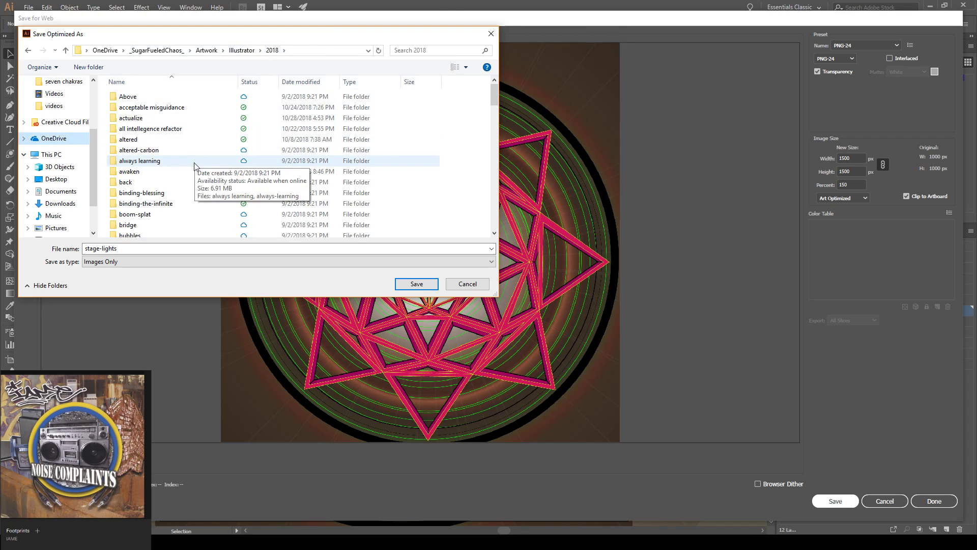
{"action": "scroll", "coordinate": [195, 163], "scroll_direction": "down", "scroll_amount": 2}
{"action": "scroll", "coordinate": [195, 161], "scroll_direction": "down", "scroll_amount": 10}
{"action": "scroll", "coordinate": [195, 149], "scroll_direction": "down", "scroll_amount": 3}
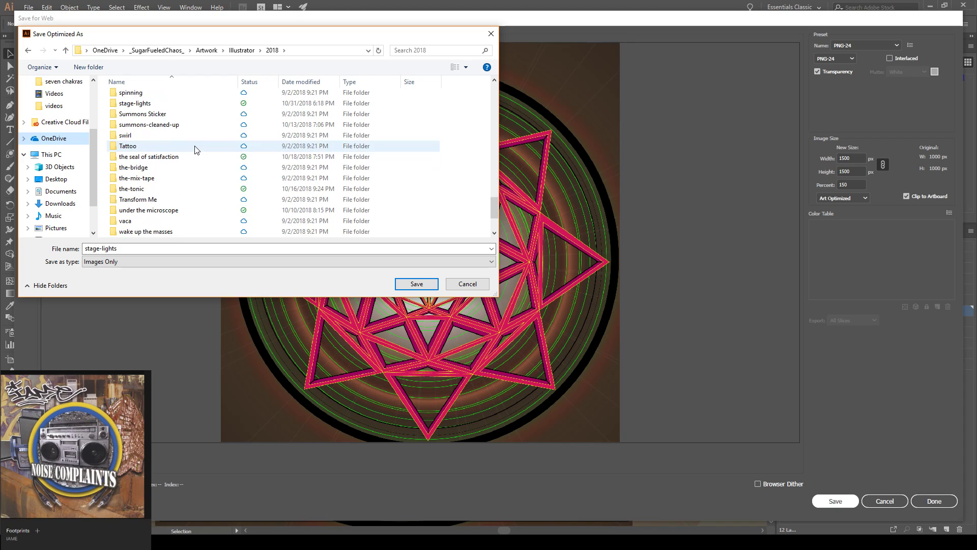
{"action": "left_click", "coordinate": [167, 129]}
{"action": "double_click", "coordinate": [167, 127]}
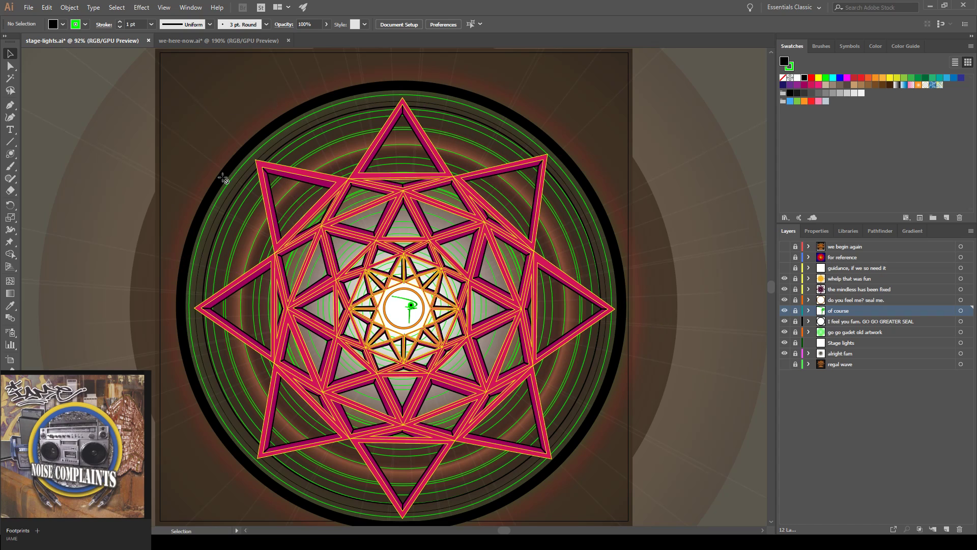
- Examine the star artwork at 600% zoom, from the central eye circle out through the surrounding points and line intersections
{"action": "key", "text": "ctrl+equal"}
{"action": "key", "text": "ctrl+equal"}
{"action": "key", "text": "ctrl+equal"}
{"action": "key", "text": "ctrl+equal"}
{"action": "key", "text": "ctrl+equal"}
{"action": "key", "text": "ctrl+equal"}
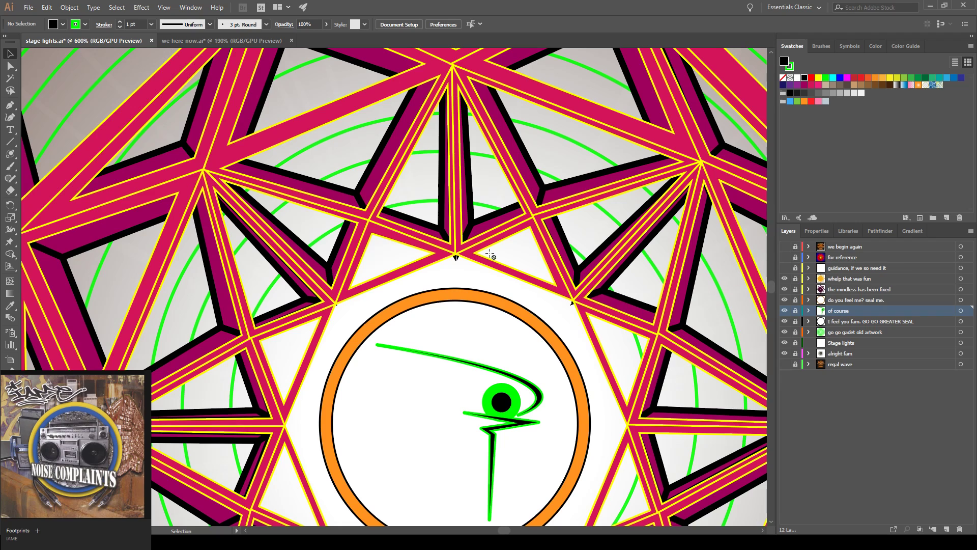
{"action": "left_click_drag", "start_coordinate": [562, 408], "coordinate": [530, 184]}
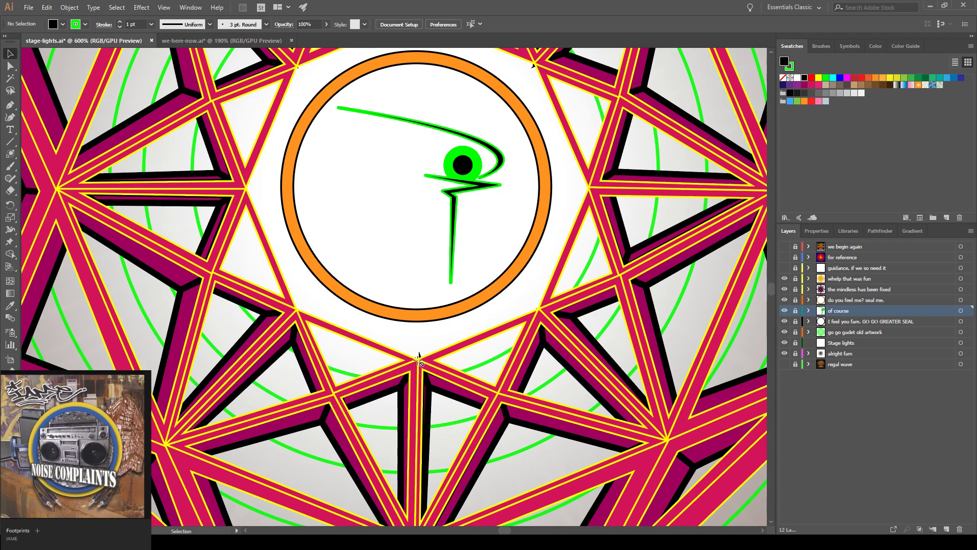
{"action": "left_click_drag", "start_coordinate": [301, 83], "coordinate": [355, 173]}
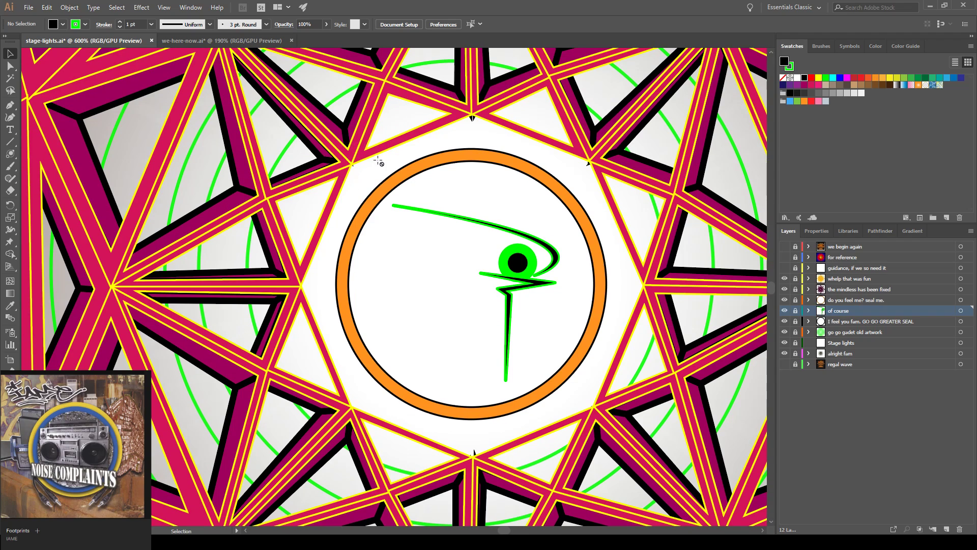
{"action": "left_click_drag", "start_coordinate": [175, 315], "coordinate": [615, 144]}
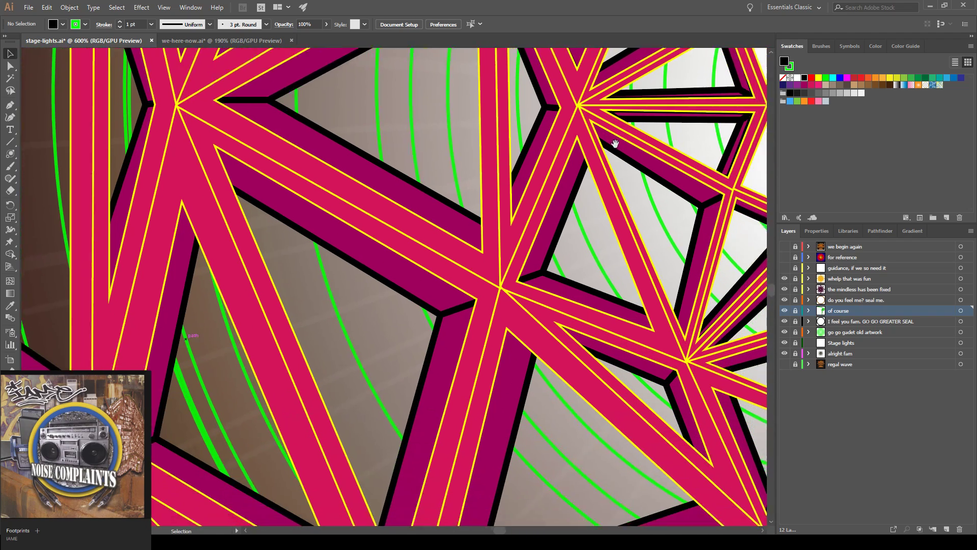
{"action": "left_click_drag", "start_coordinate": [602, 373], "coordinate": [413, 156]}
{"action": "left_click_drag", "start_coordinate": [634, 348], "coordinate": [327, 176]}
{"action": "left_click_drag", "start_coordinate": [676, 190], "coordinate": [168, 479]}
{"action": "left_click_drag", "start_coordinate": [654, 157], "coordinate": [423, 500]}
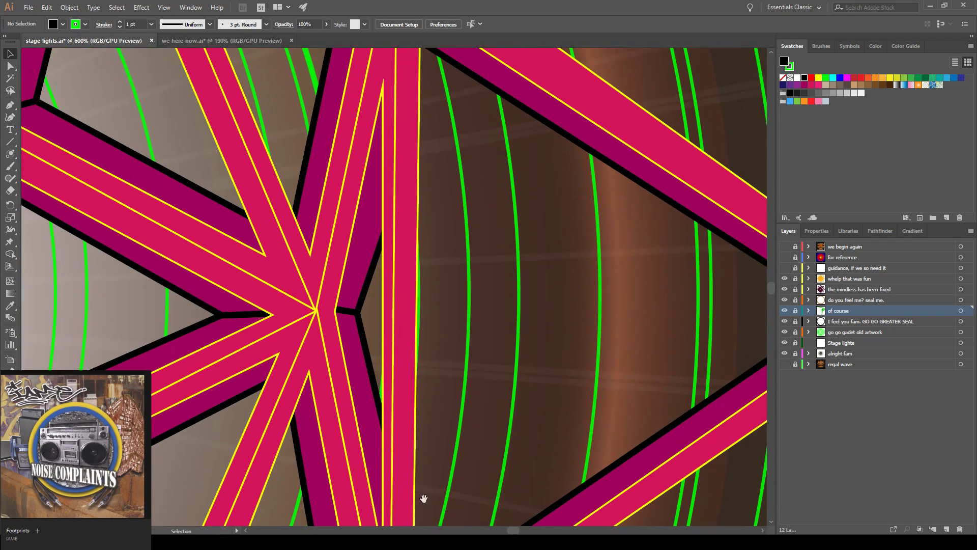
{"action": "left_click_drag", "start_coordinate": [419, 225], "coordinate": [437, 491]}
{"action": "left_click_drag", "start_coordinate": [403, 240], "coordinate": [360, 362]}
{"action": "left_click_drag", "start_coordinate": [244, 198], "coordinate": [795, 417]}
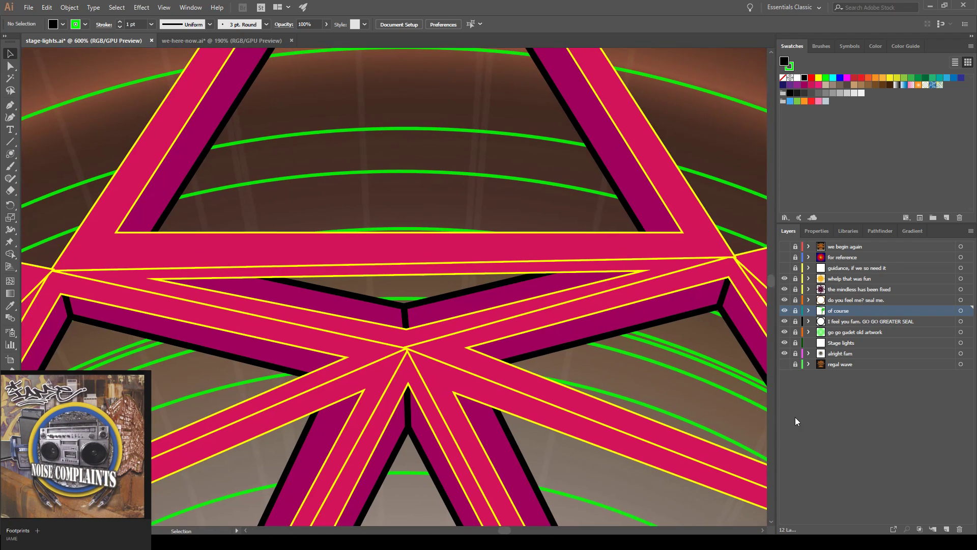
- Preview the artwork in Save for Web at 1500 by 1500 px, inspect its centre, and close without exporting
{"action": "left_click", "coordinate": [26, 7]}
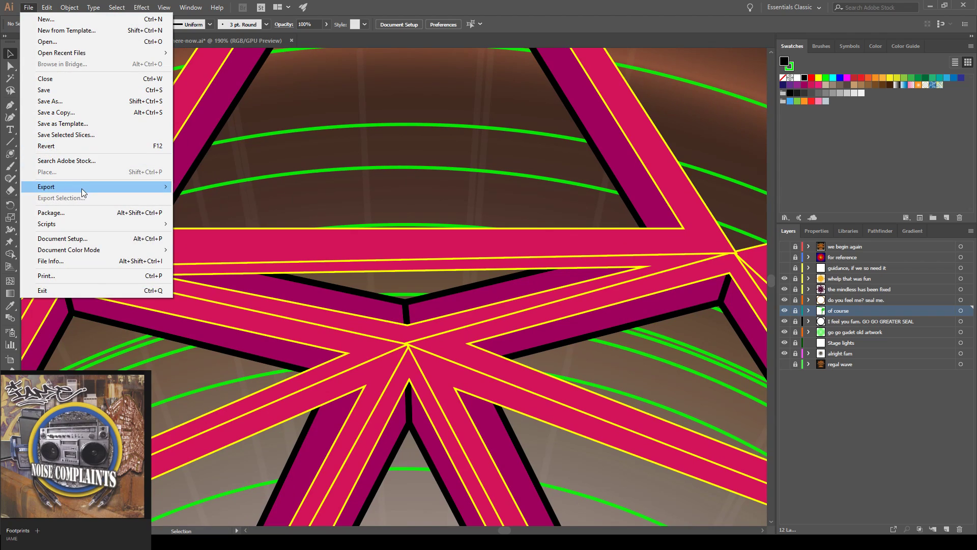
{"action": "mouse_move", "coordinate": [82, 189]}
{"action": "left_click", "coordinate": [220, 209]}
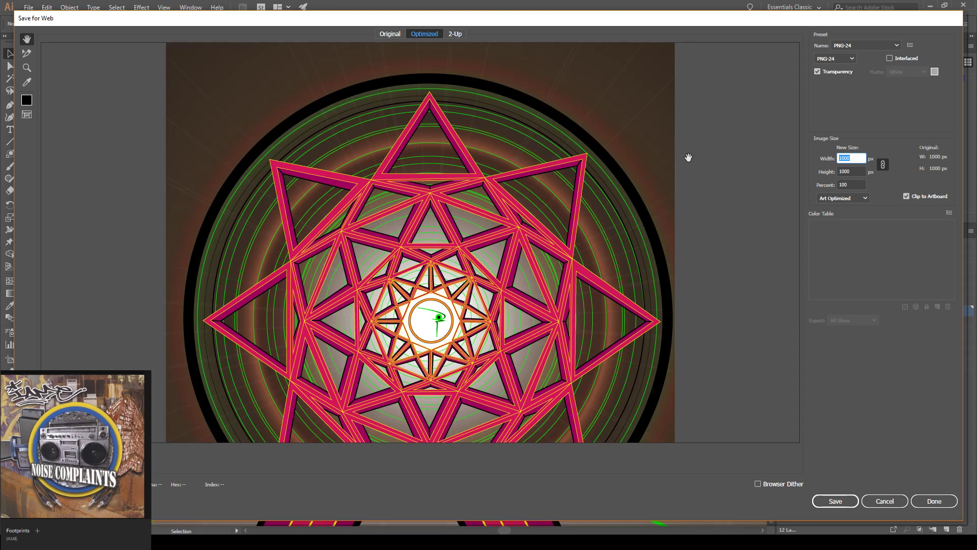
{"action": "type", "text": "1"}
{"action": "left_click", "coordinate": [853, 168]}
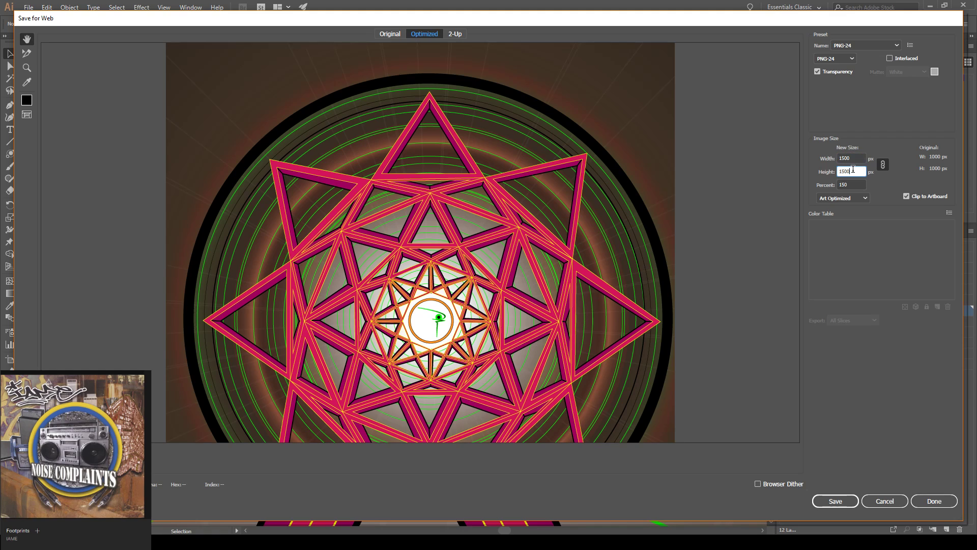
{"action": "key", "text": "Return"}
{"action": "scroll", "coordinate": [533, 354], "scroll_direction": "down", "scroll_amount": 4}
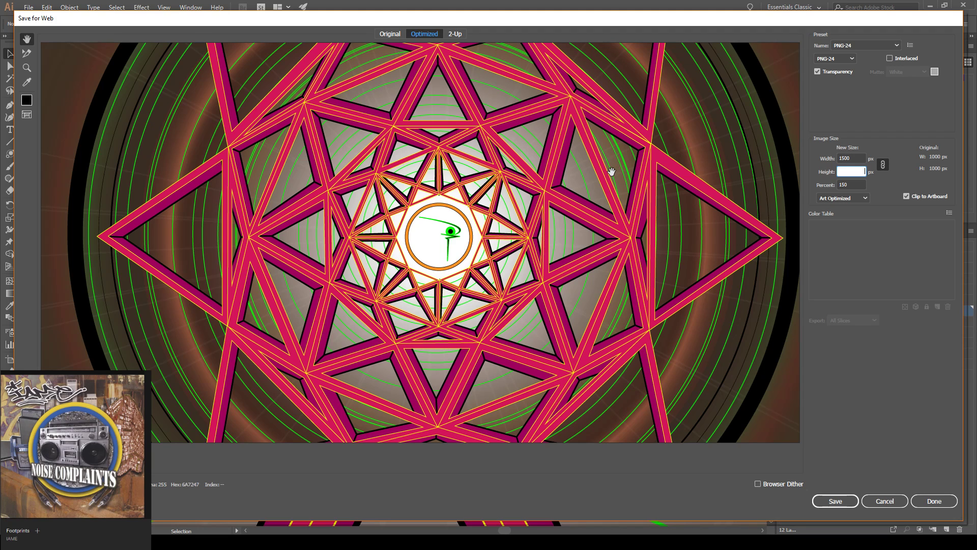
{"action": "left_click", "coordinate": [885, 502]}
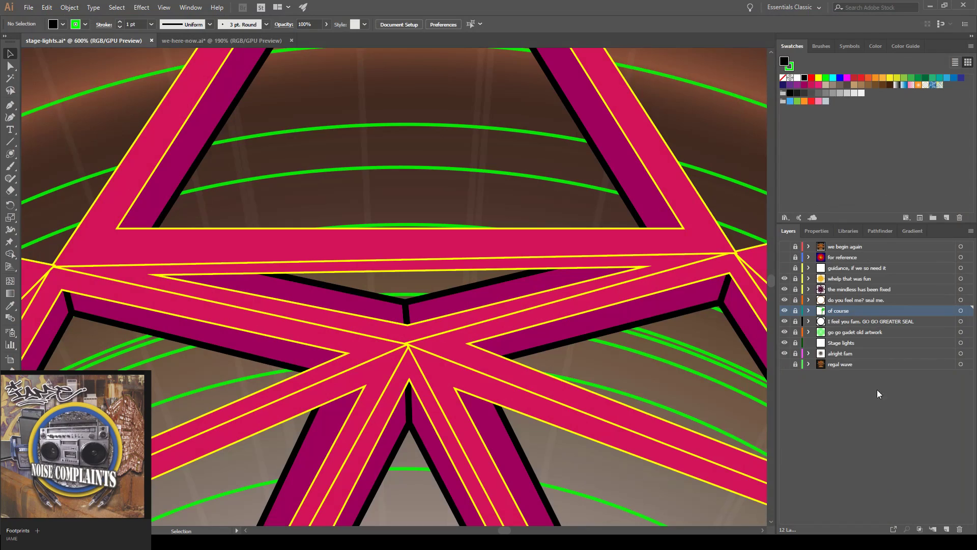
- Move the regal wave layer to the top of the layer stack, make it visible, and fit the artboard in view
{"action": "left_click", "coordinate": [840, 363]}
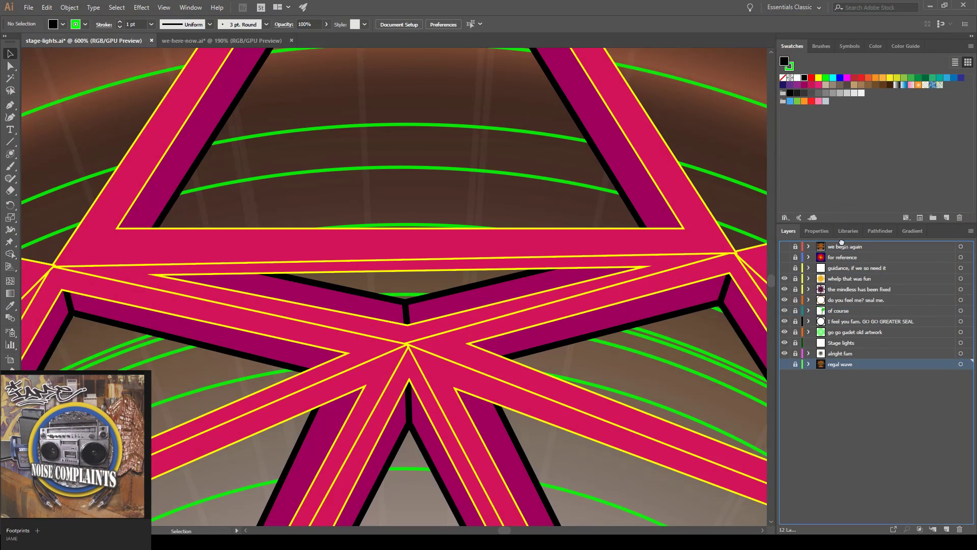
{"action": "left_click", "coordinate": [842, 234]}
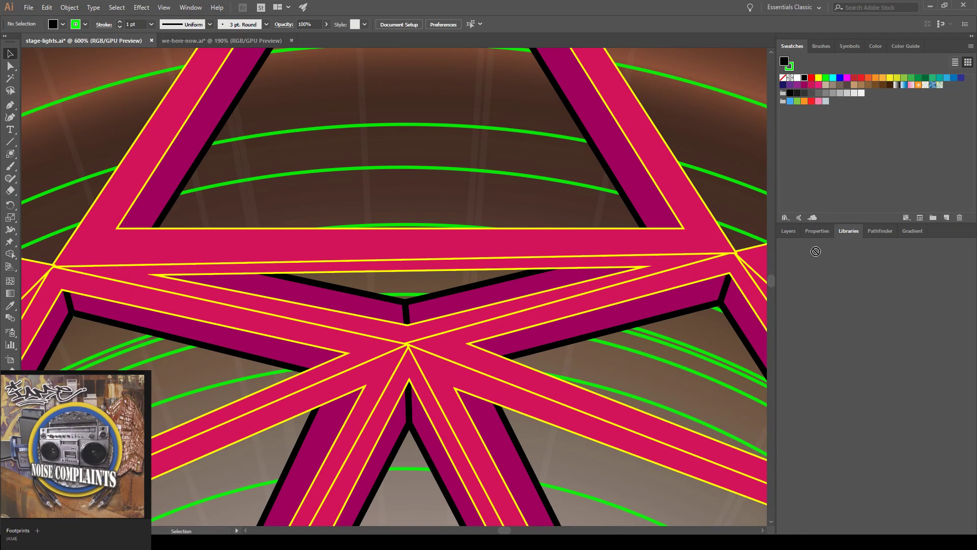
{"action": "left_click", "coordinate": [784, 230]}
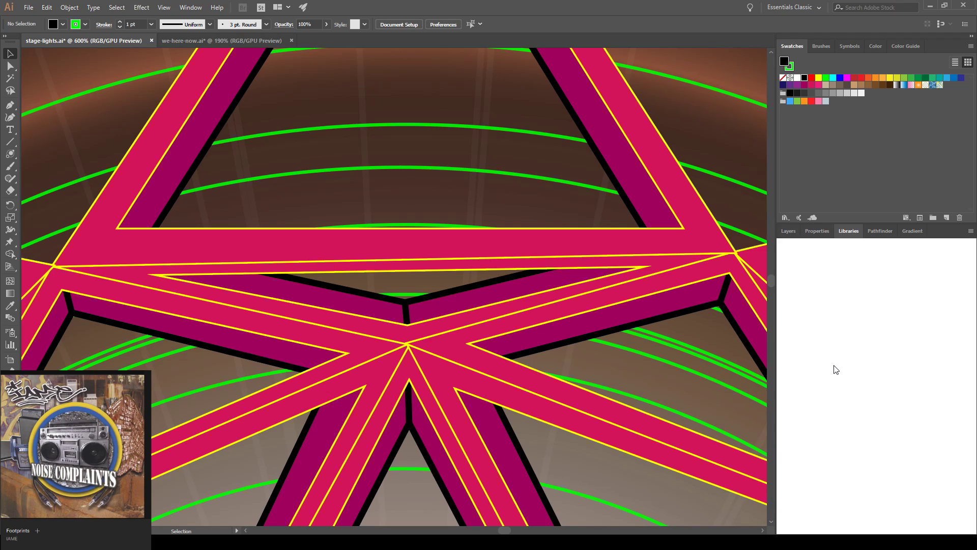
{"action": "left_click", "coordinate": [791, 231]}
{"action": "left_click_drag", "start_coordinate": [847, 359], "coordinate": [811, 248]}
{"action": "left_click", "coordinate": [786, 246]}
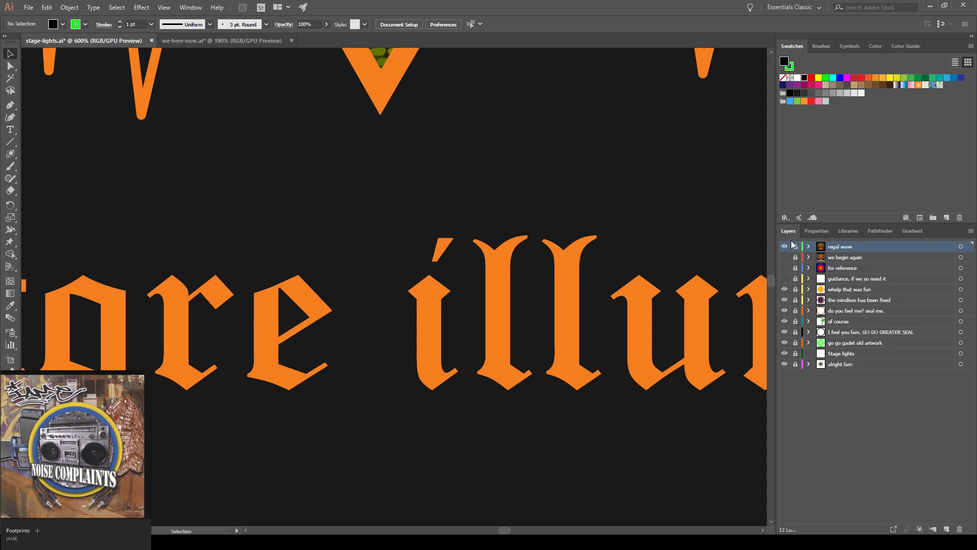
{"action": "key", "text": "ctrl+0"}
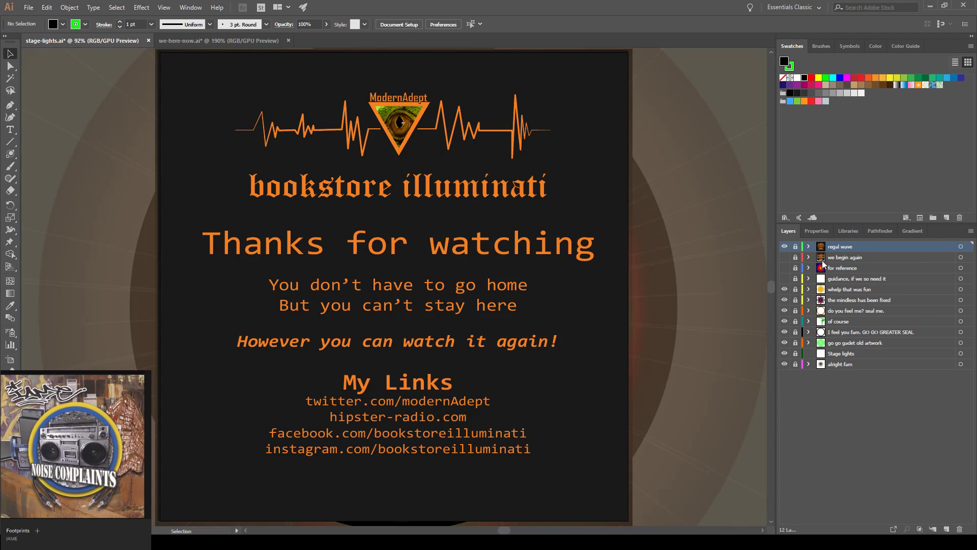